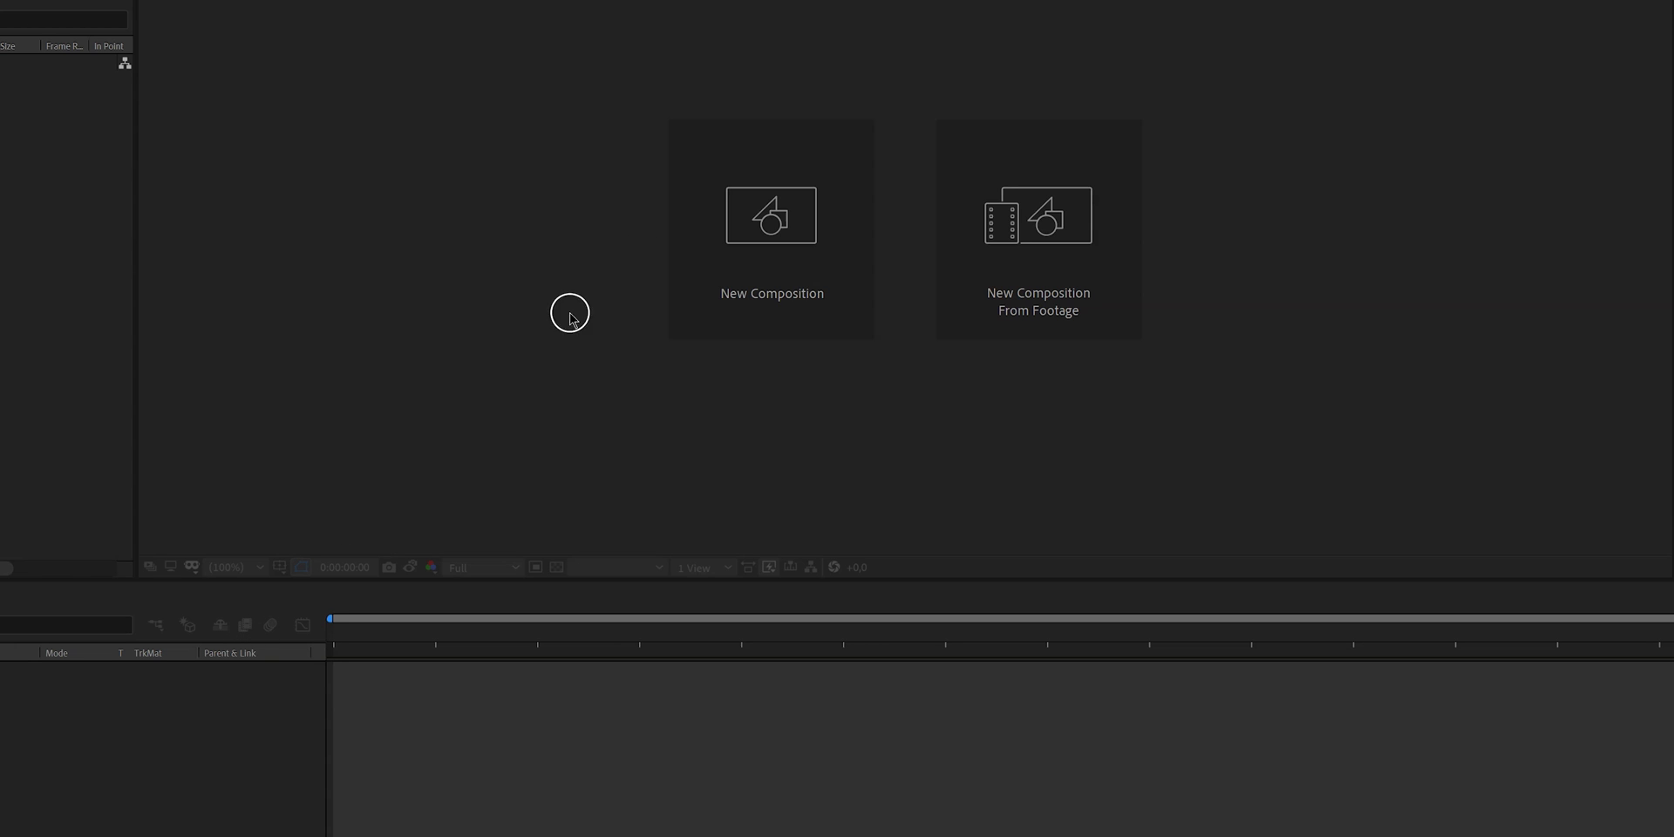
Create a 4096 x 2048 px composition named "Text motion graphics tutorial" at 23,976 fps with a duration of 0:00:10:00.
left_click(748, 190)
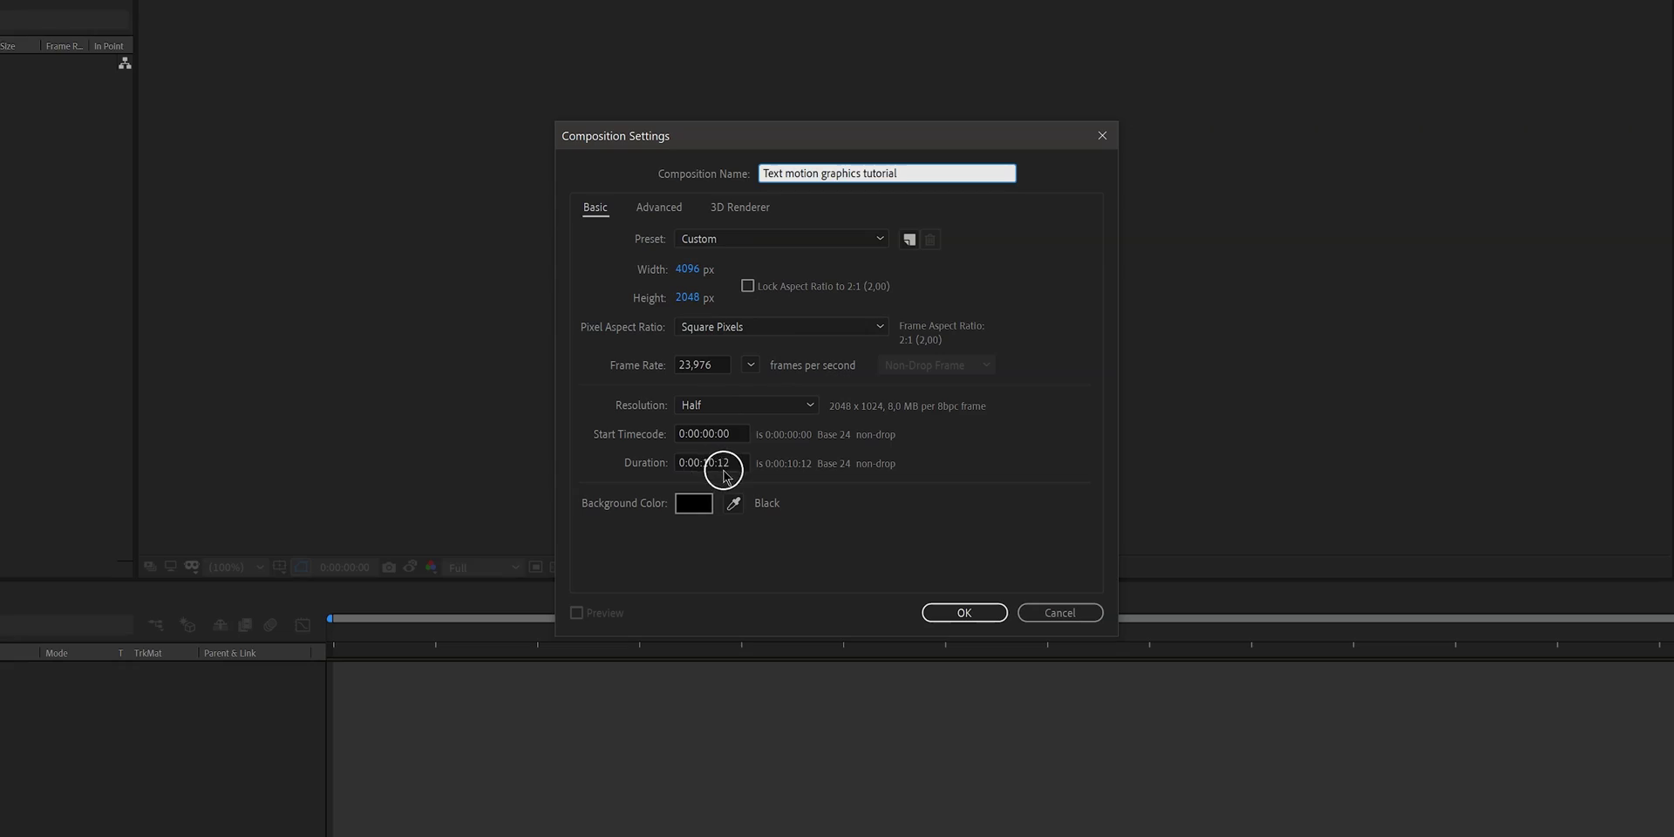
left_click(718, 464)
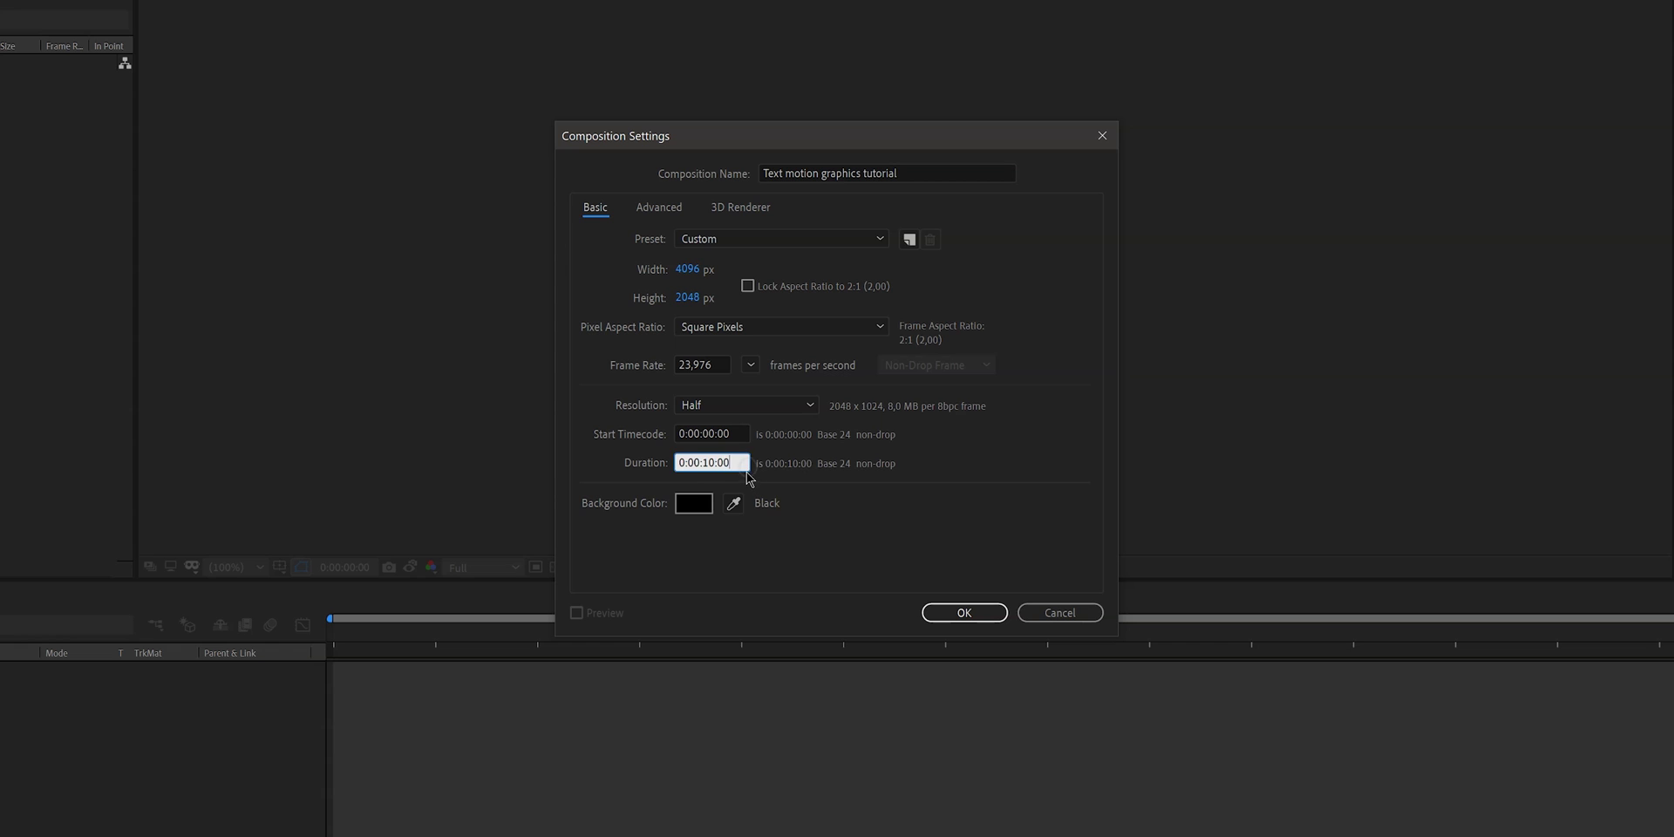
left_click(994, 613)
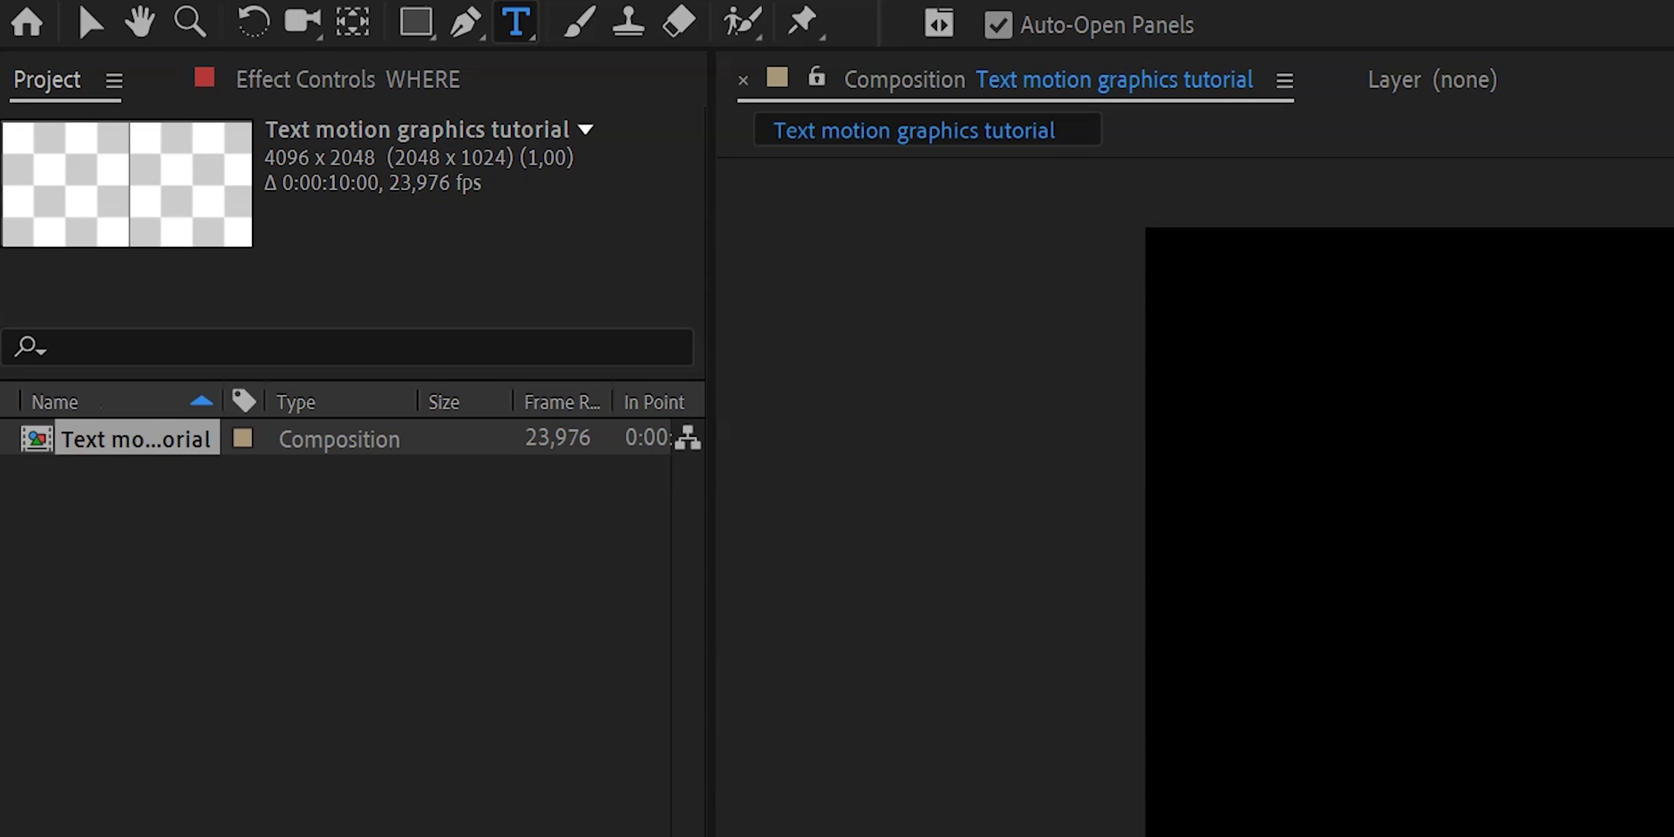
key("ctrl+t")
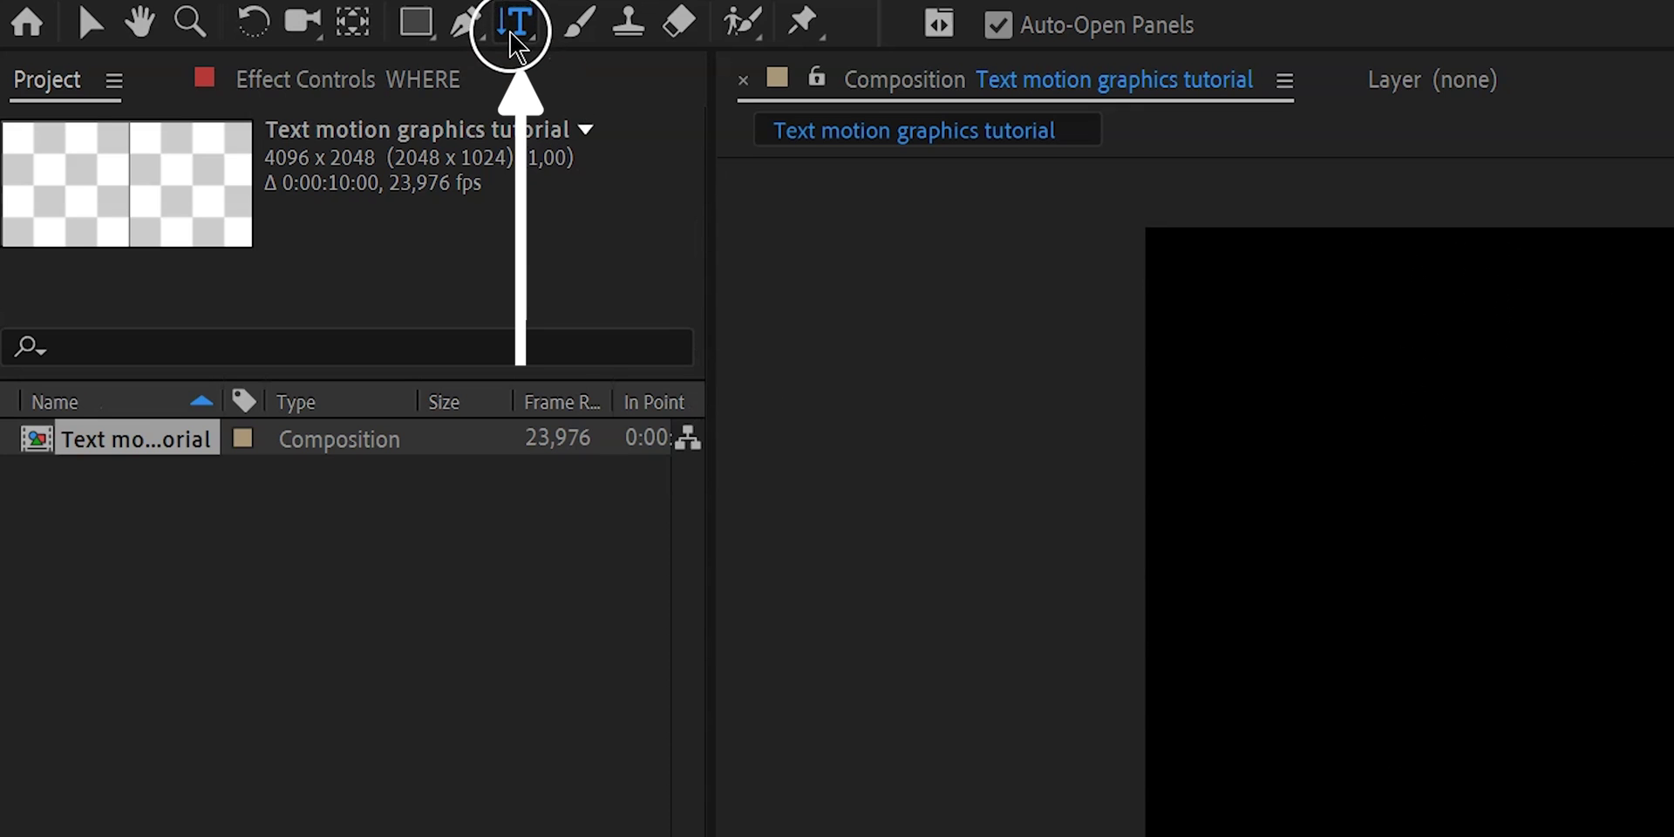
left_click(1308, 617)
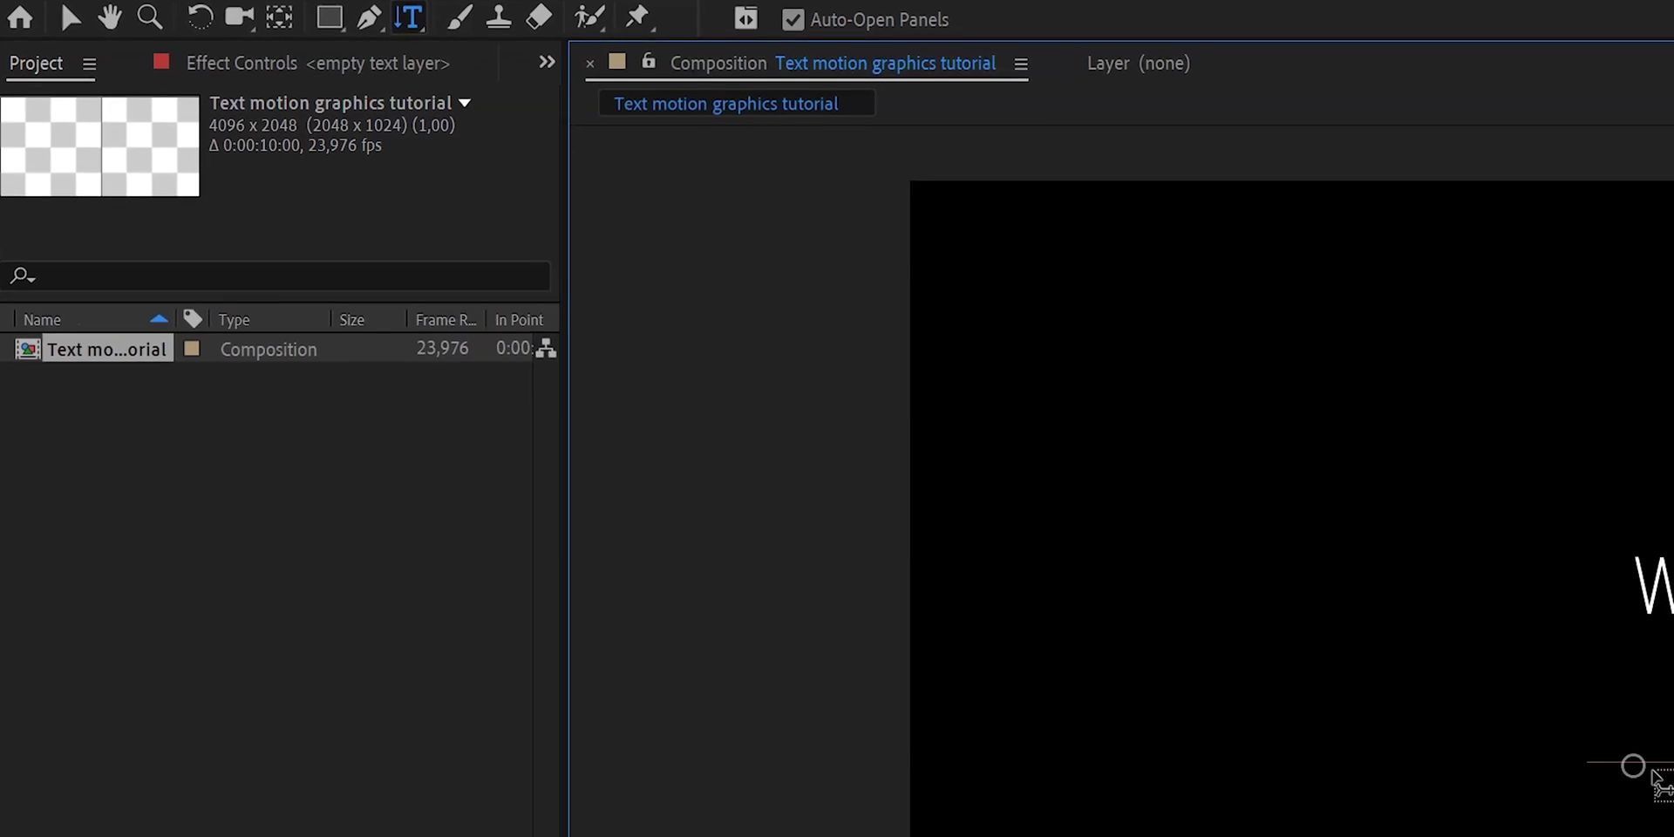
type("c")
type("e")
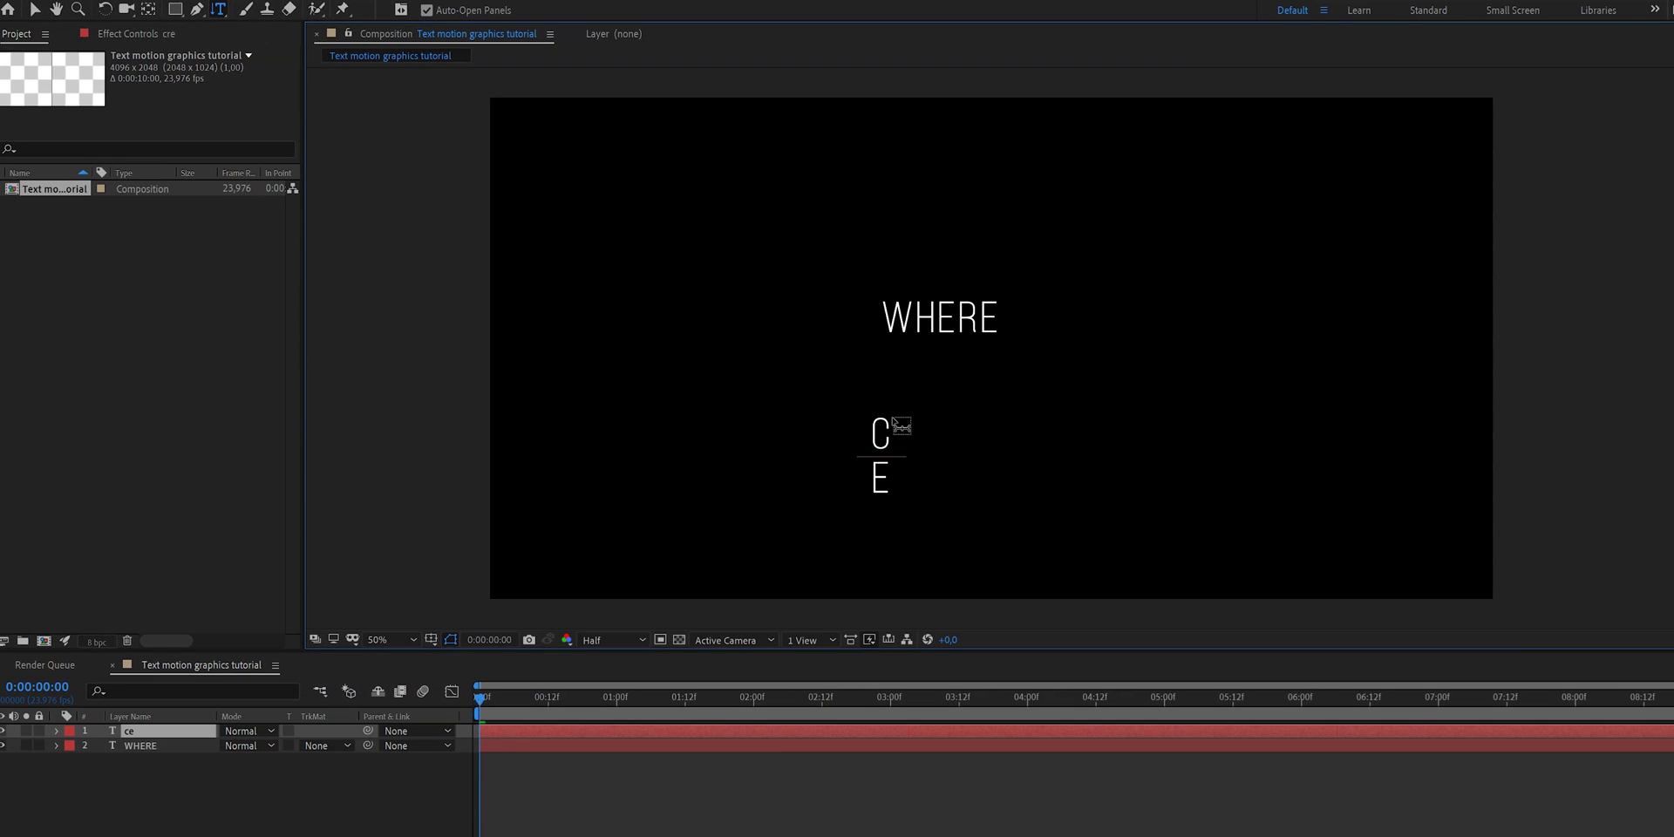
key("ctrl+a")
key("BackSpace")
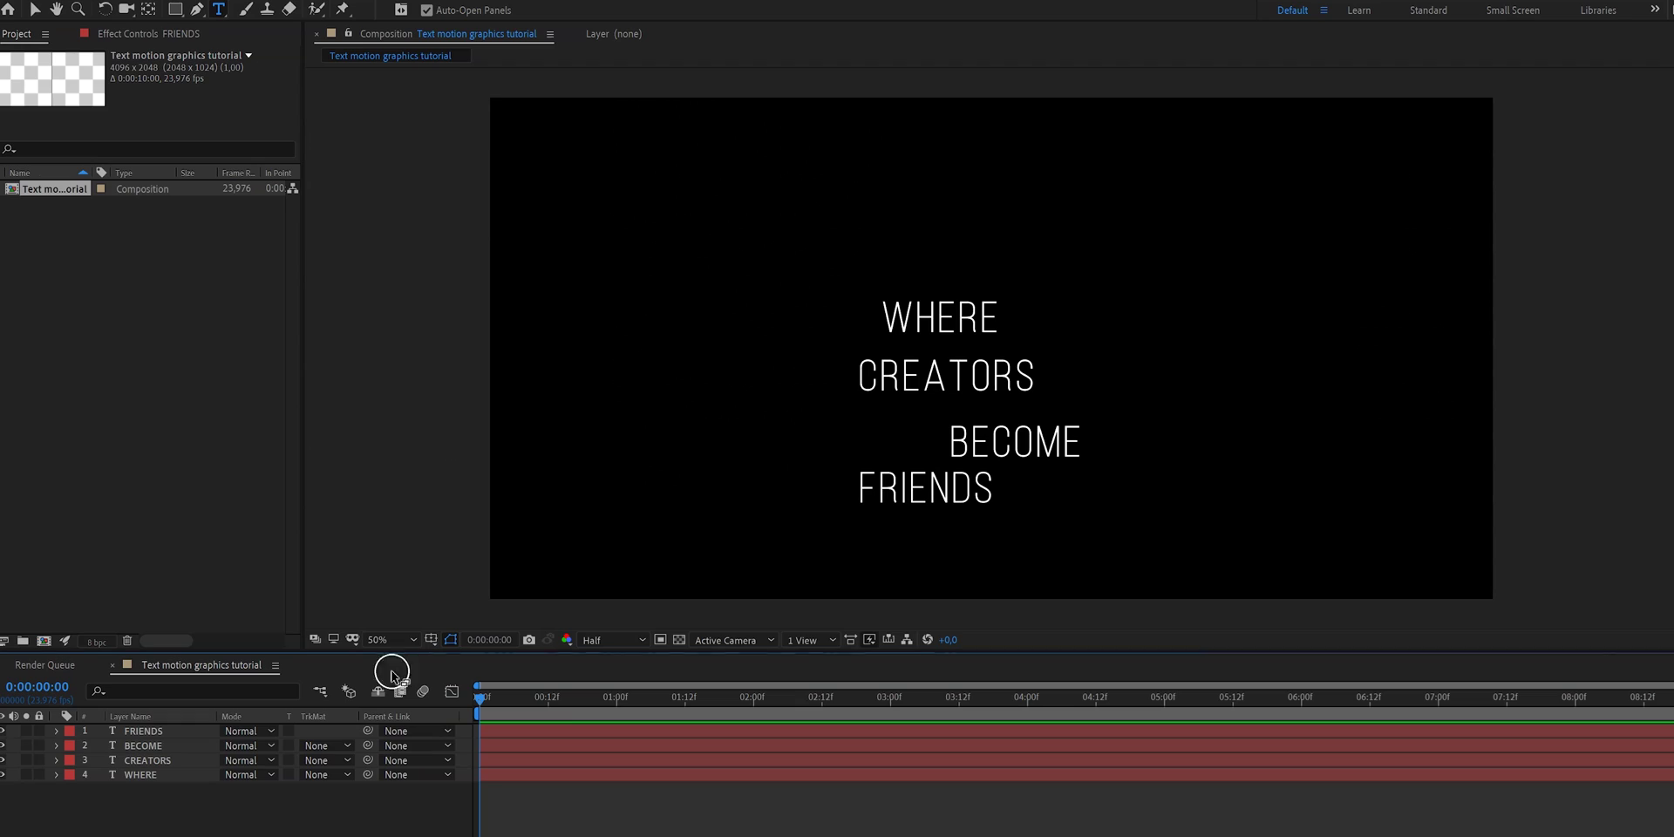
Make the word CREATORS bold and much larger, and enlarge the word BECOME slightly.
double_click(993, 381)
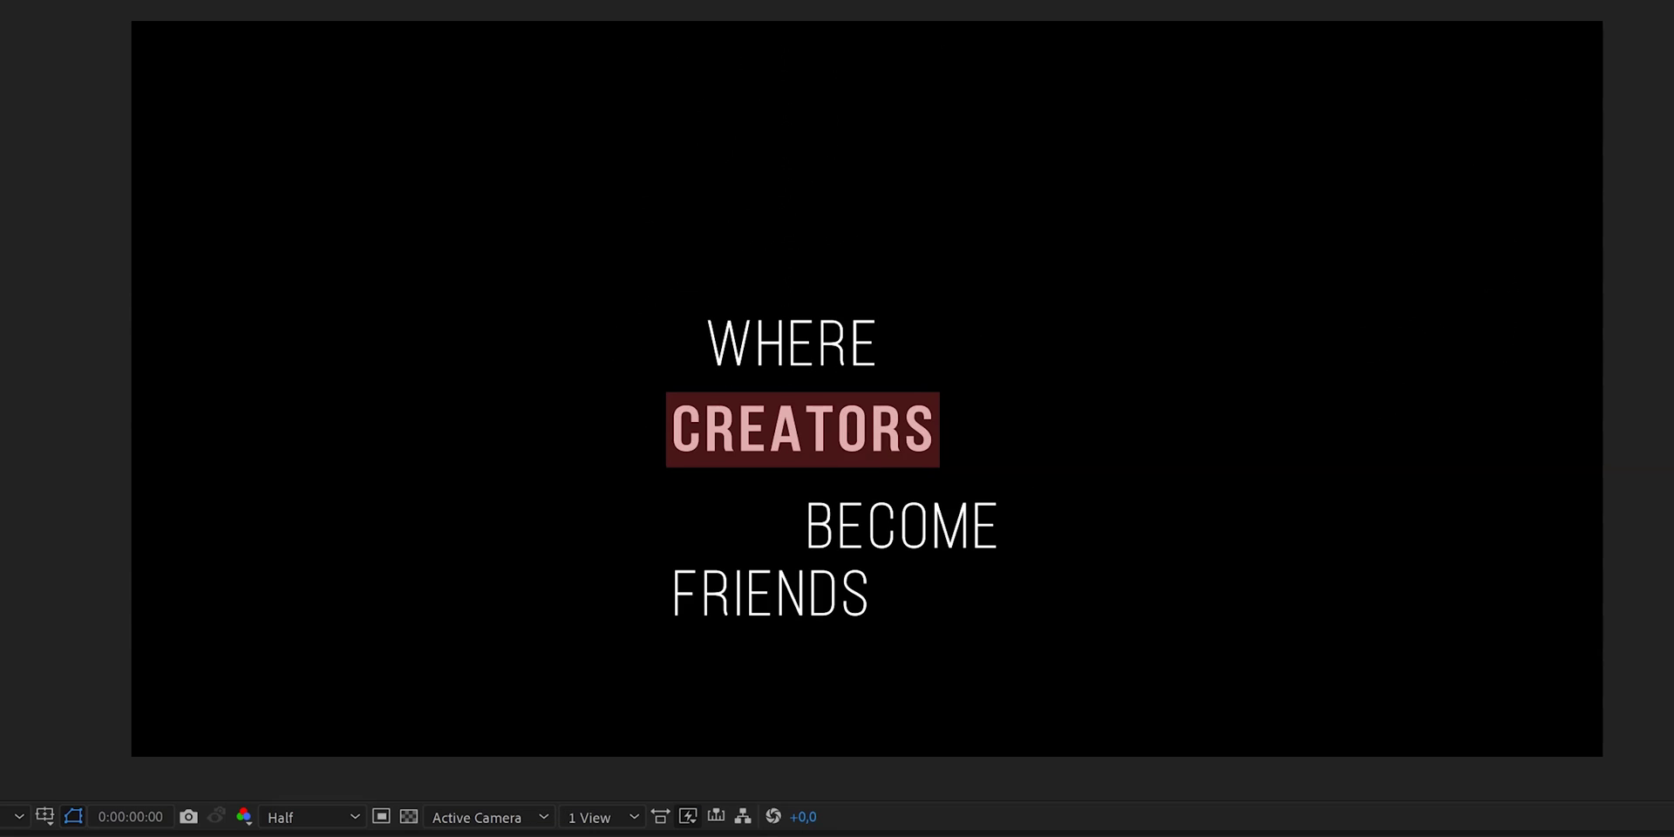
key("ctrl+shift+period")
double_click(959, 531)
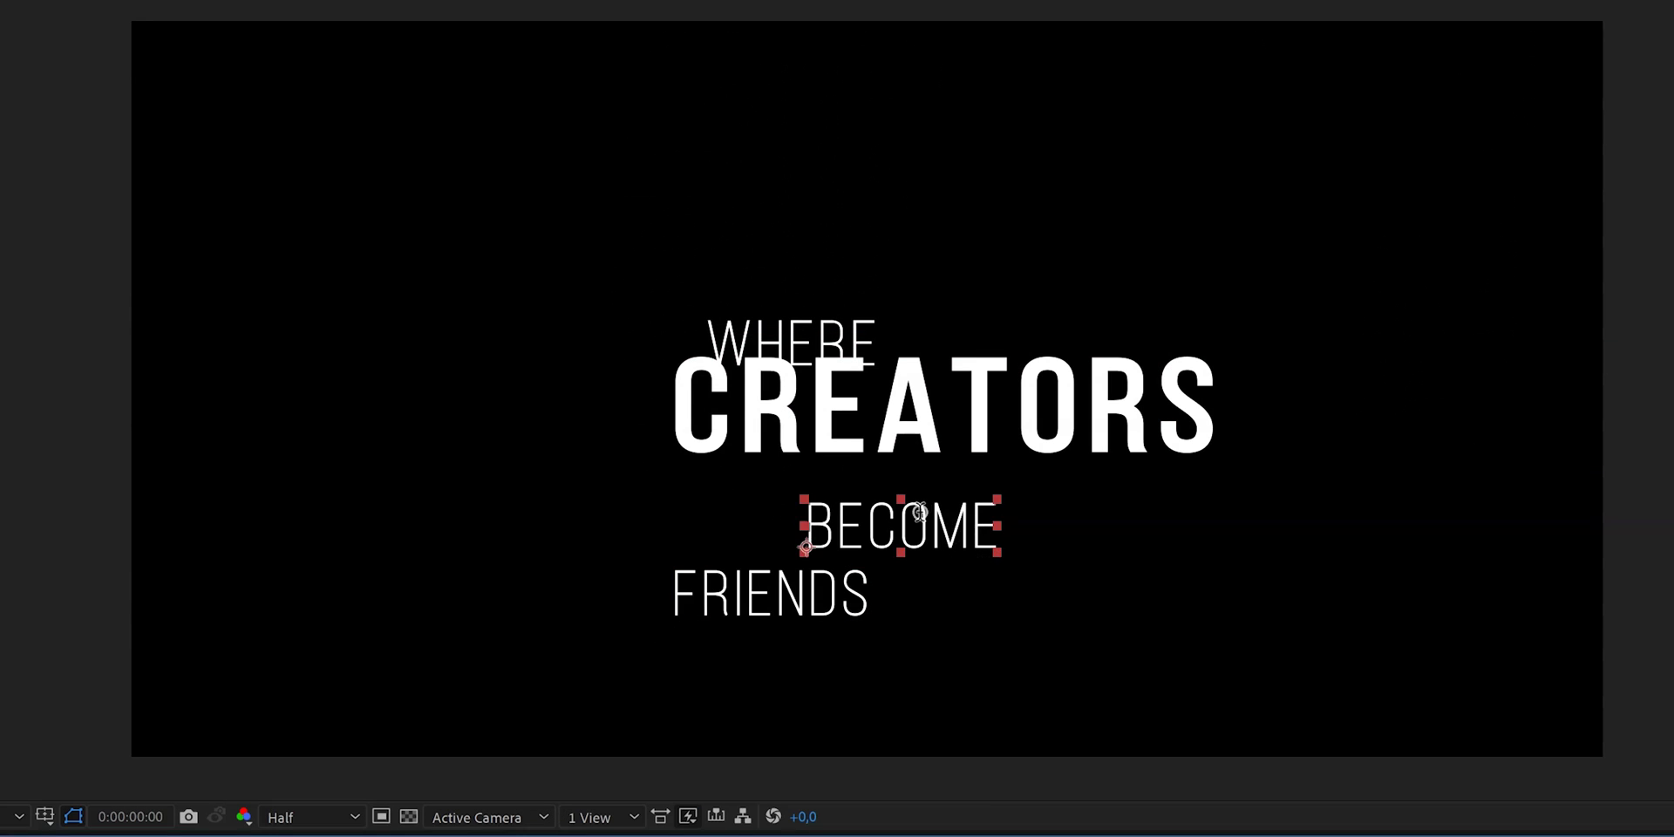
Give the word FRIENDS a very heavy font at a large size and the red text color D21A34.
double_click(770, 593)
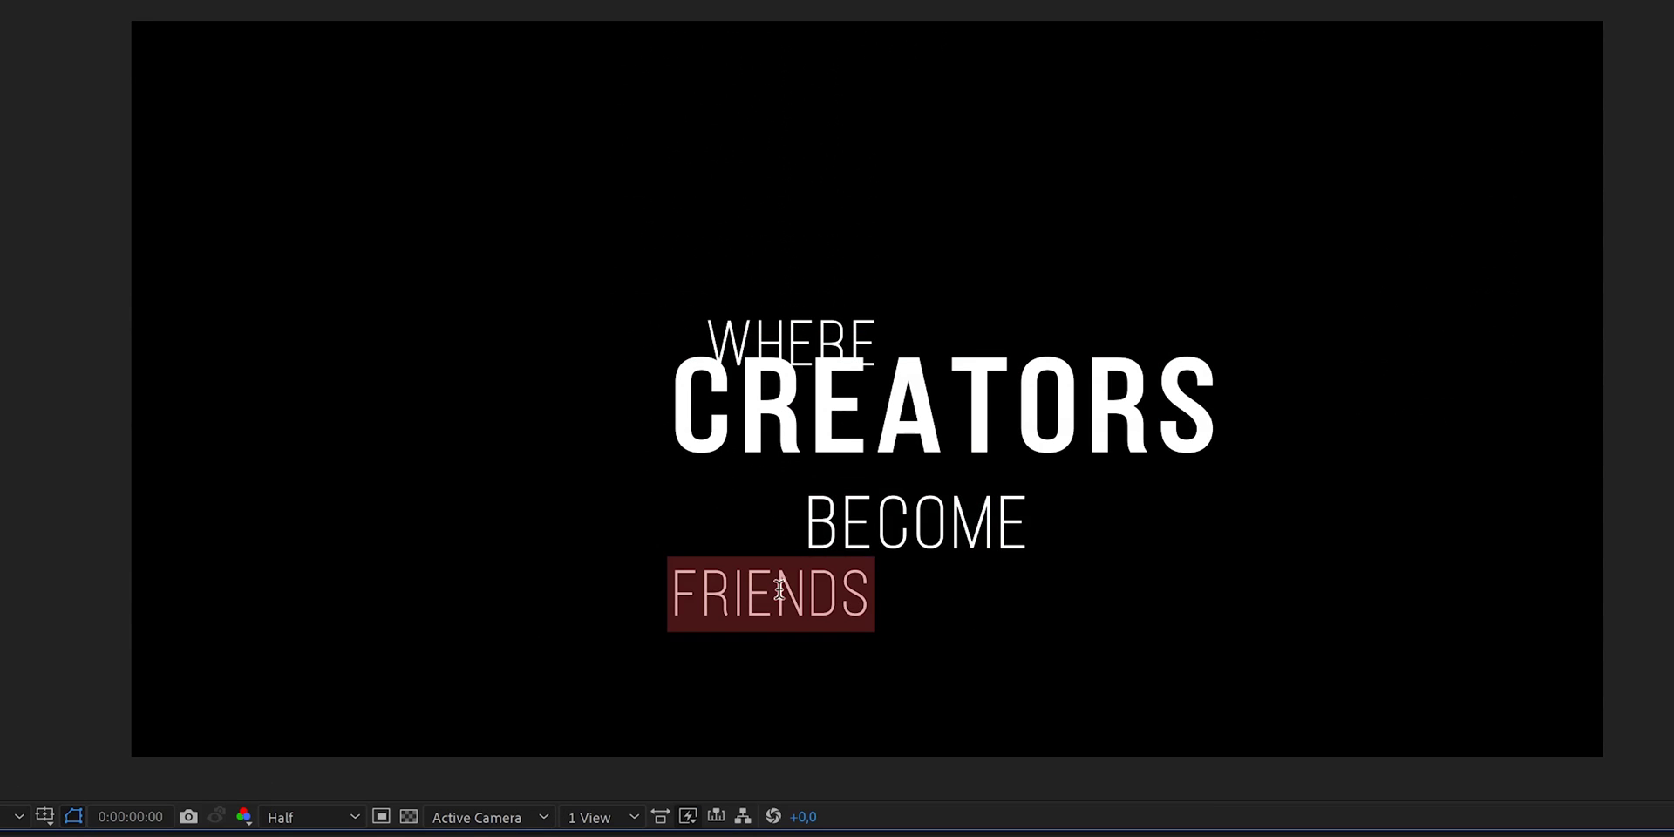
key("Return")
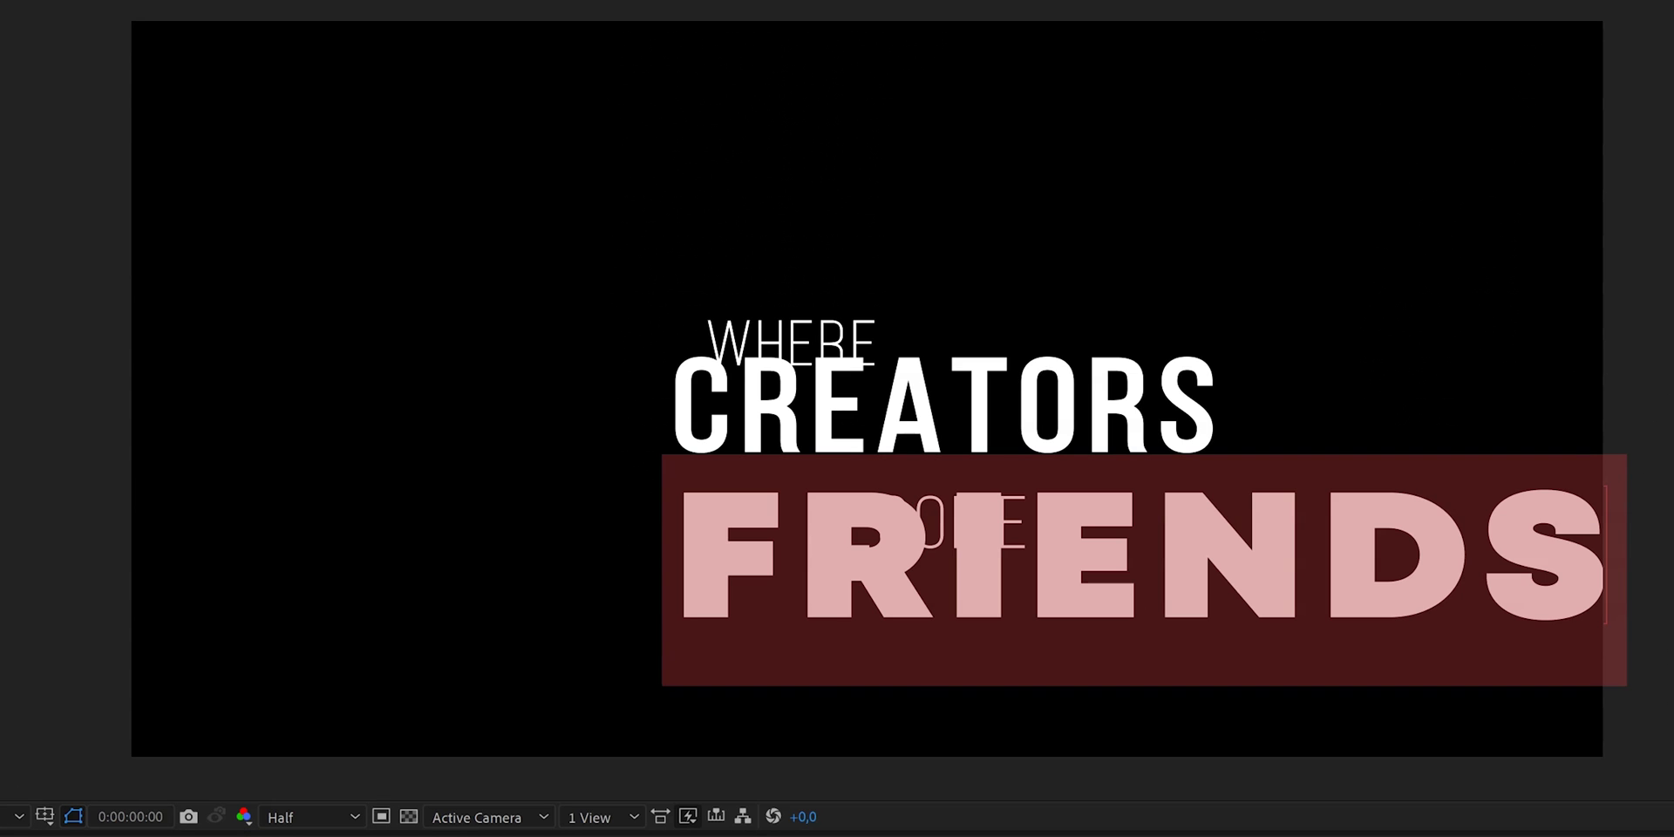
left_click(957, 660)
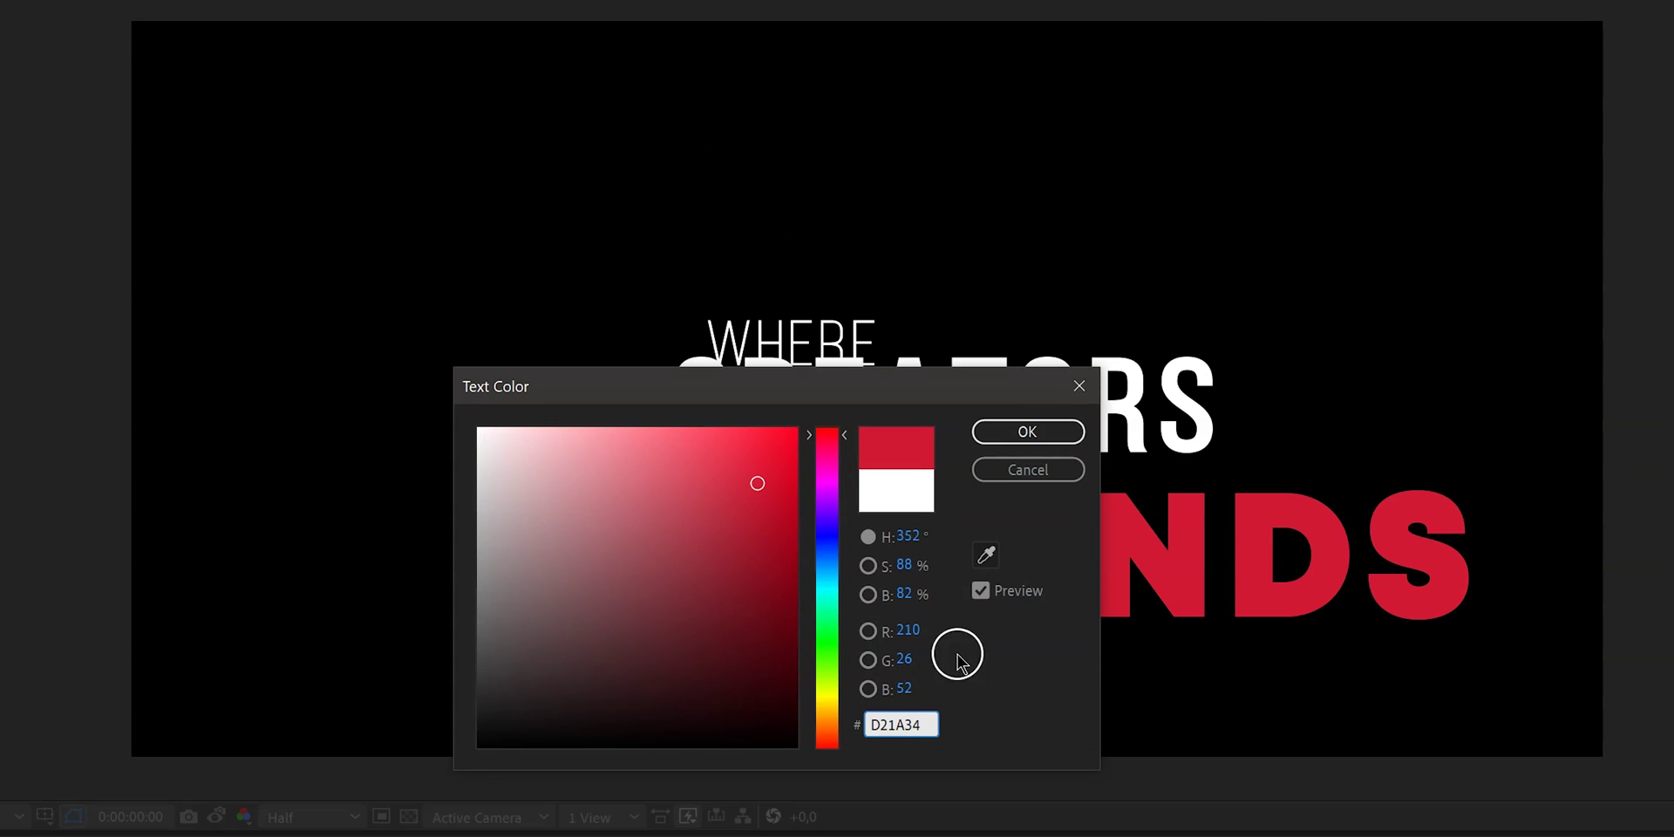
left_click(1011, 433)
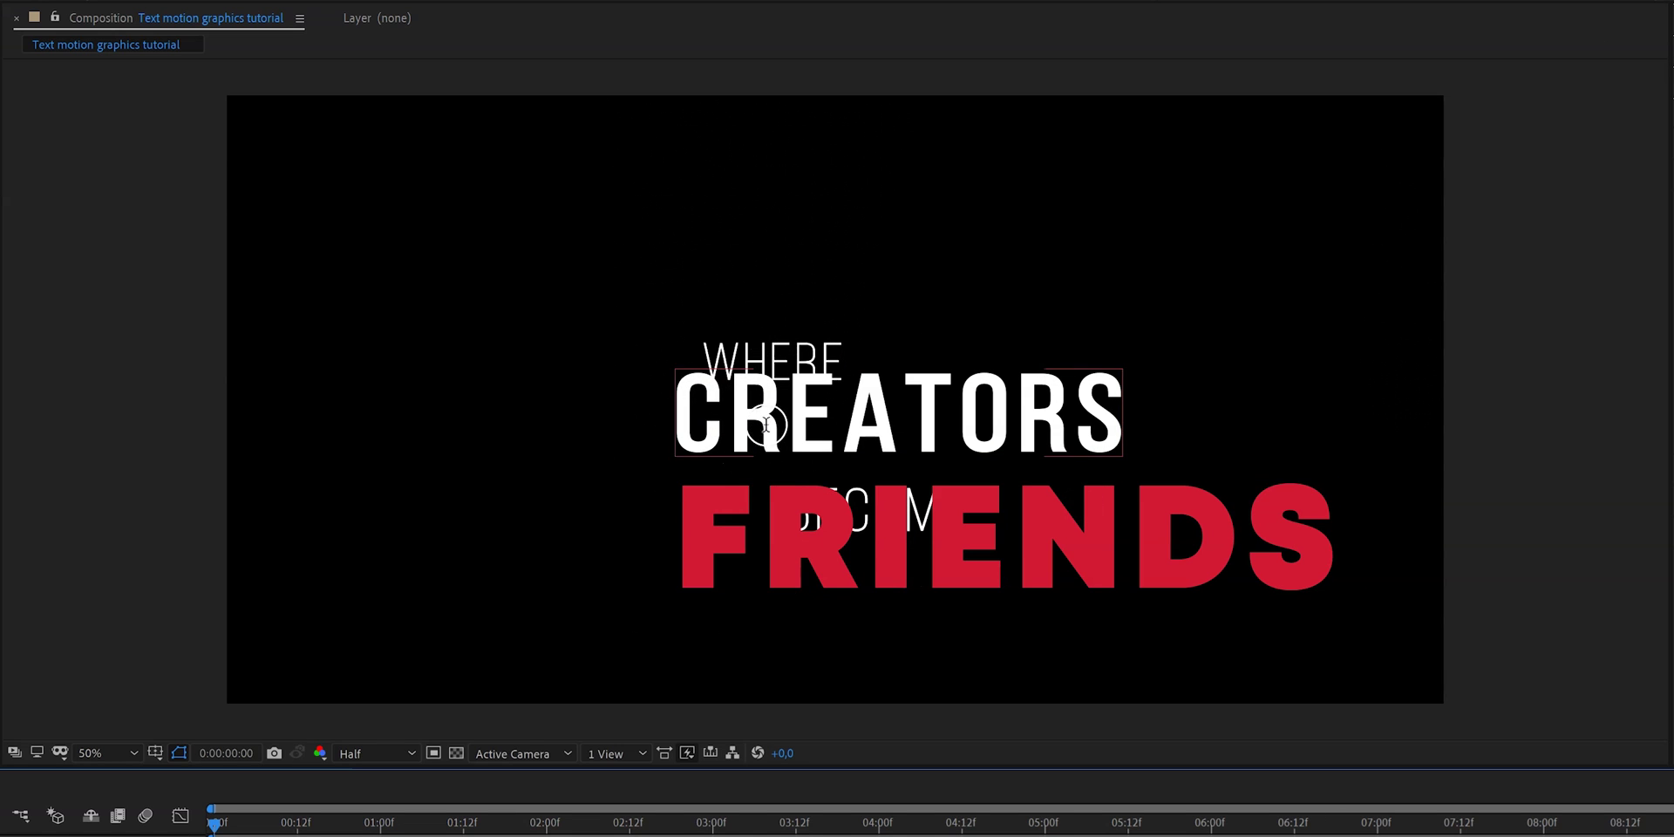
Reposition WHERE up and to the left, and place CREATORS directly beneath it with their left edges aligned.
key("v")
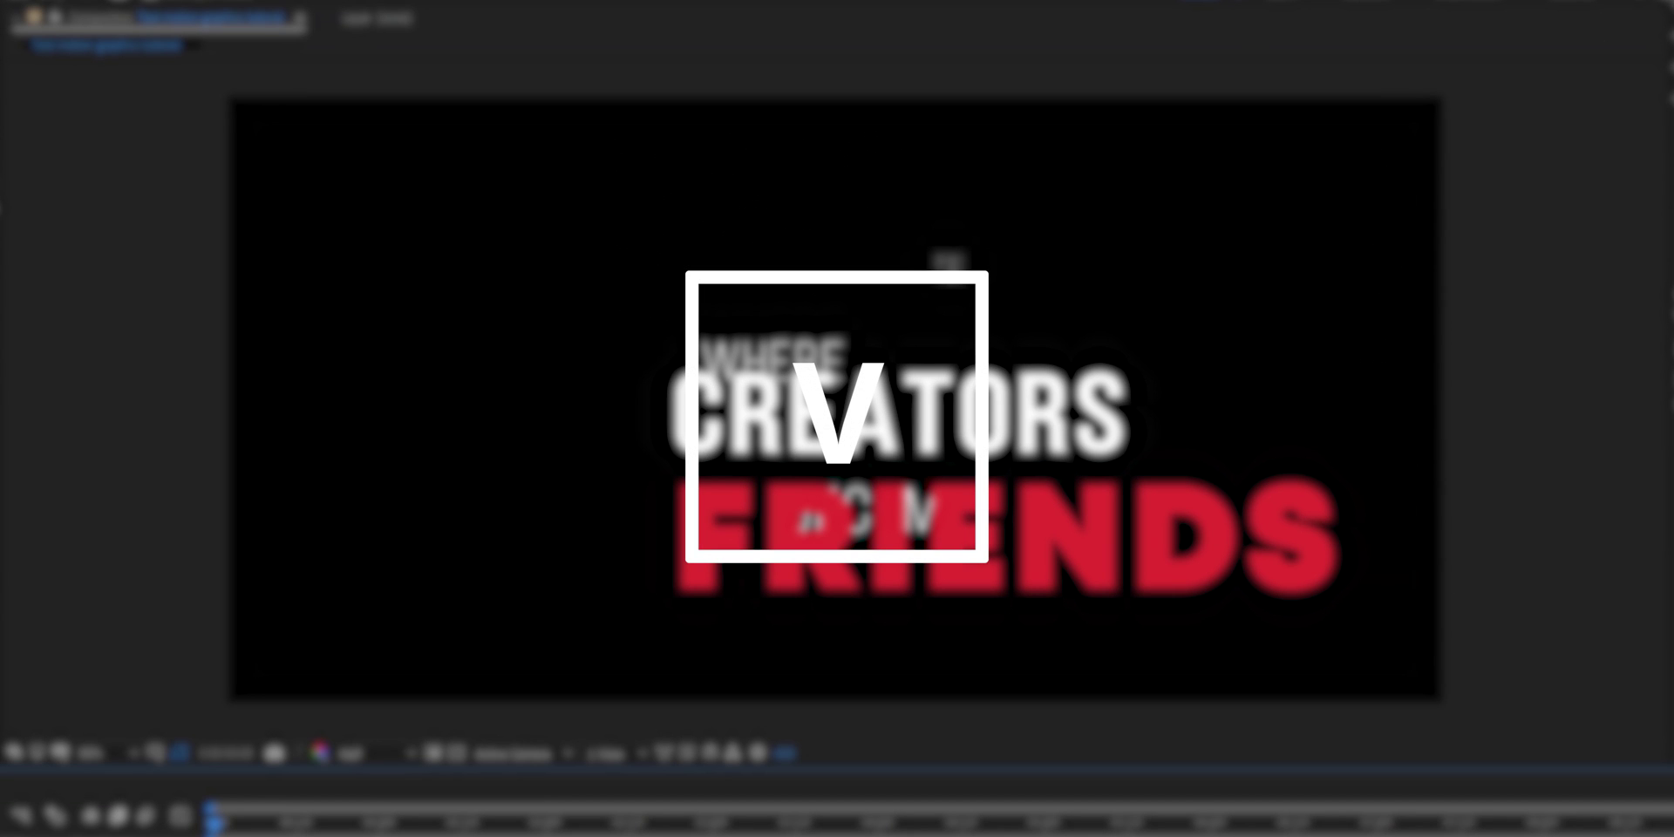
left_click(830, 349)
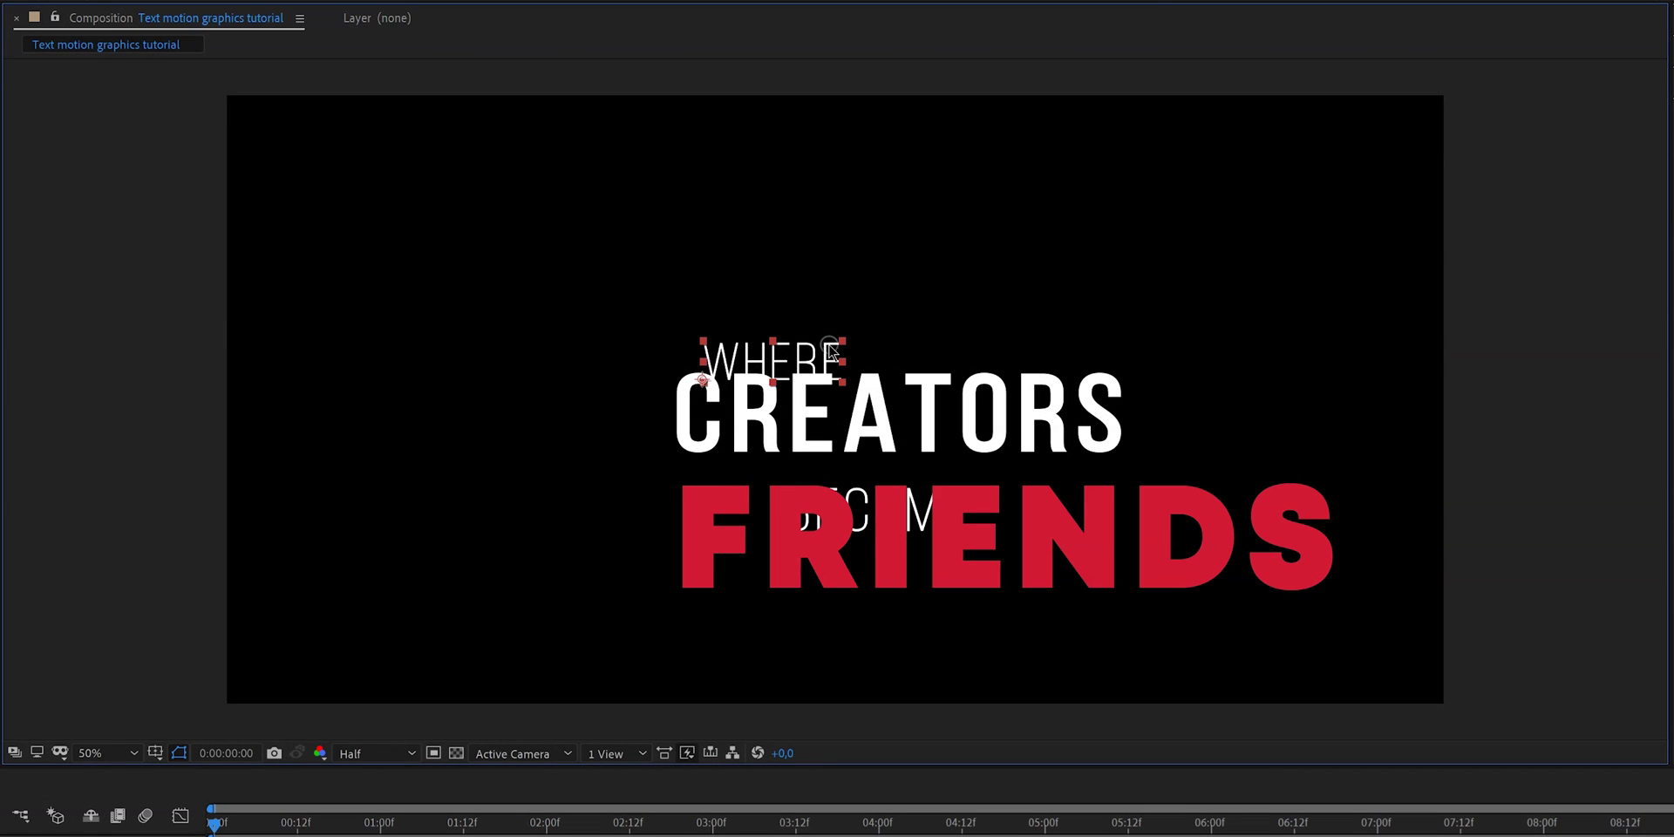
left_click_drag(816, 347, 727, 337)
left_click(767, 401)
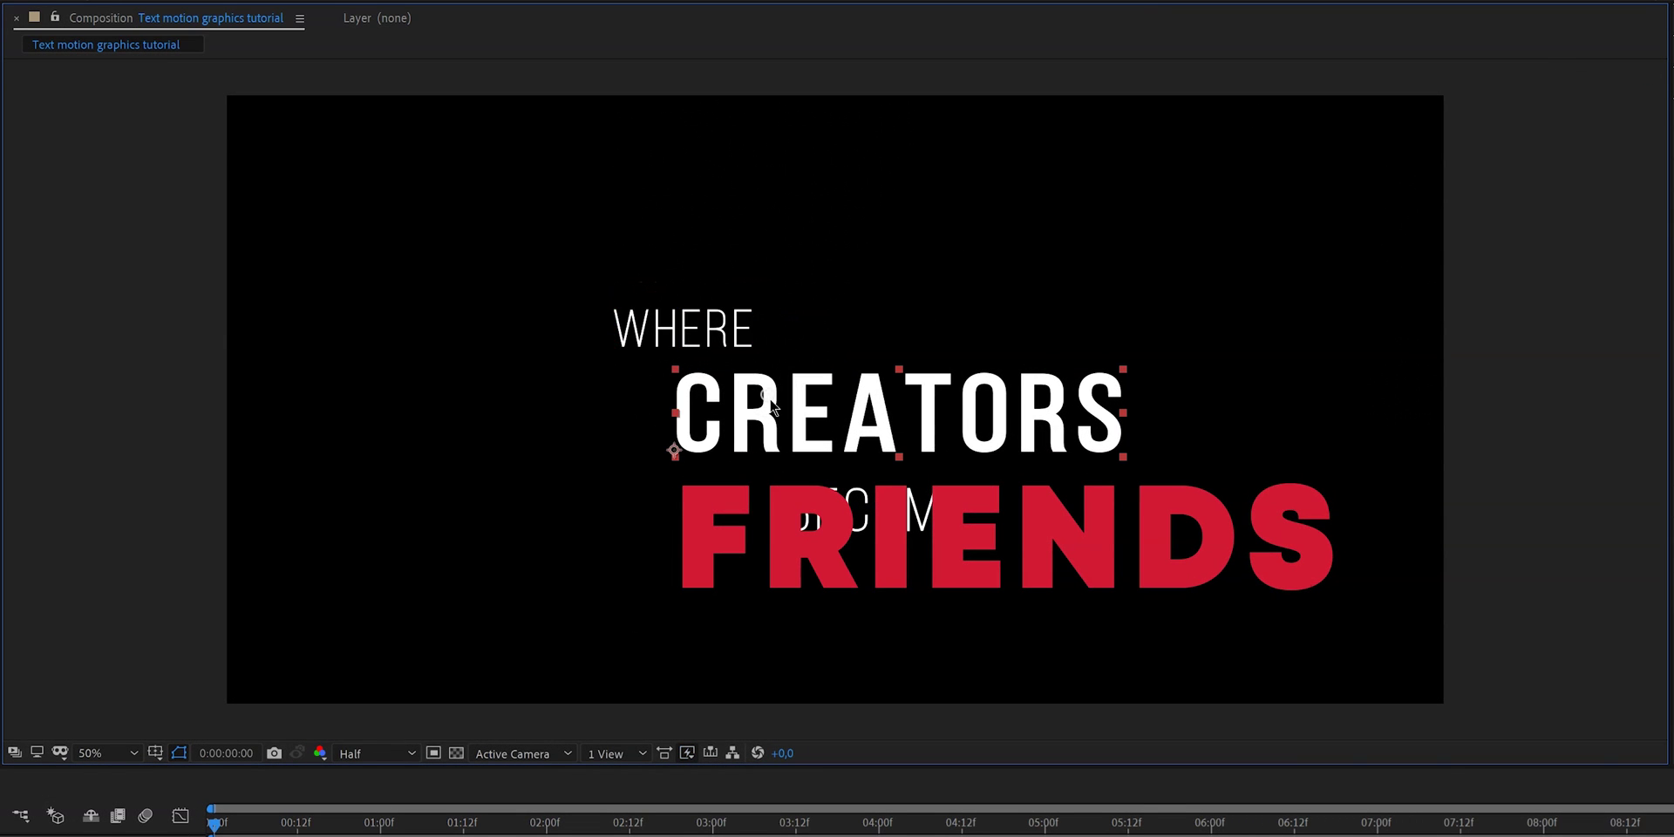
left_click_drag(763, 403, 707, 389)
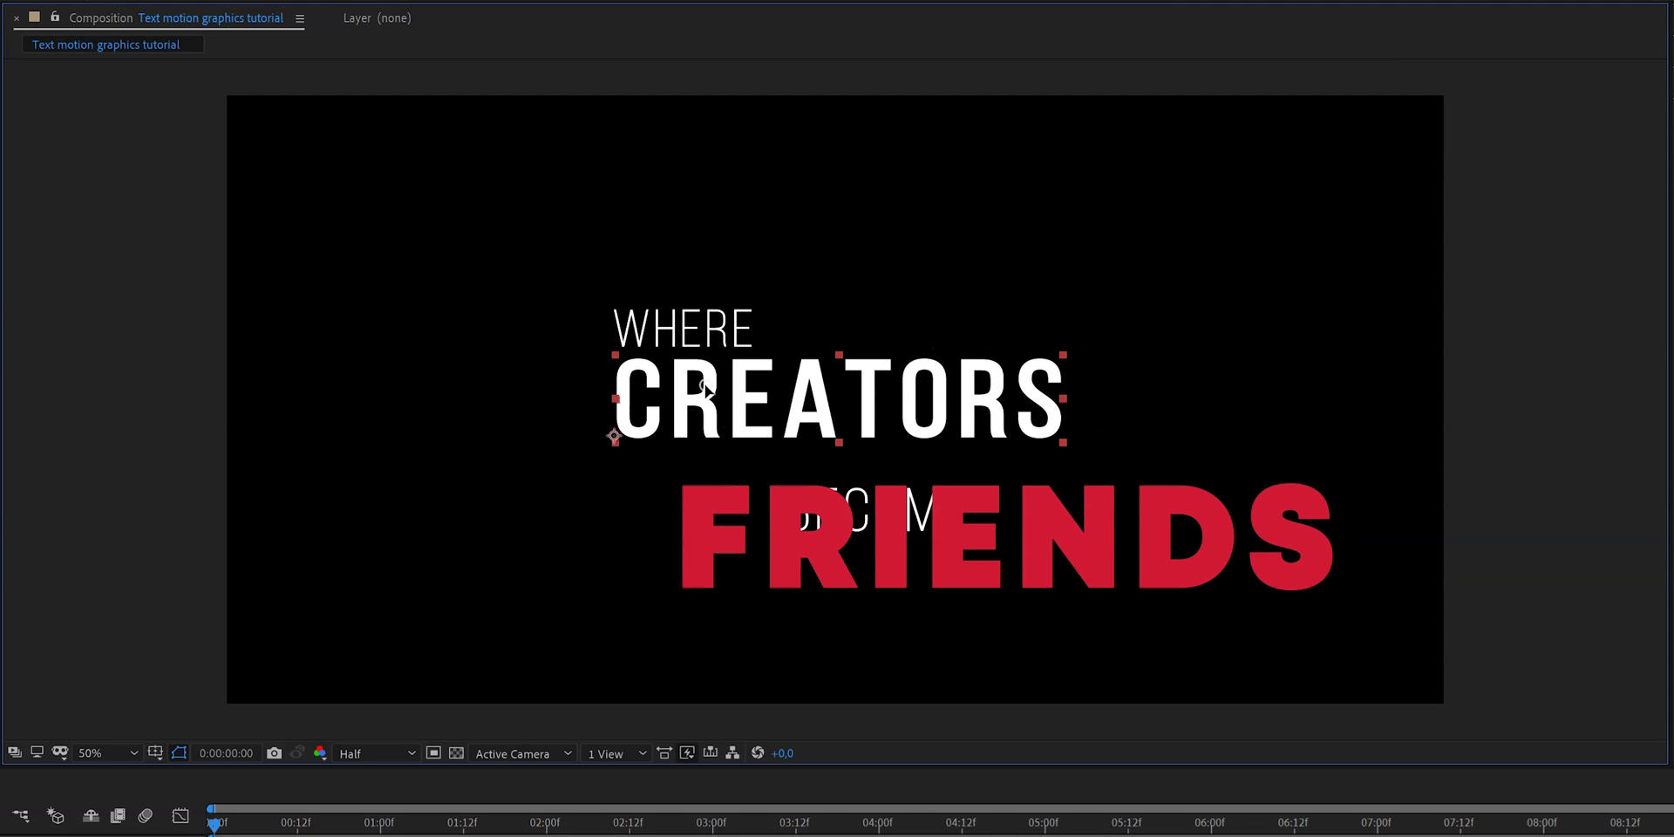
Set the BECOME layer's vertical position to 1146 to match CREATORS, and deselect all layers.
left_click(910, 504)
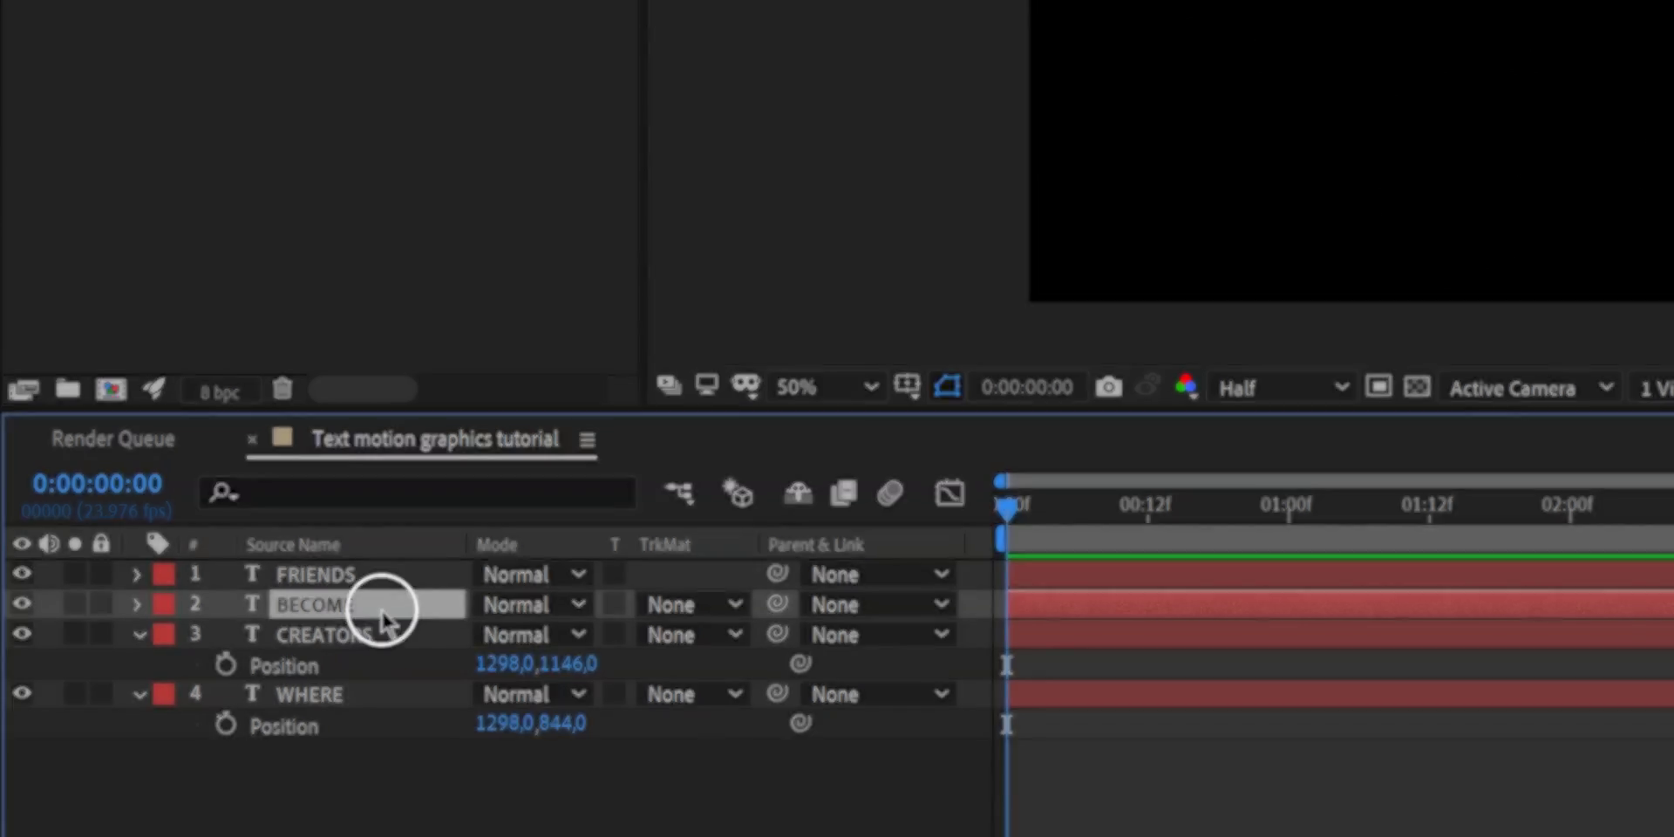
key("p")
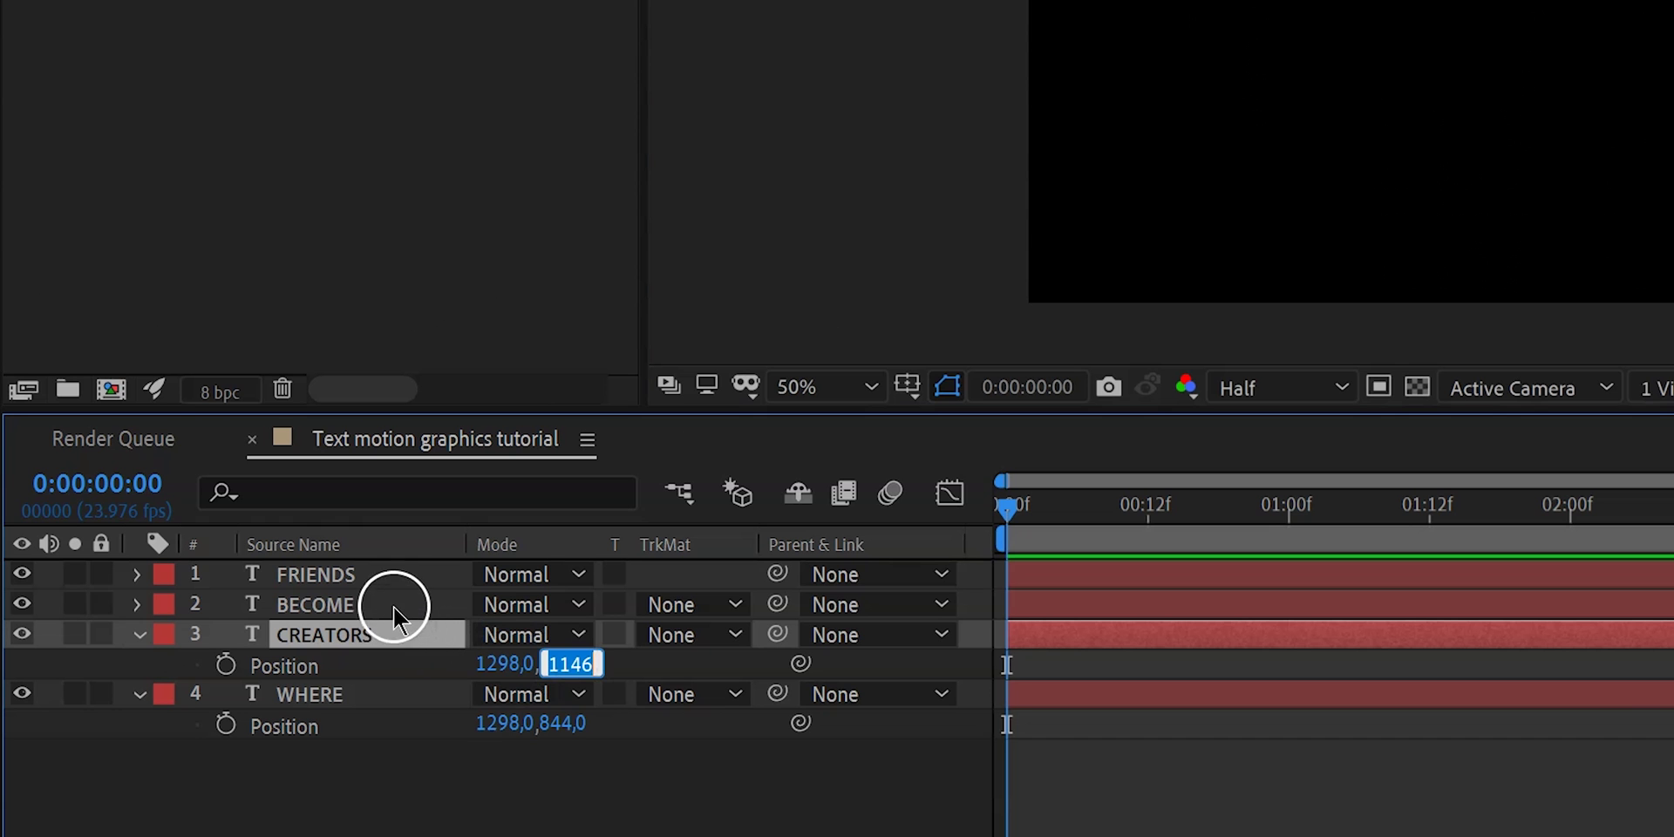
left_click(346, 564)
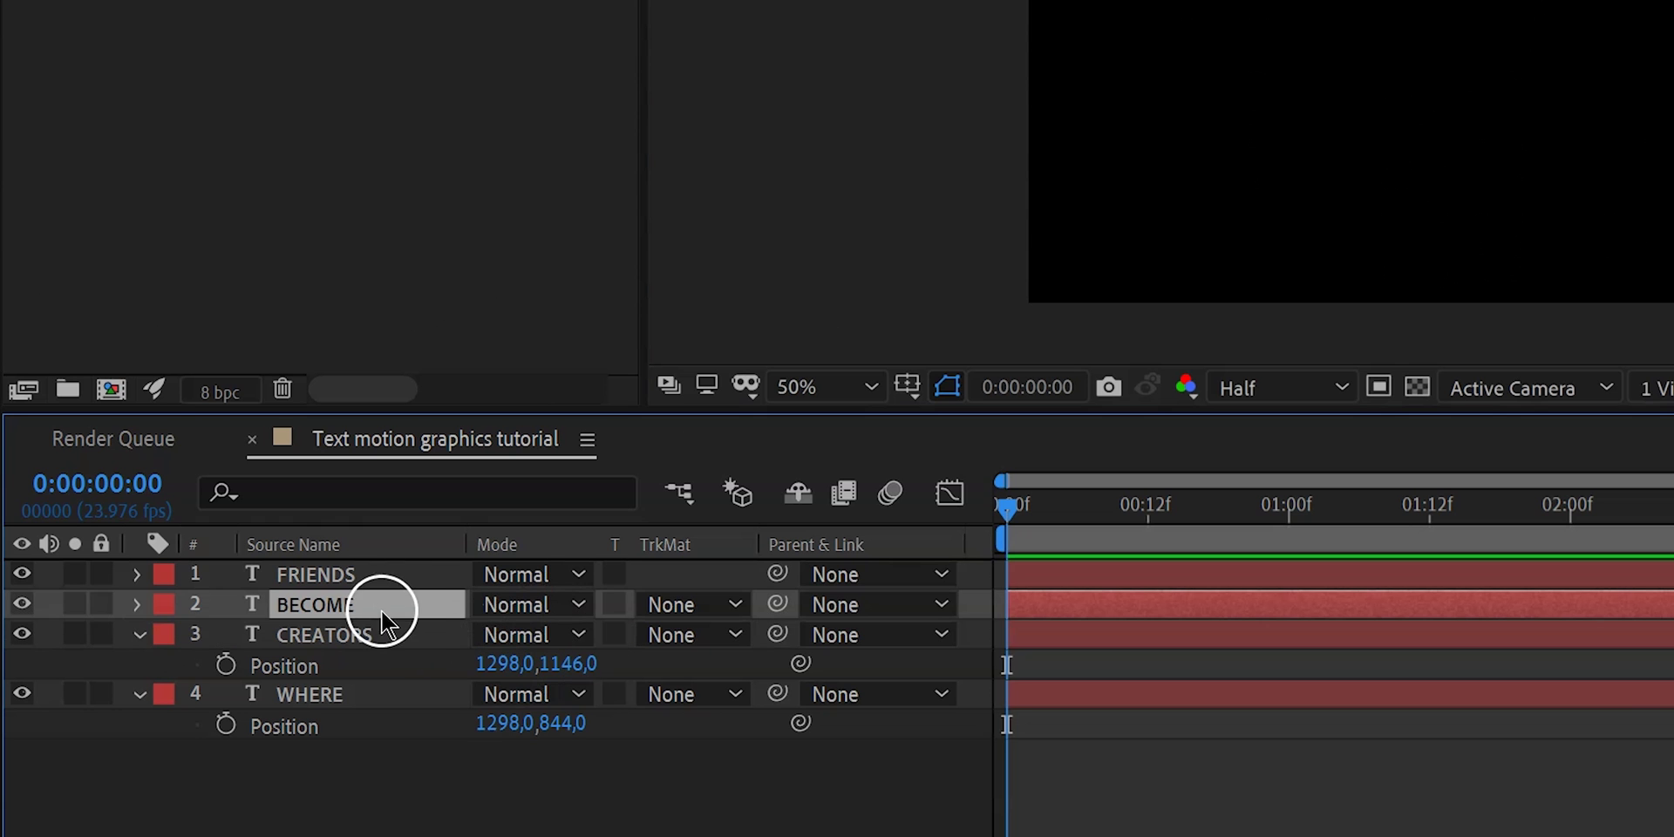
key("p")
left_click(584, 634)
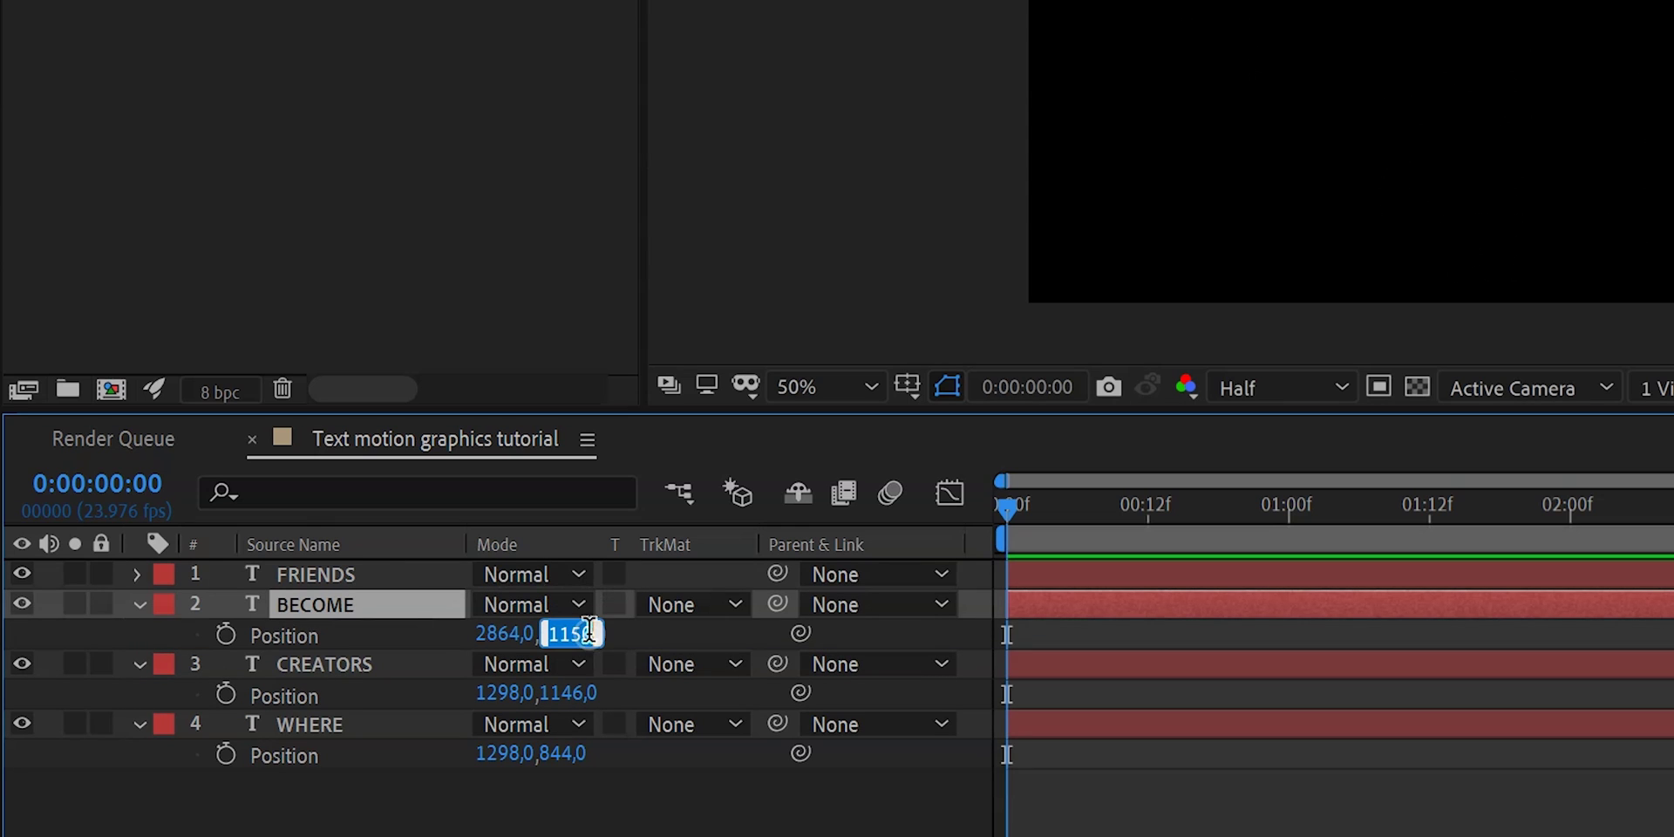
type("1146")
key("Return")
left_click(656, 608)
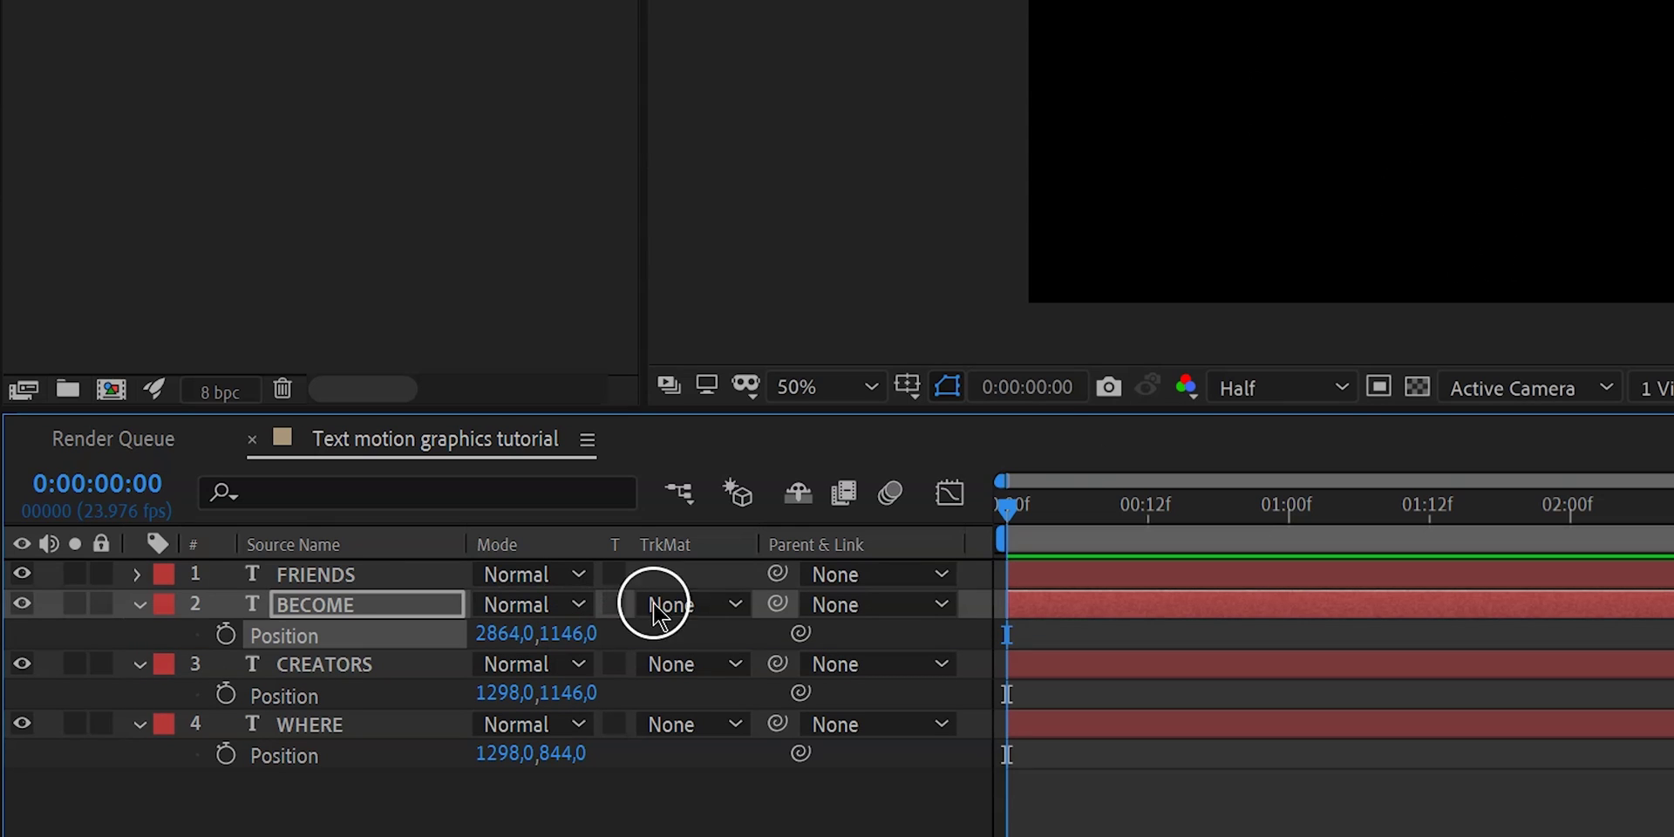
key("ctrl+shift+a")
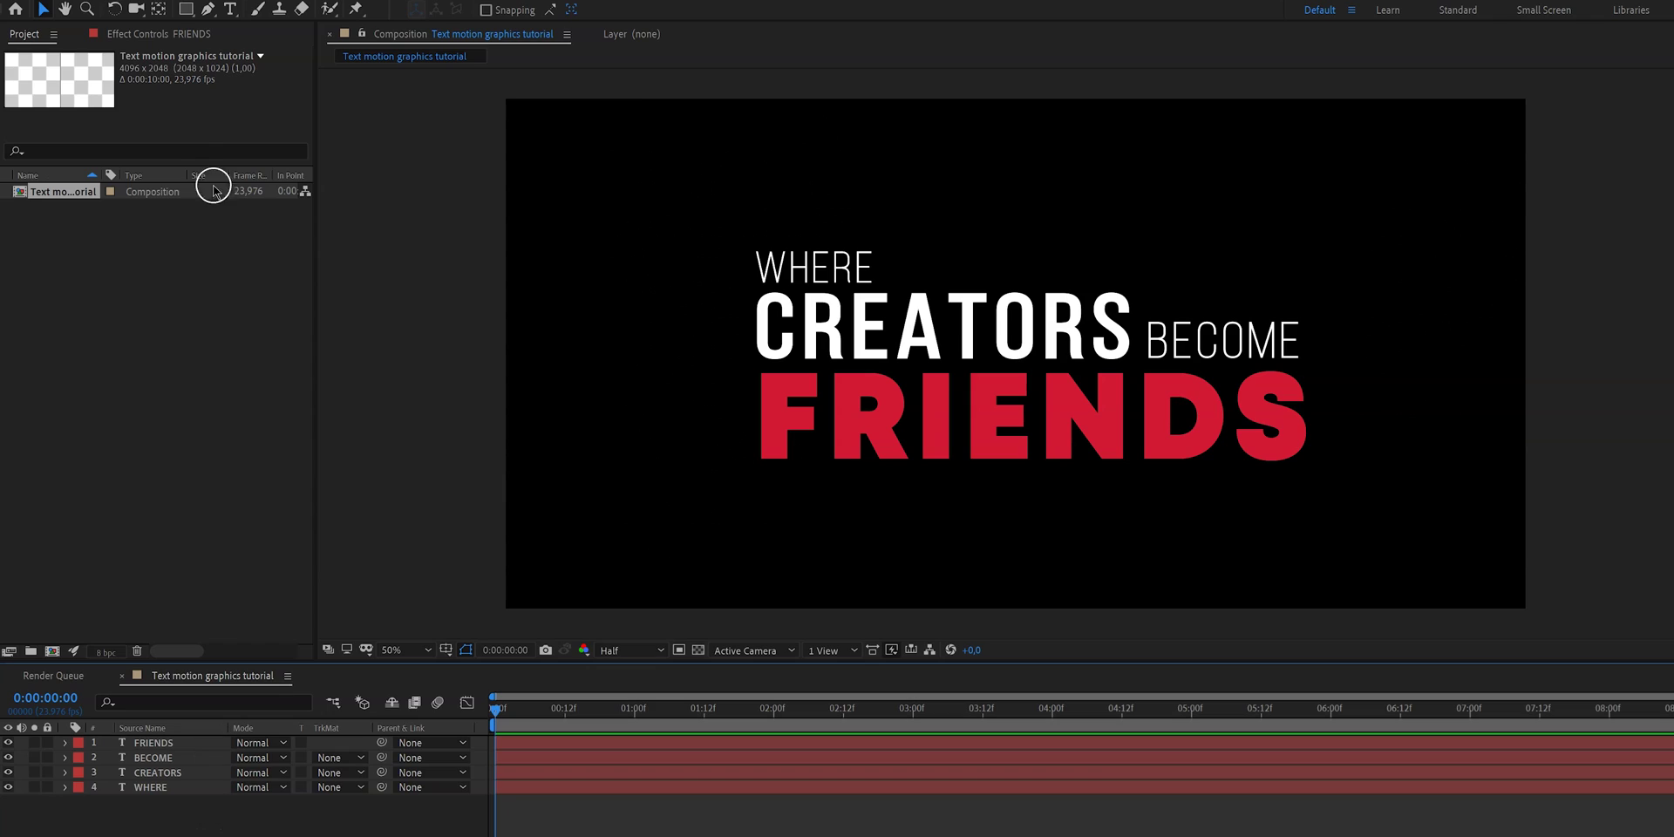
Draw a grey rectangle on a new shape layer that covers the whole word WHERE.
left_click(185, 11)
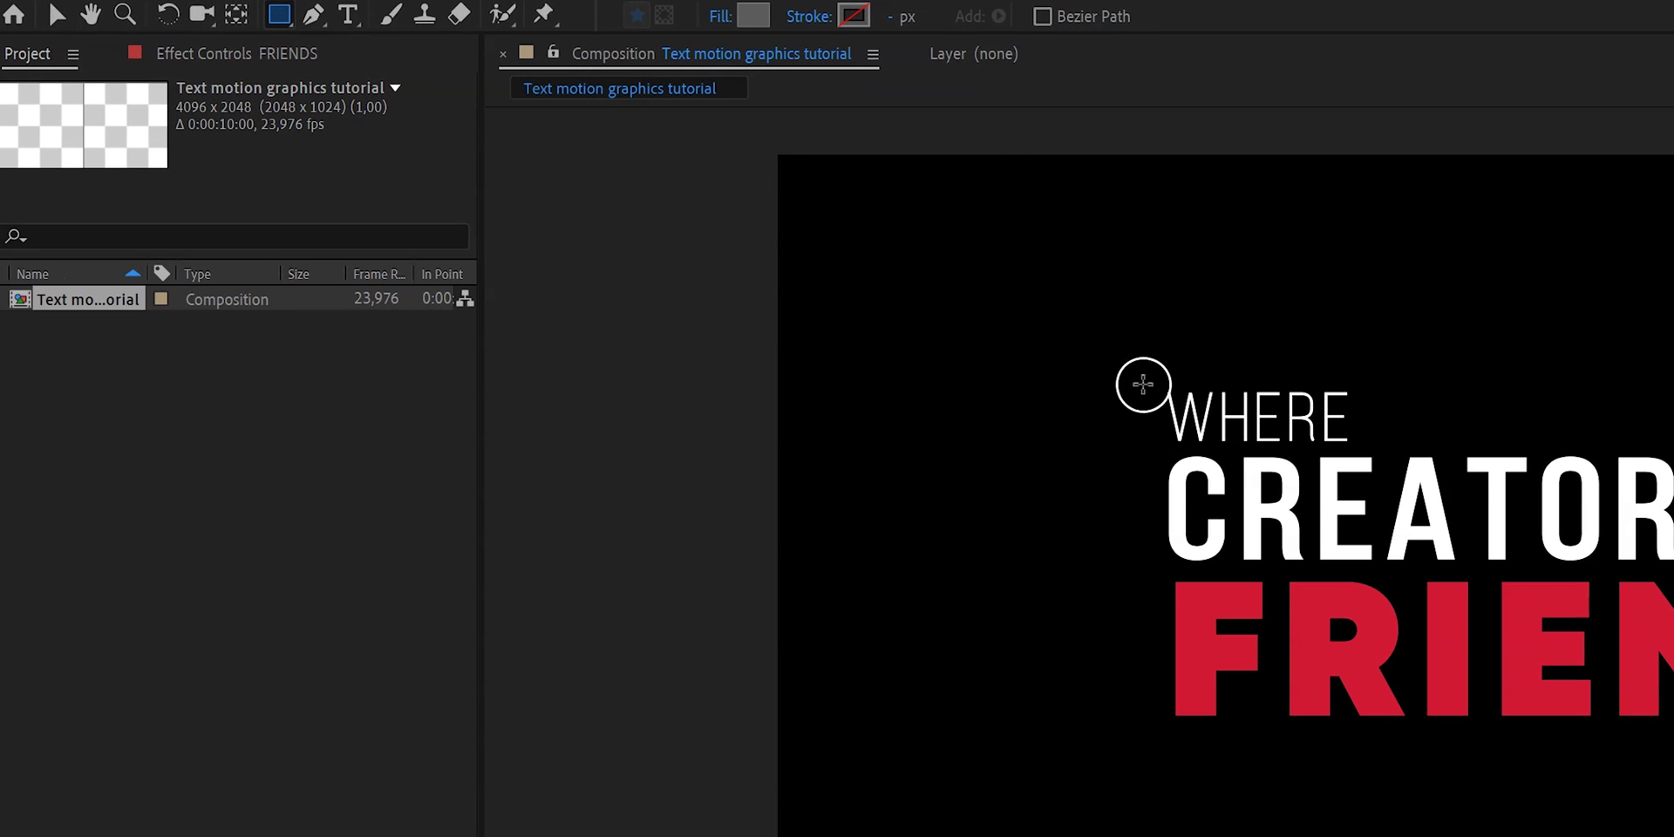
left_click_drag(1156, 383, 1335, 443)
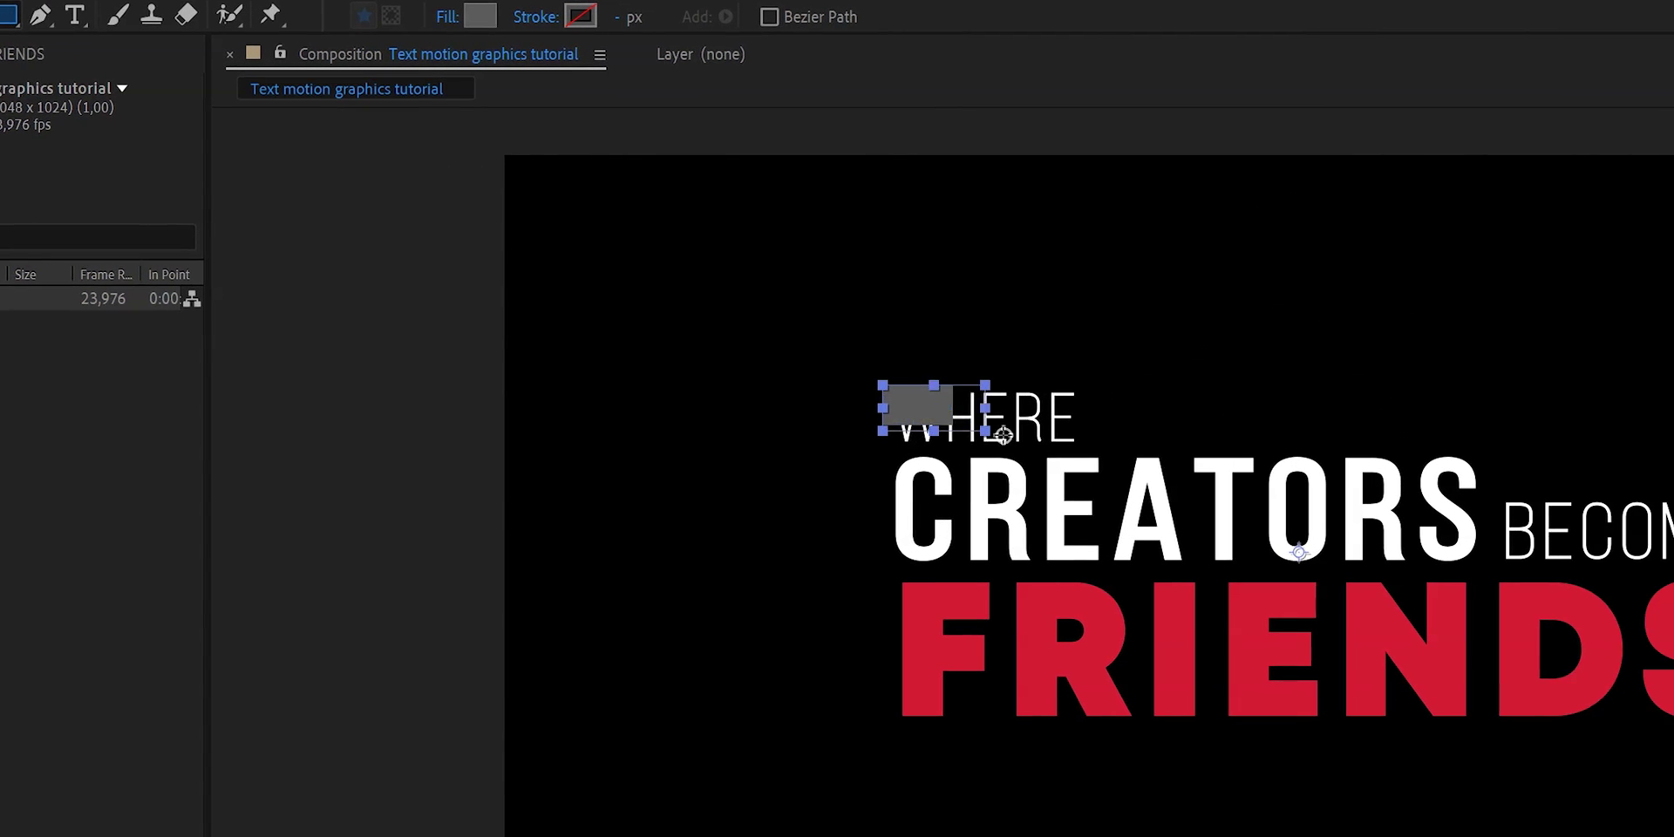
left_click_drag(931, 443, 966, 449)
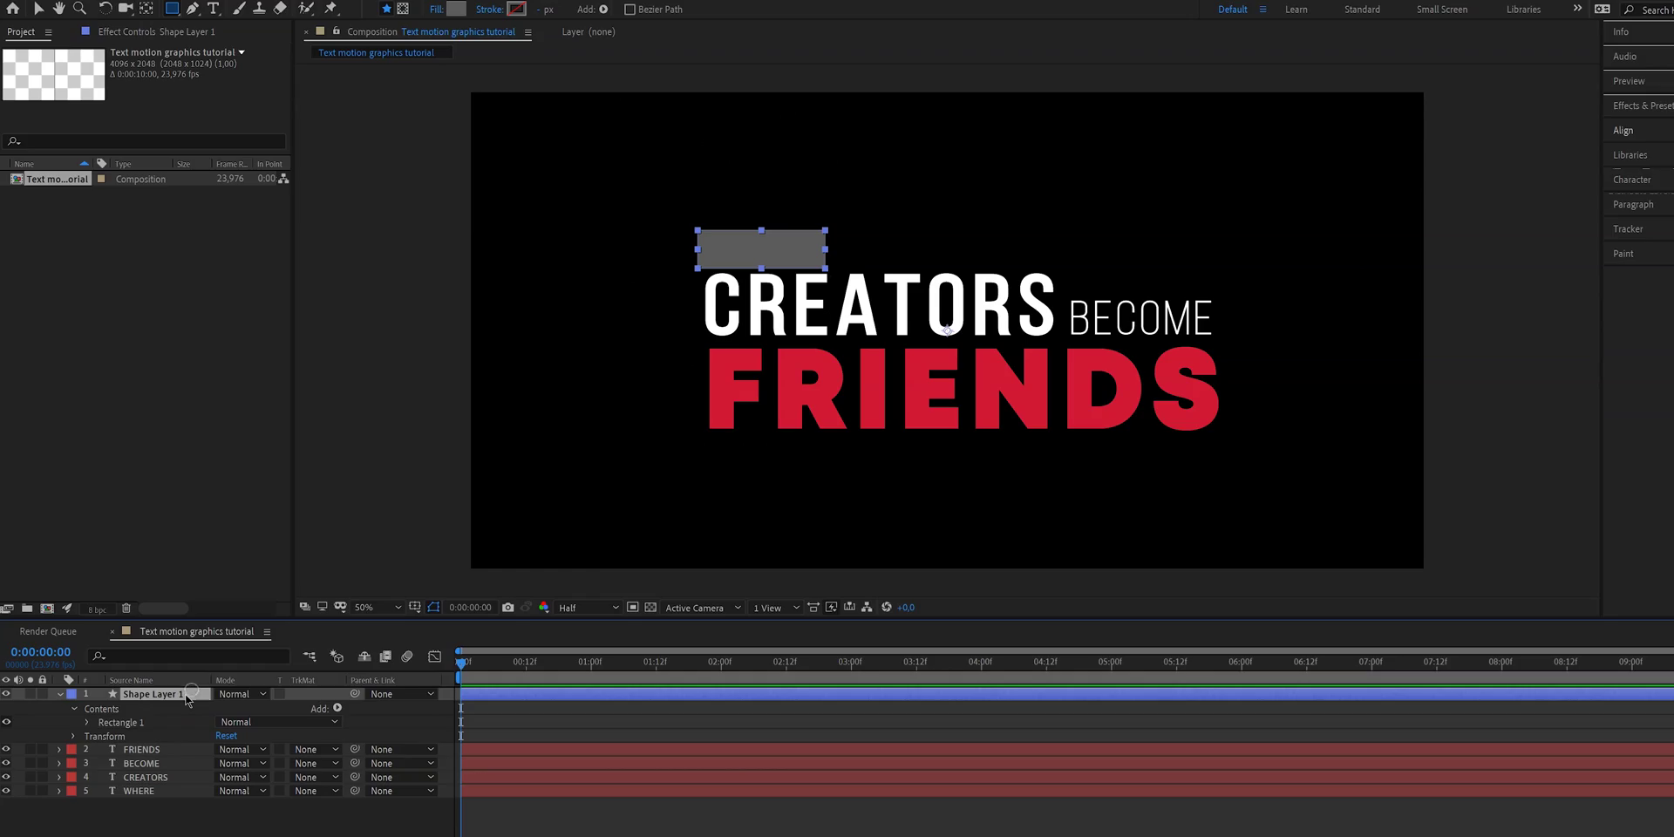
Rename the rectangle's shape layer WHERE MASK and place it directly above the WHERE text layer, with its properties collapsed.
right_click(188, 689)
left_click(209, 687)
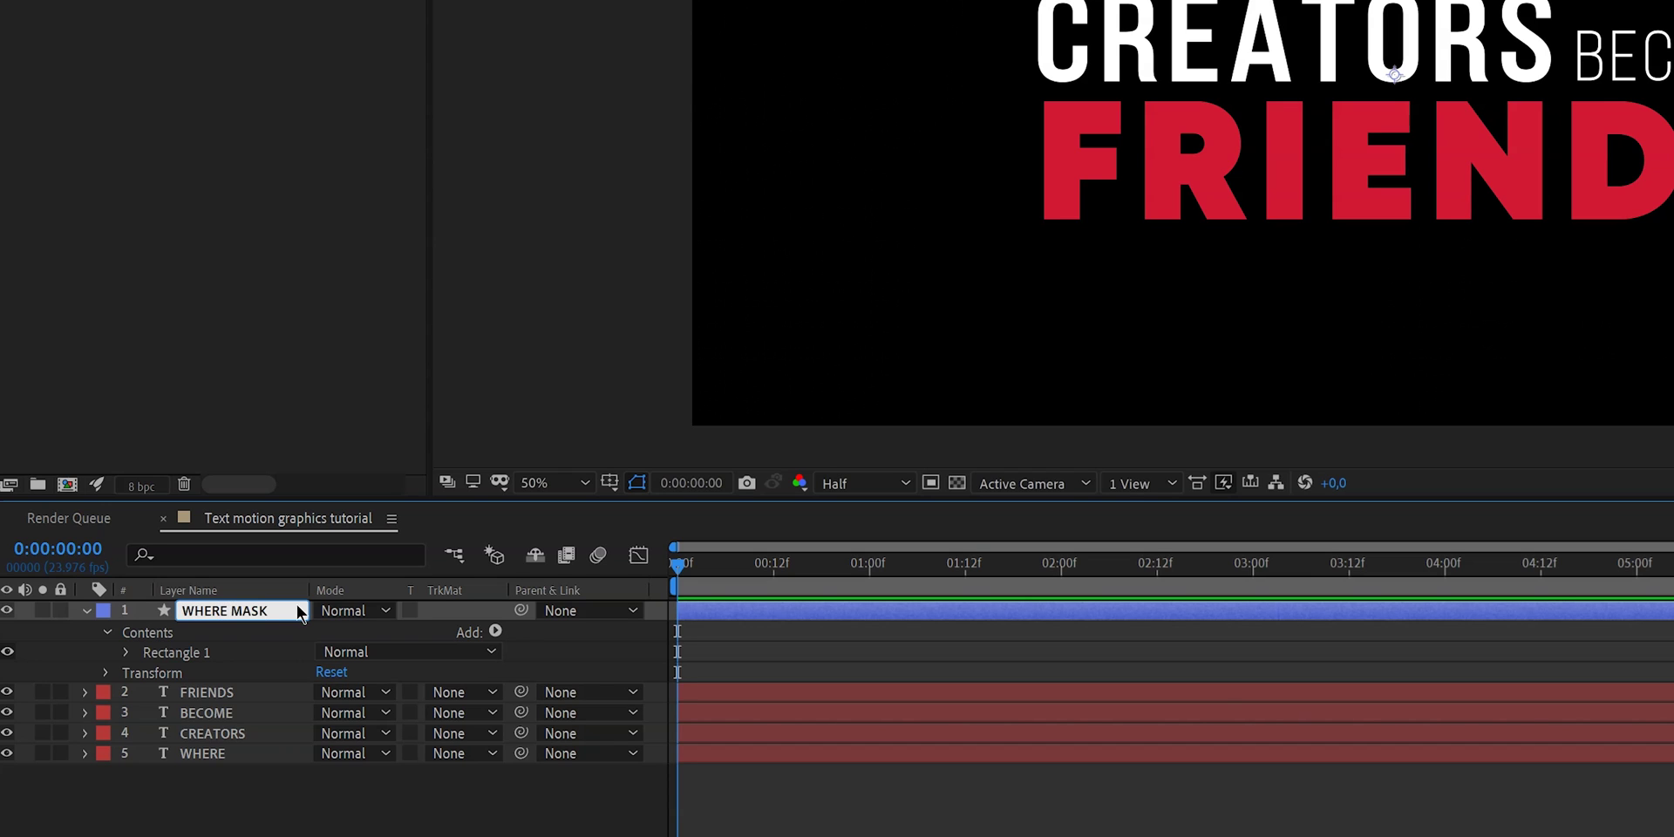
type("WHERE MASK")
key("Return")
left_click_drag(275, 653, 251, 745)
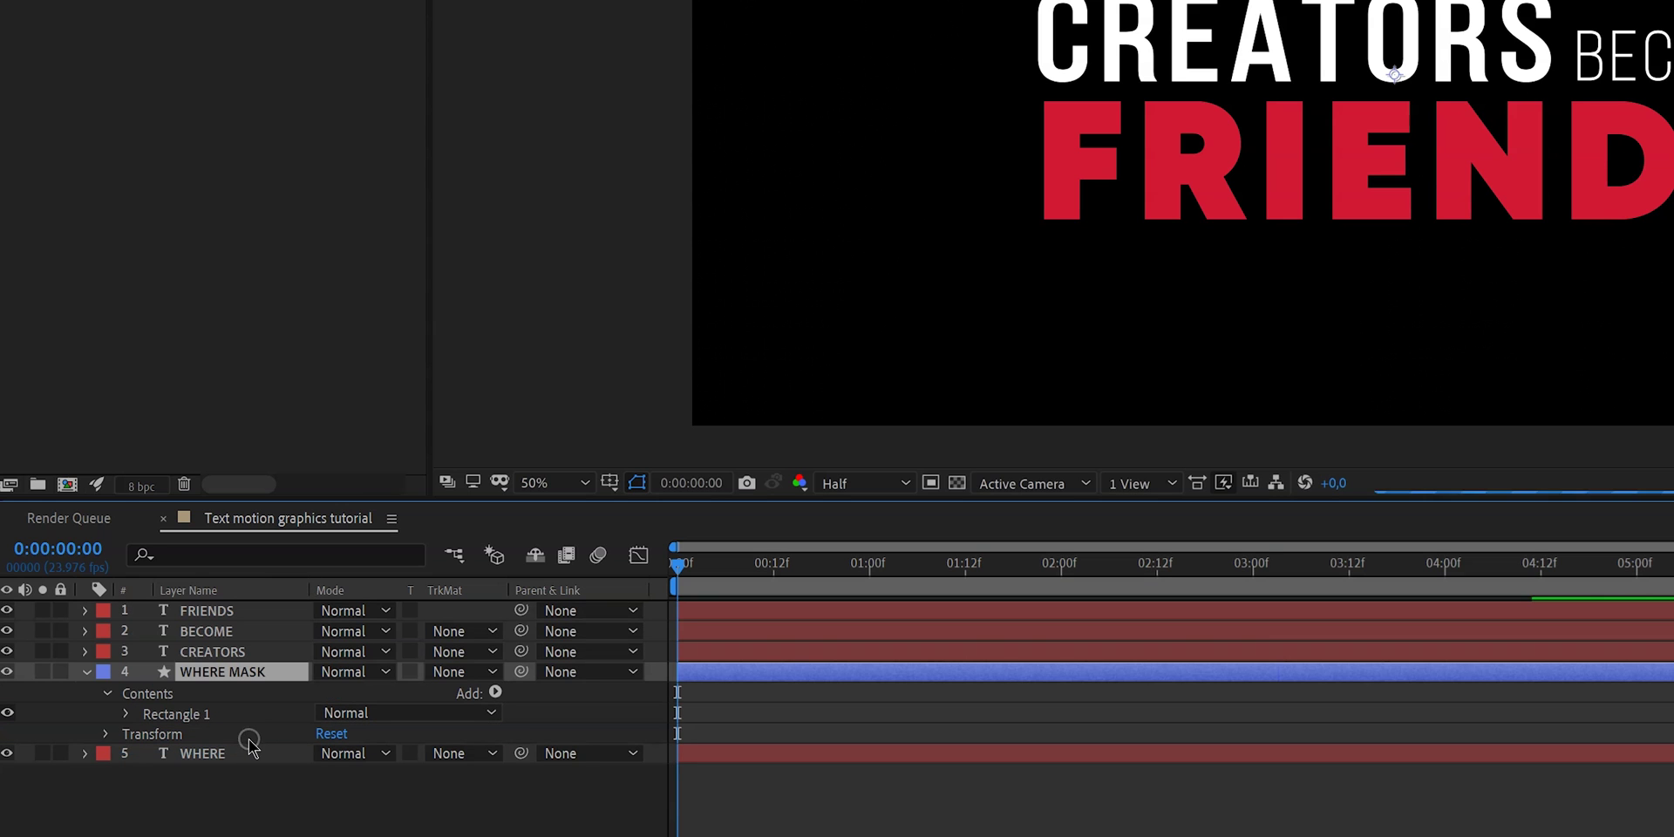
left_click(86, 671)
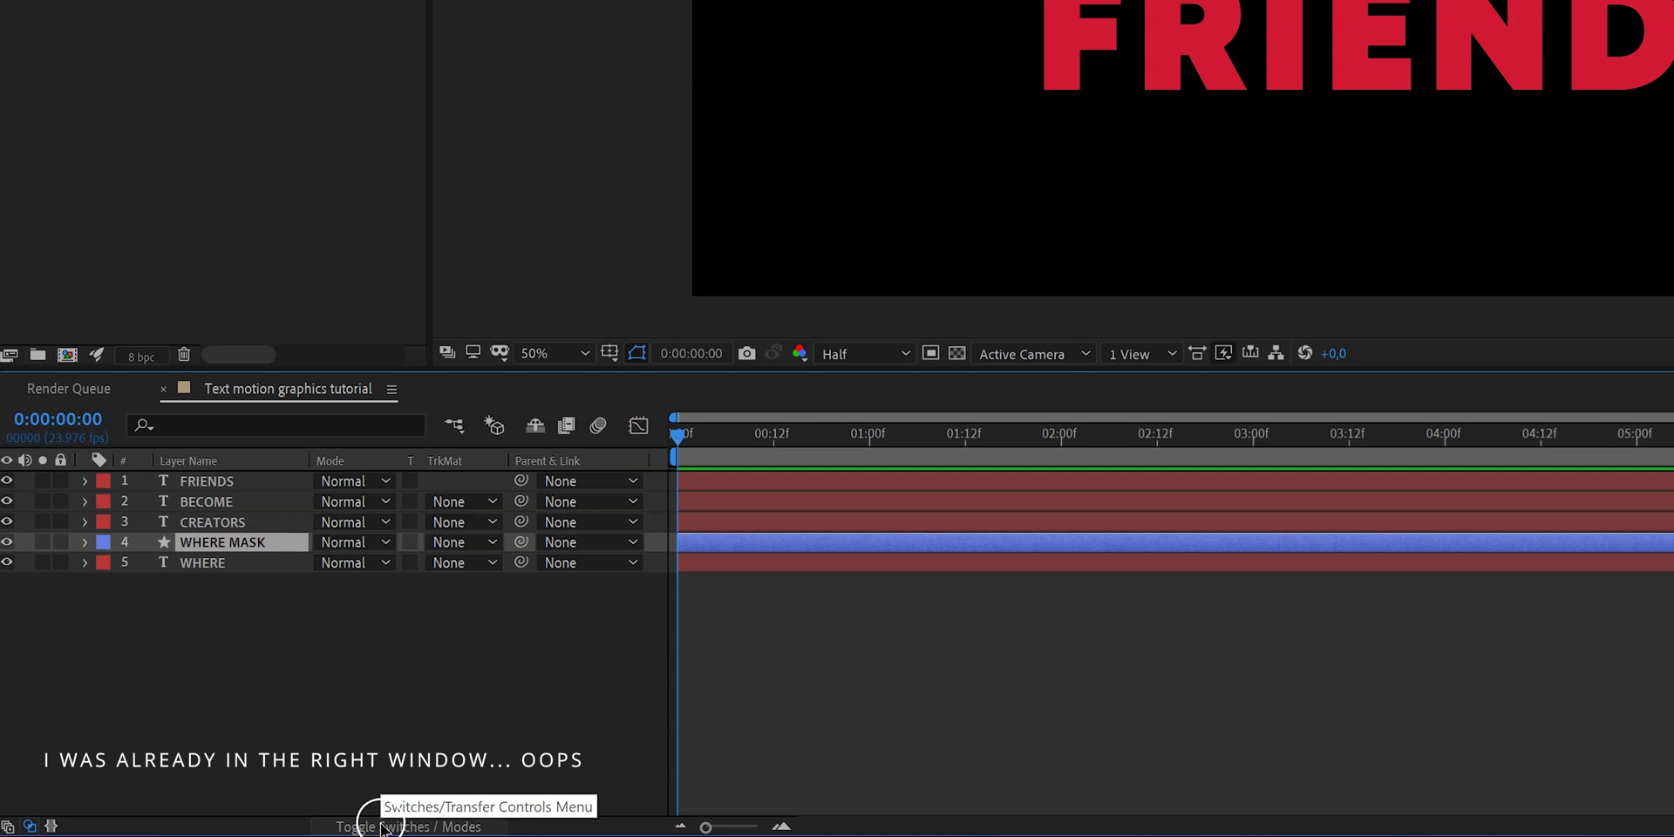
Set the WHERE text layer's track matte to Alpha Matte "WHERE MASK".
left_click(381, 826)
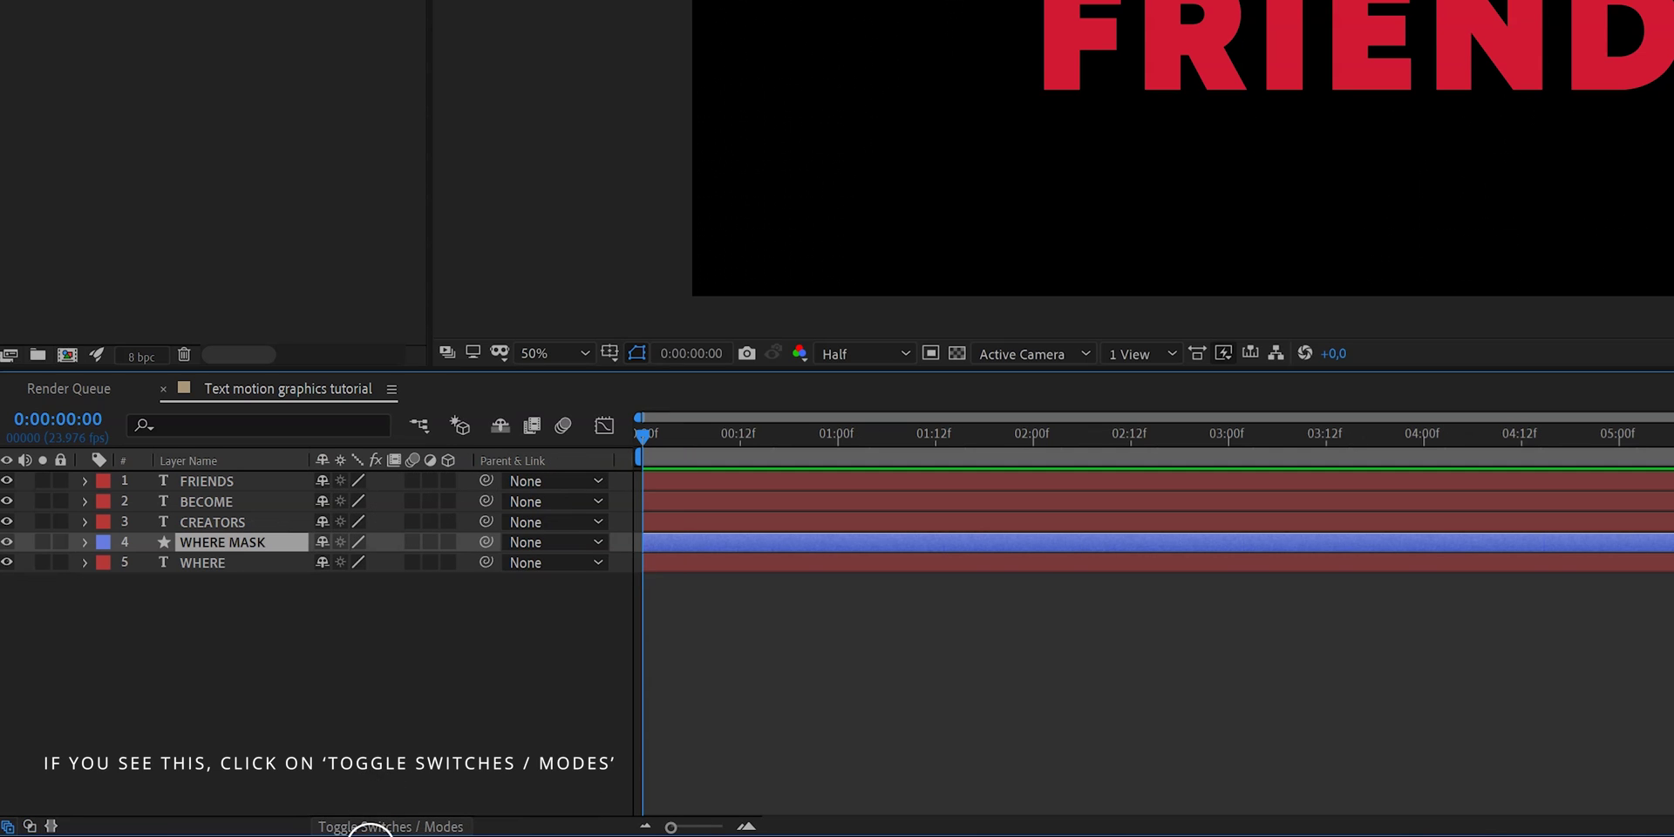
left_click(370, 826)
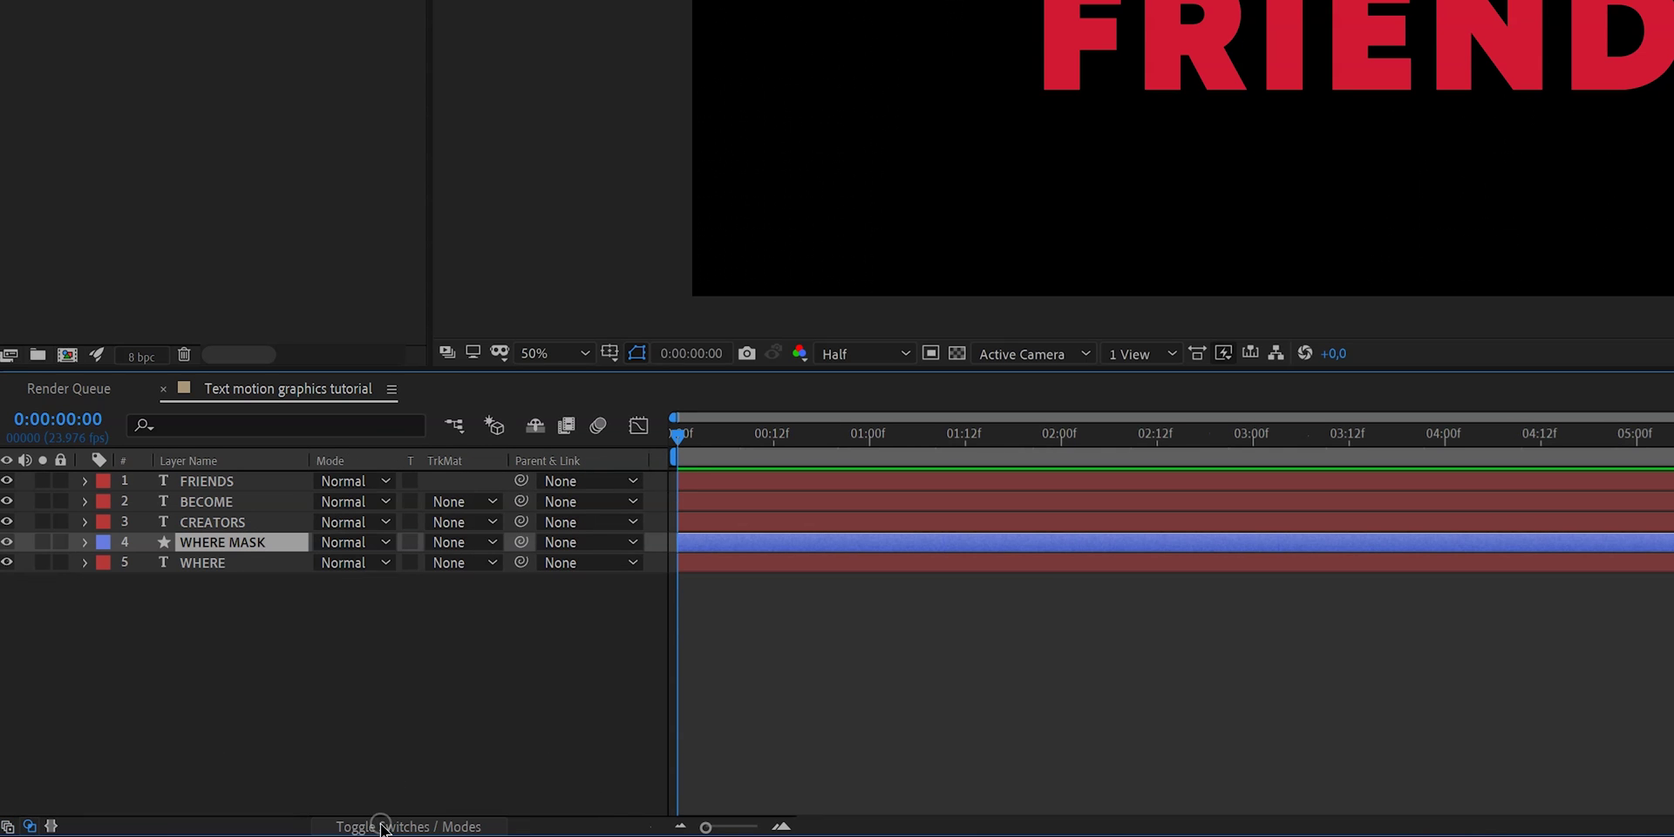
left_click(462, 563)
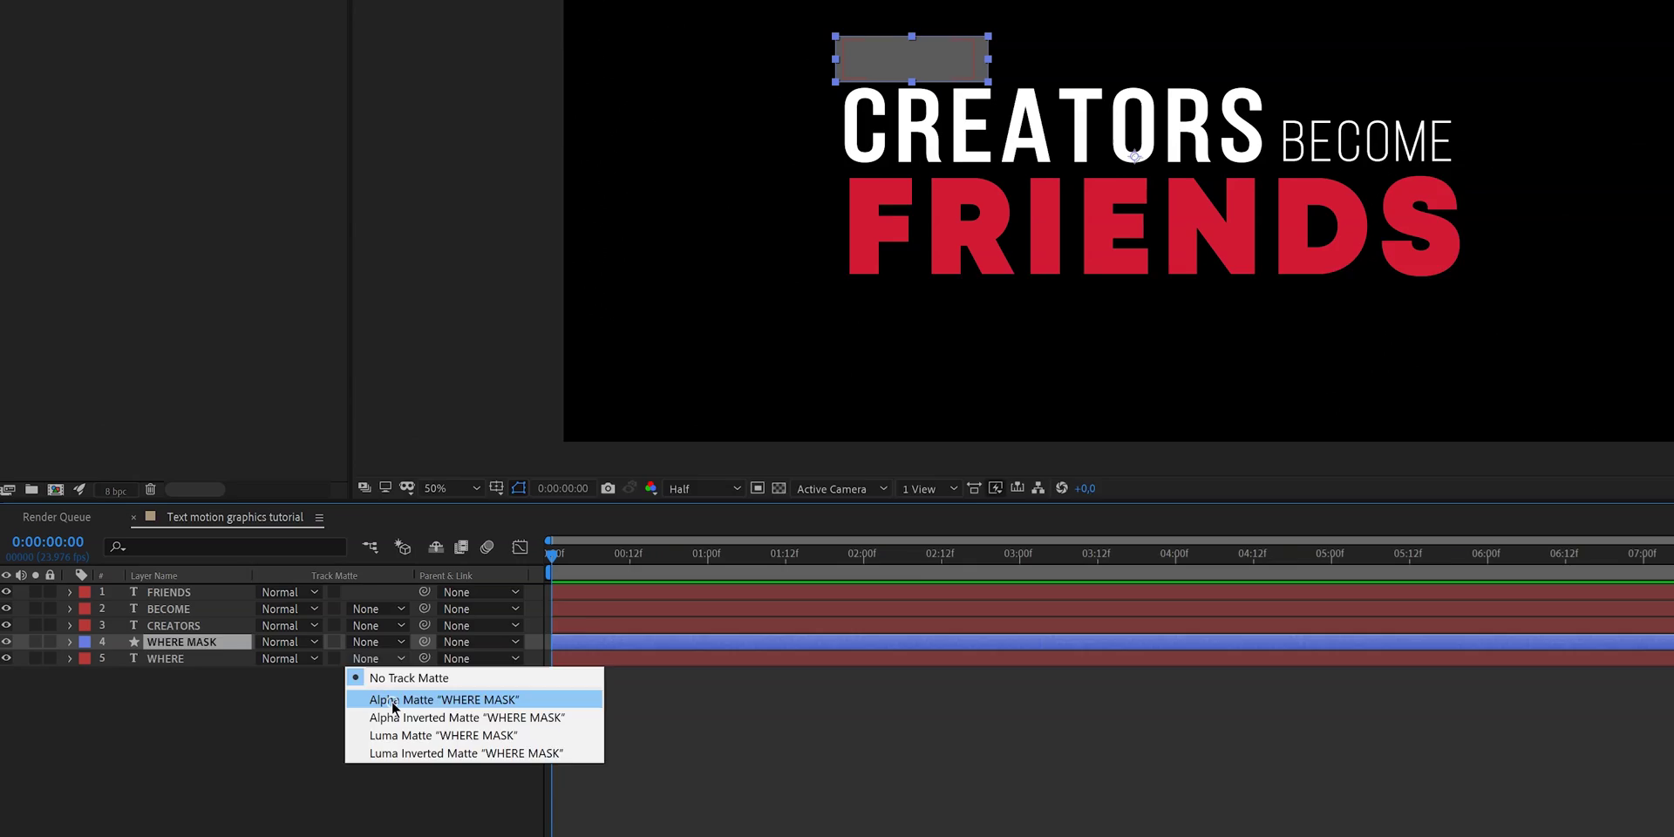
left_click(485, 613)
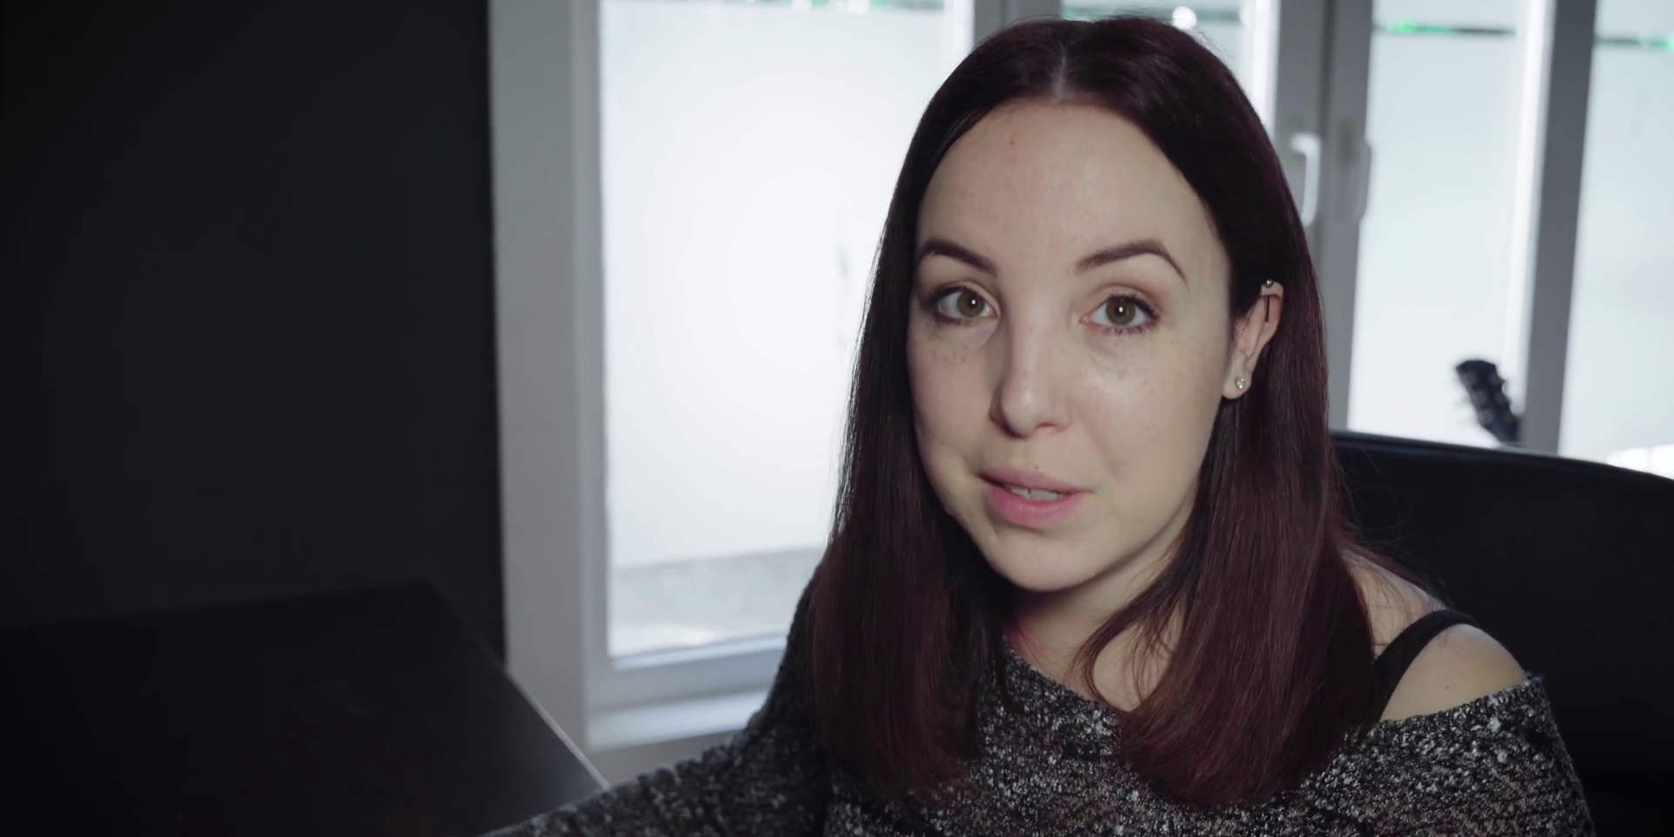
Keyframe the WHERE layer's position at 0:00:00:11, and at 0:00:00:00 set its horizontal position to 1569 so the word sits outside its matte.
left_click(150, 654)
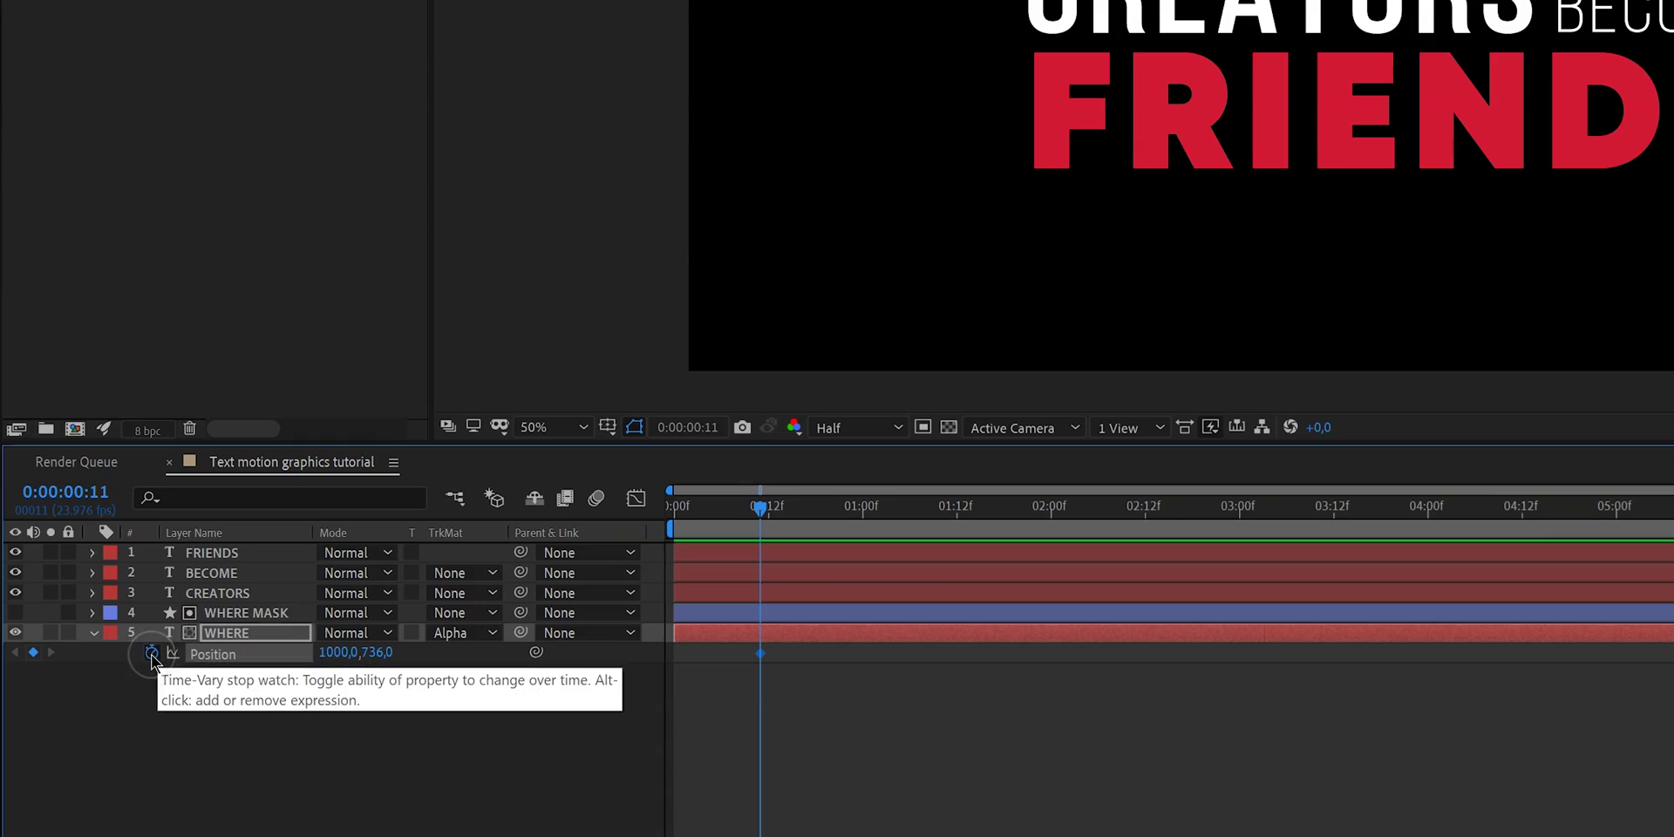
left_click_drag(760, 504, 639, 526)
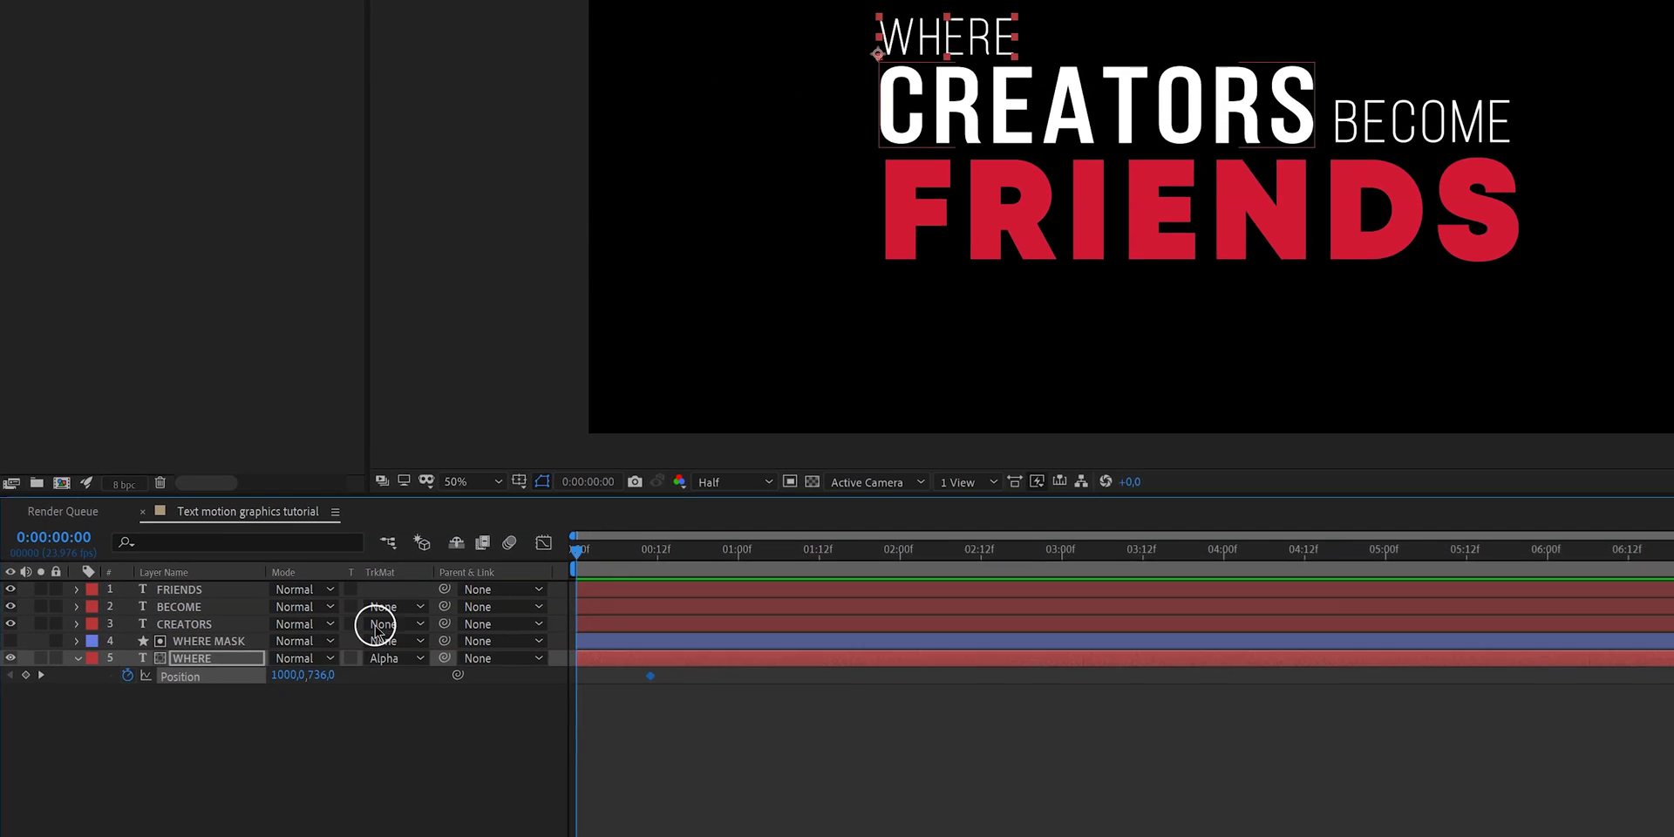
left_click_drag(748, 165, 776, 161)
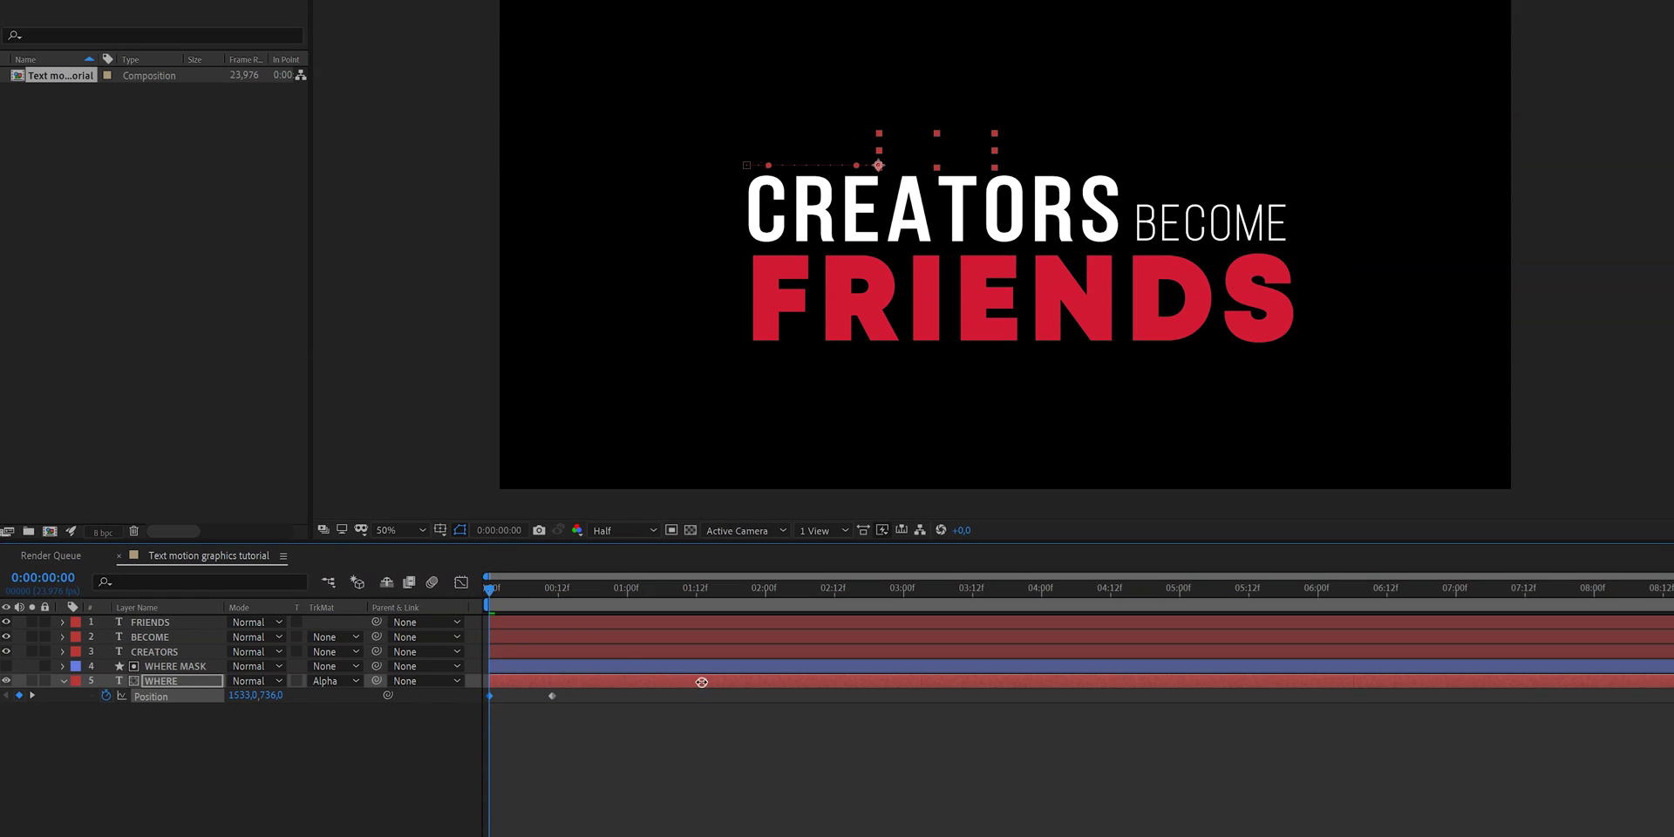
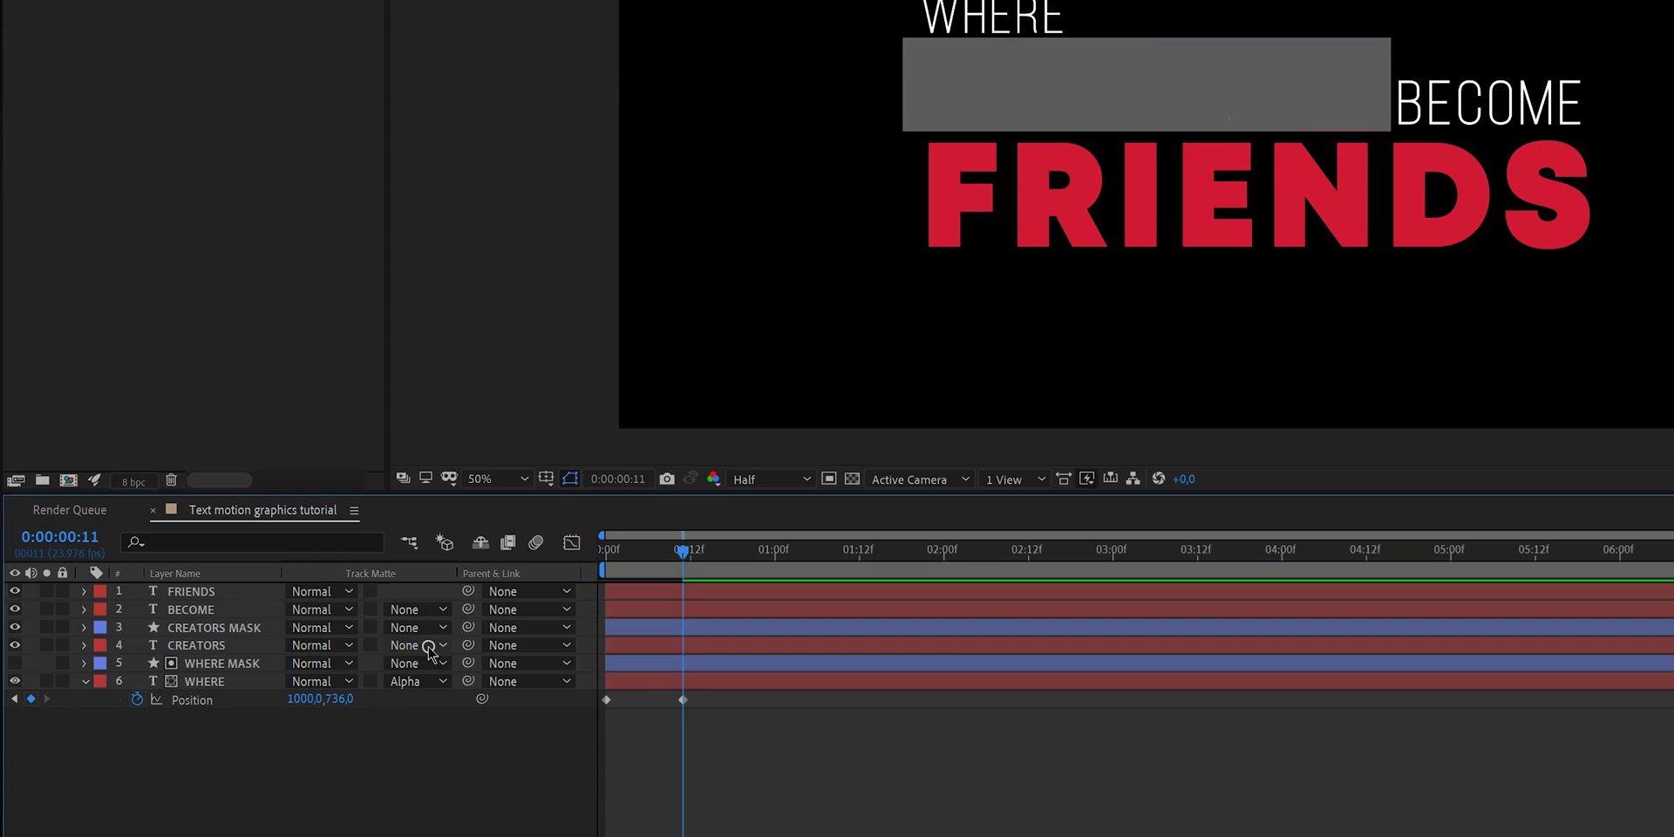
Matte the CREATORS layer with CREATORS MASK and keyframe its vertical position from 1467 at 0:00:00:11 to 1038 at 0:00:01:00.
left_click(449, 687)
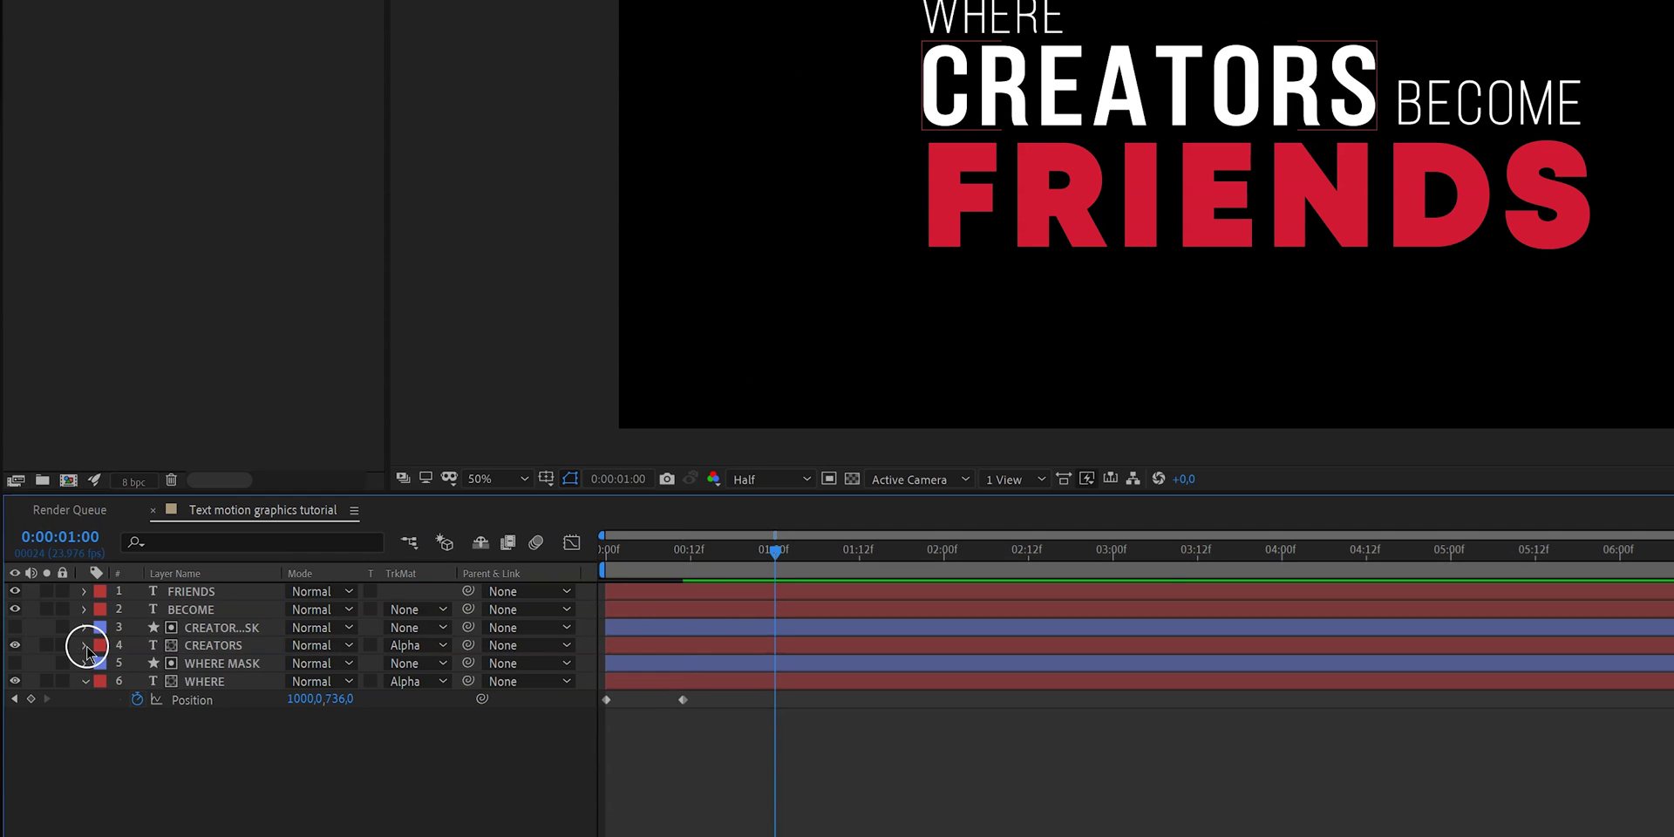
left_click(180, 646)
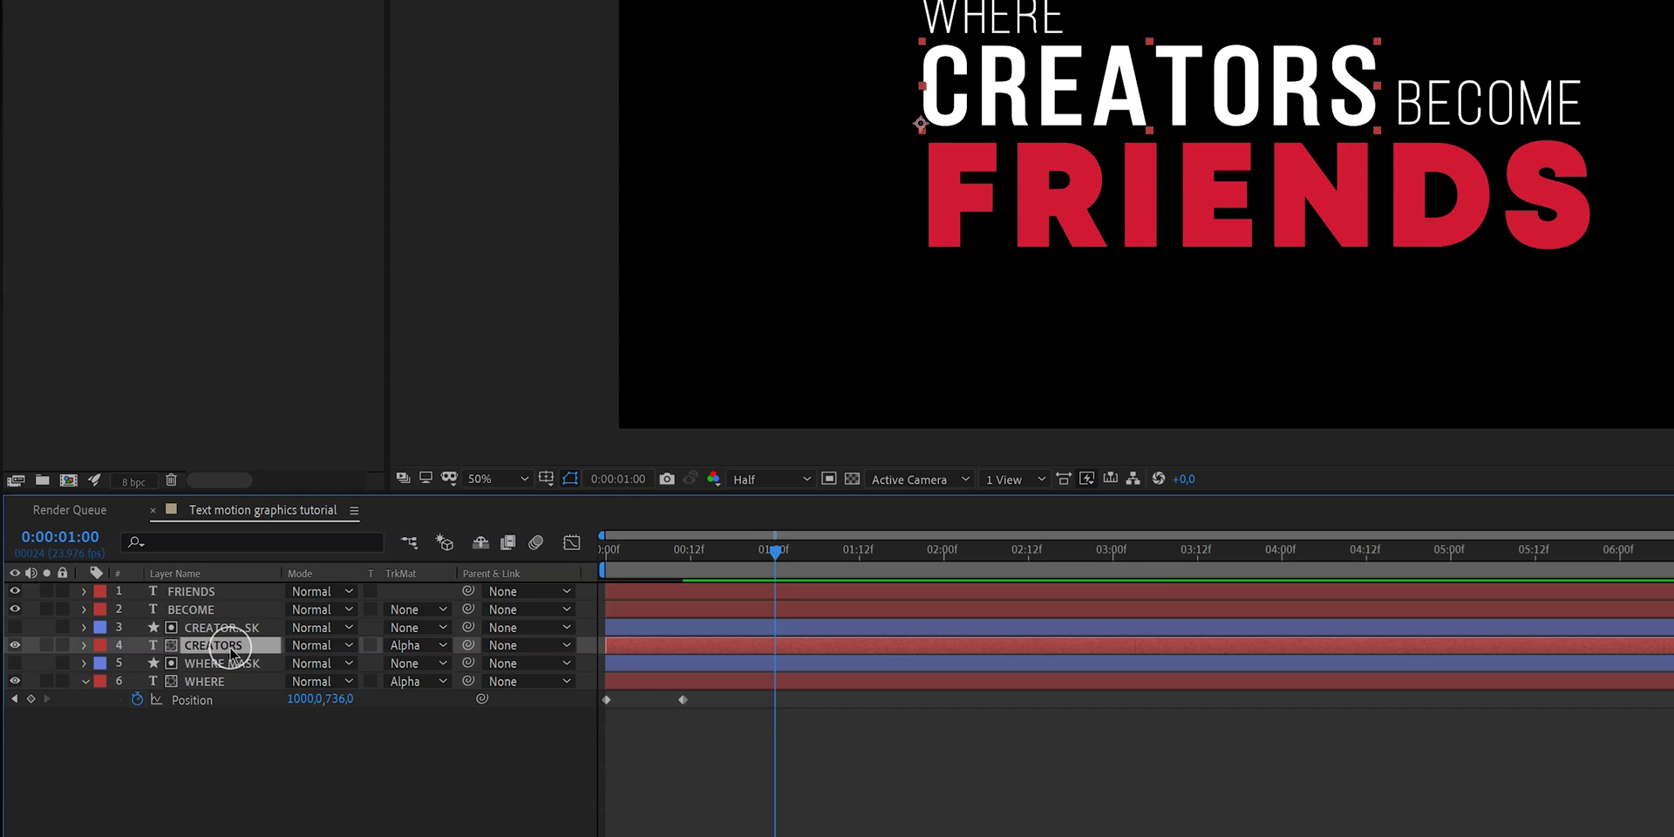
key("p")
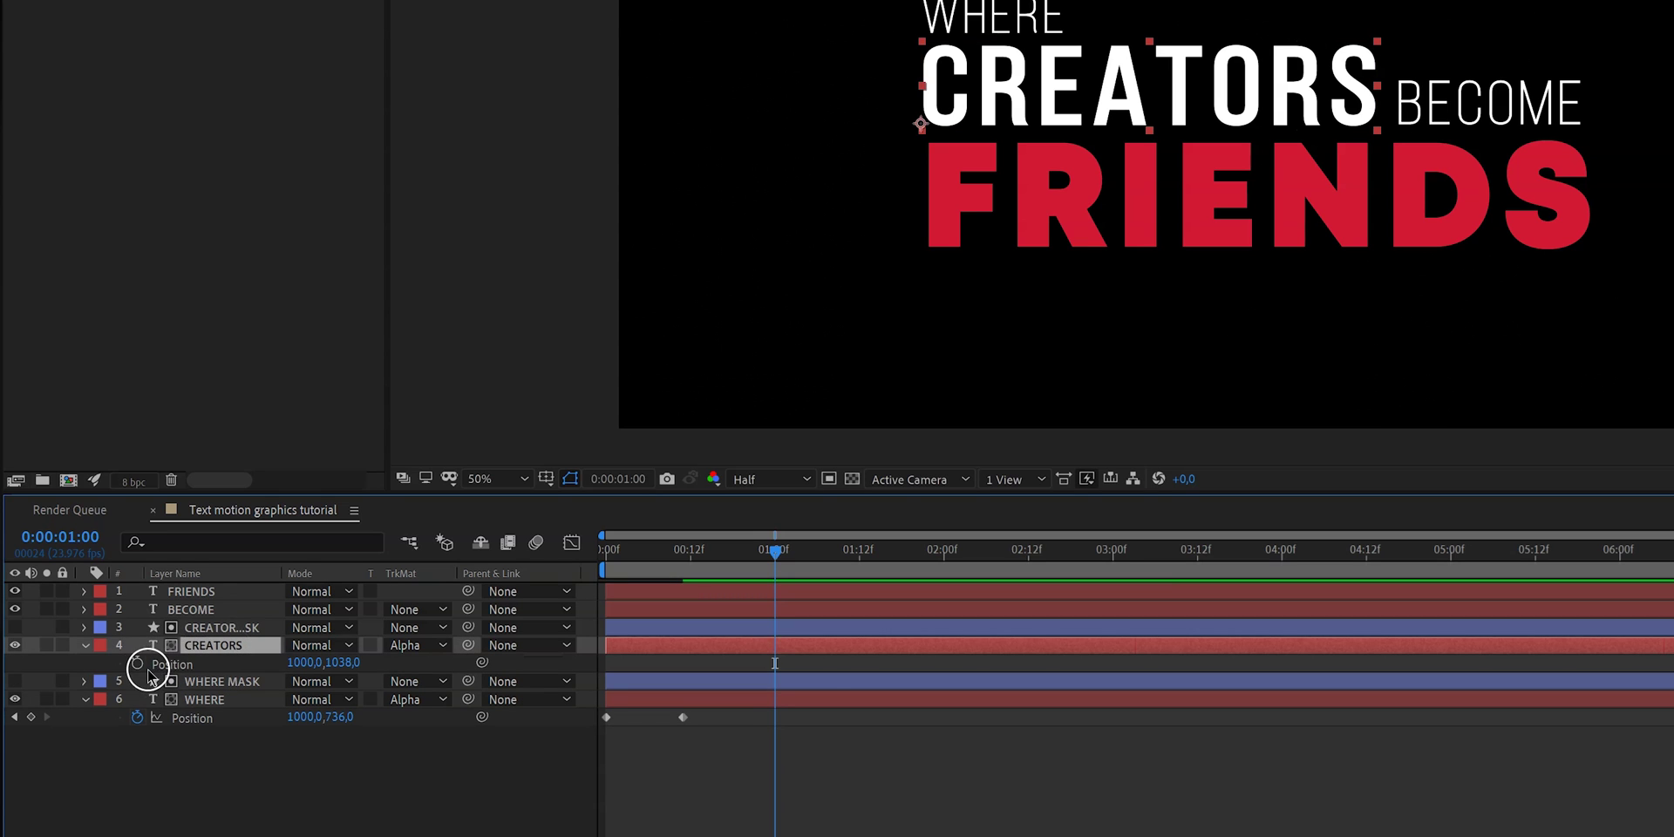
left_click_drag(760, 558, 758, 552)
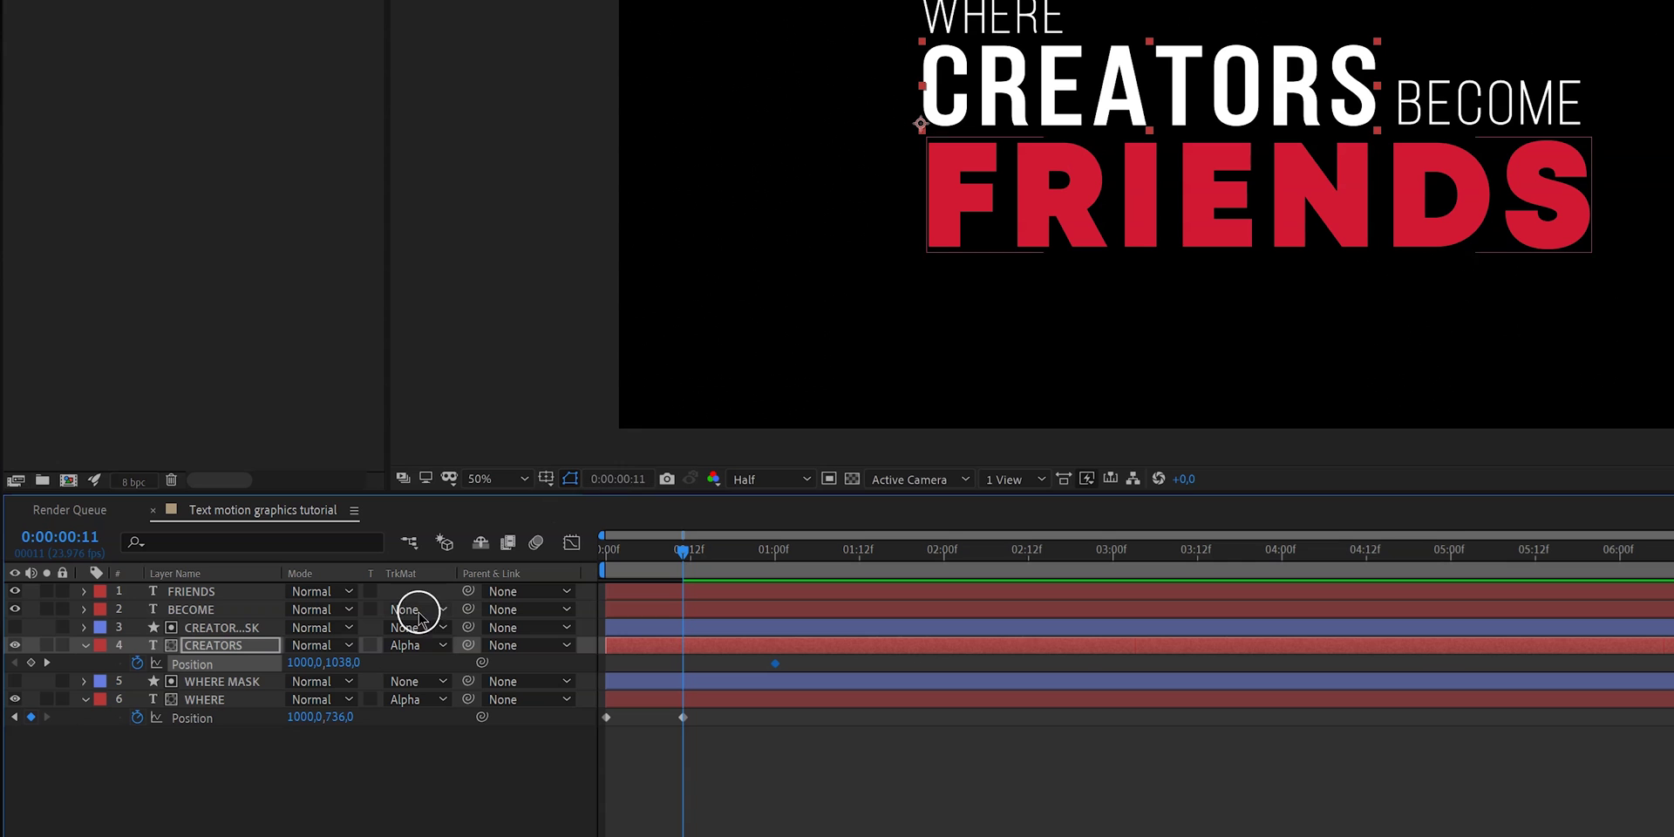
left_click_drag(359, 660, 642, 649)
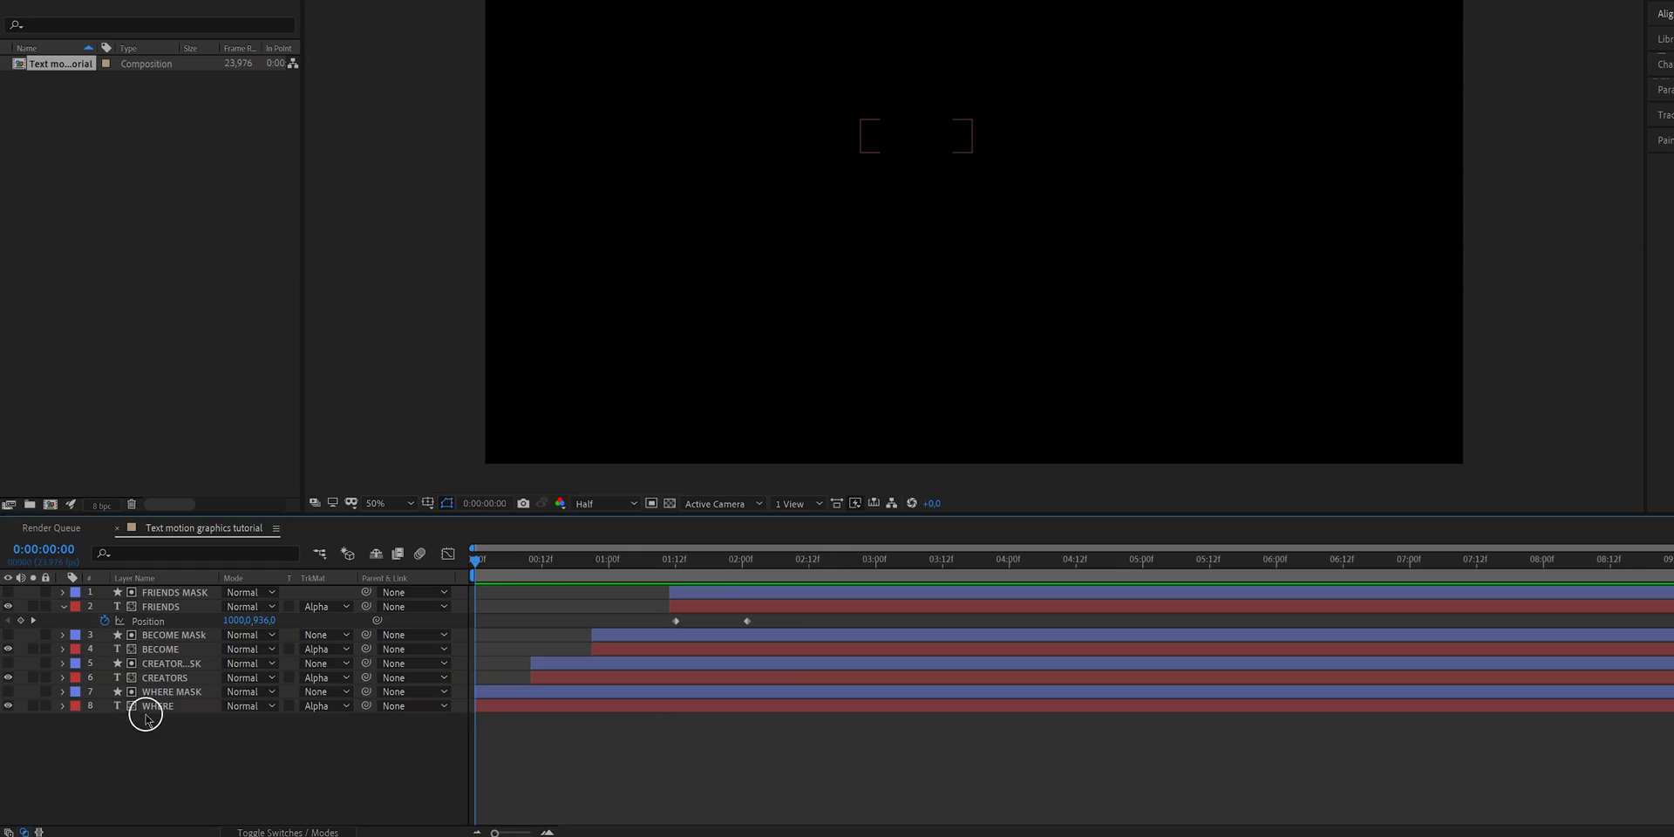
Reveal the WHERE layer's position keyframes and apply Easy Ease to both of them.
left_click(152, 707)
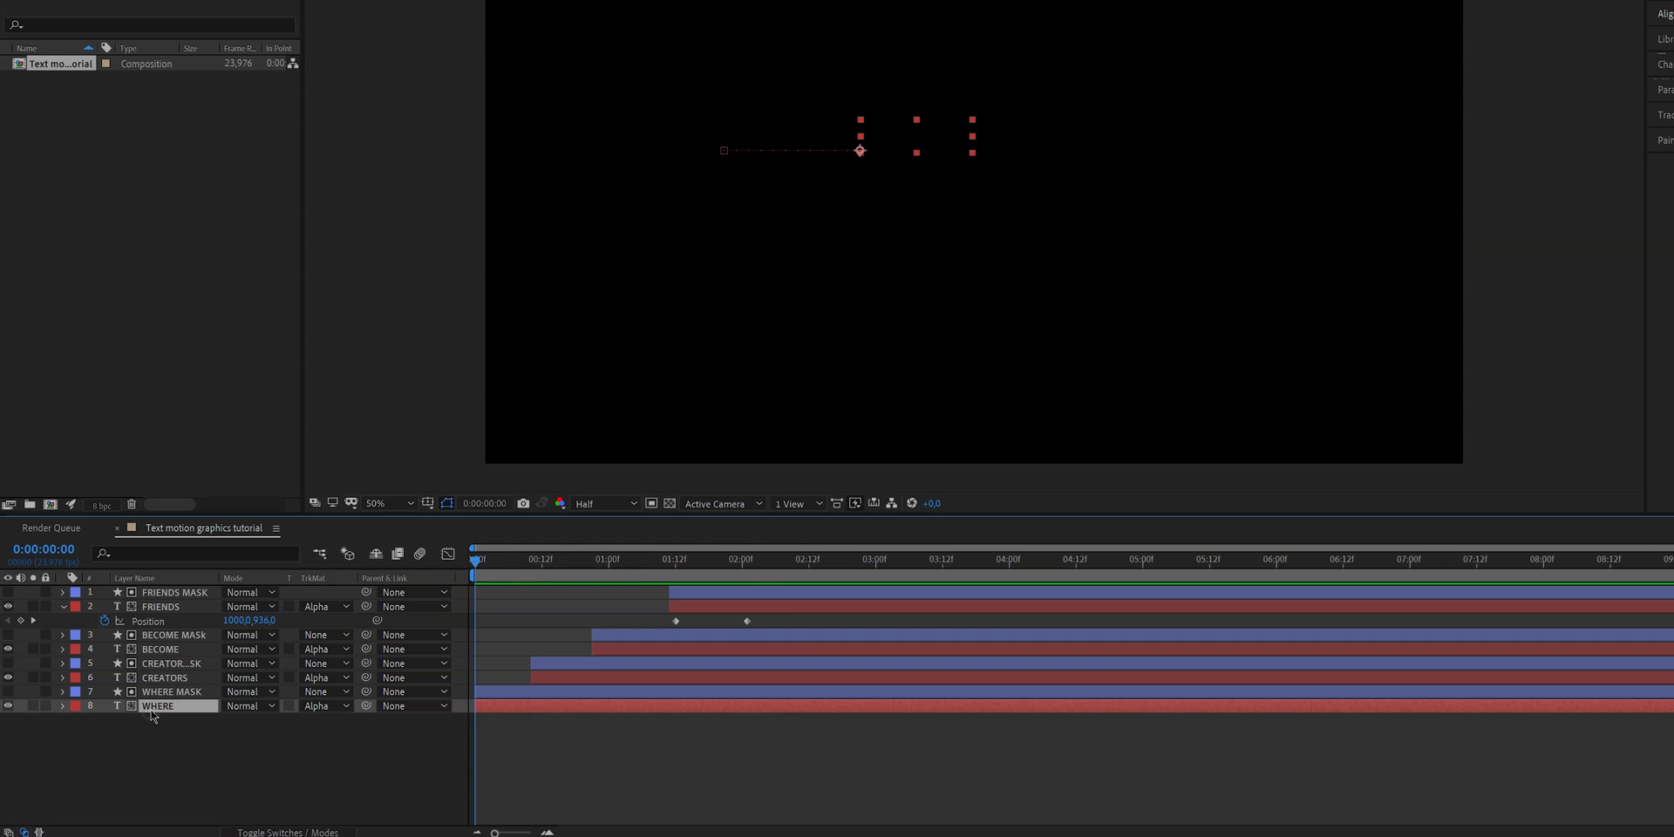
key("u")
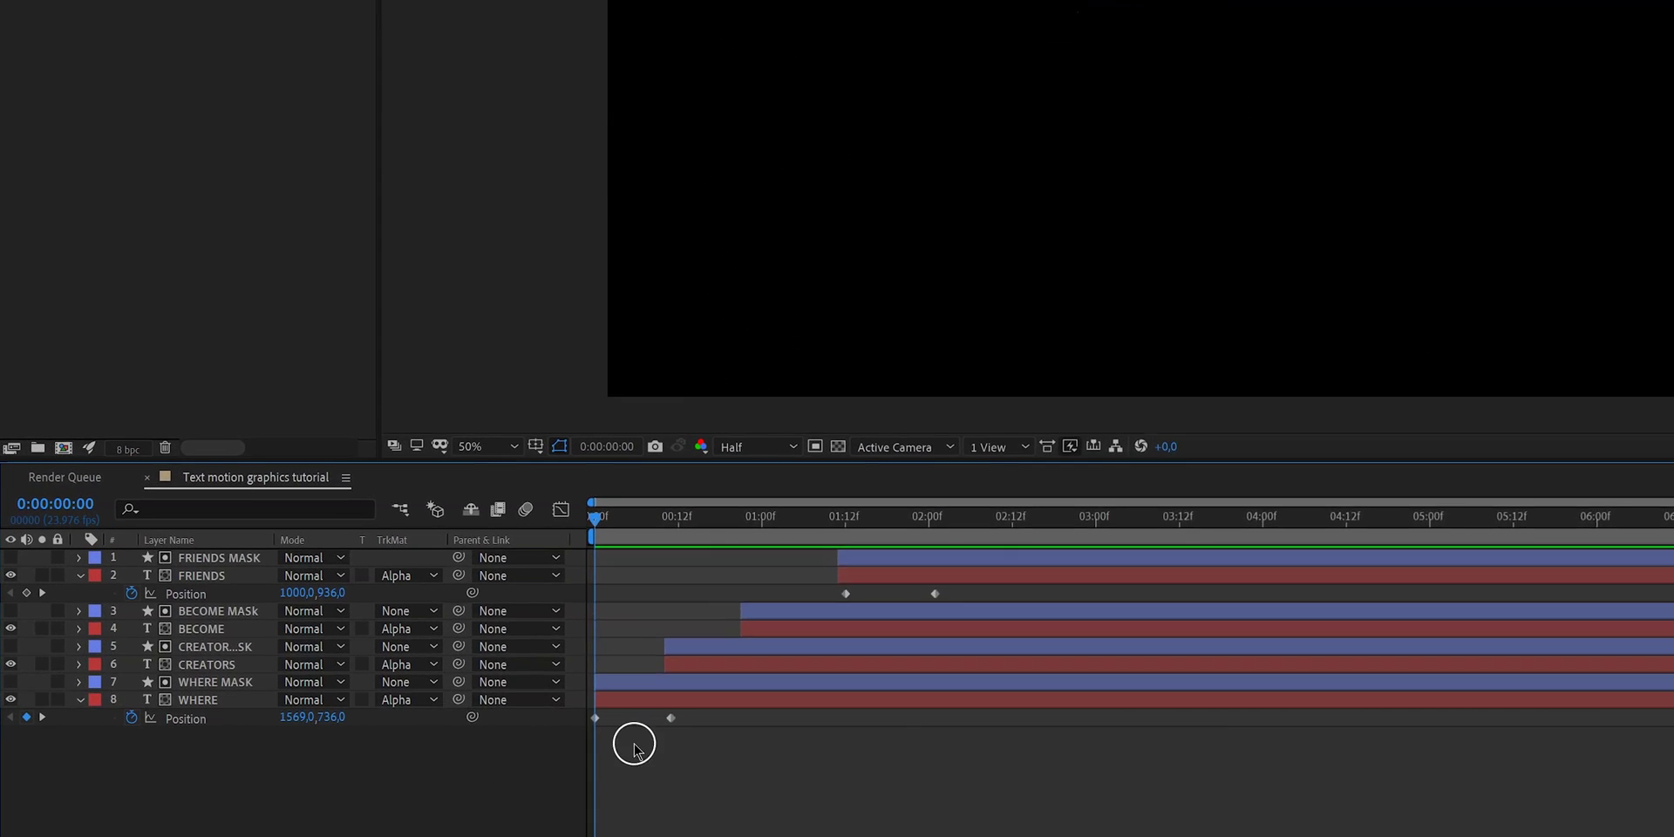
left_click(719, 718)
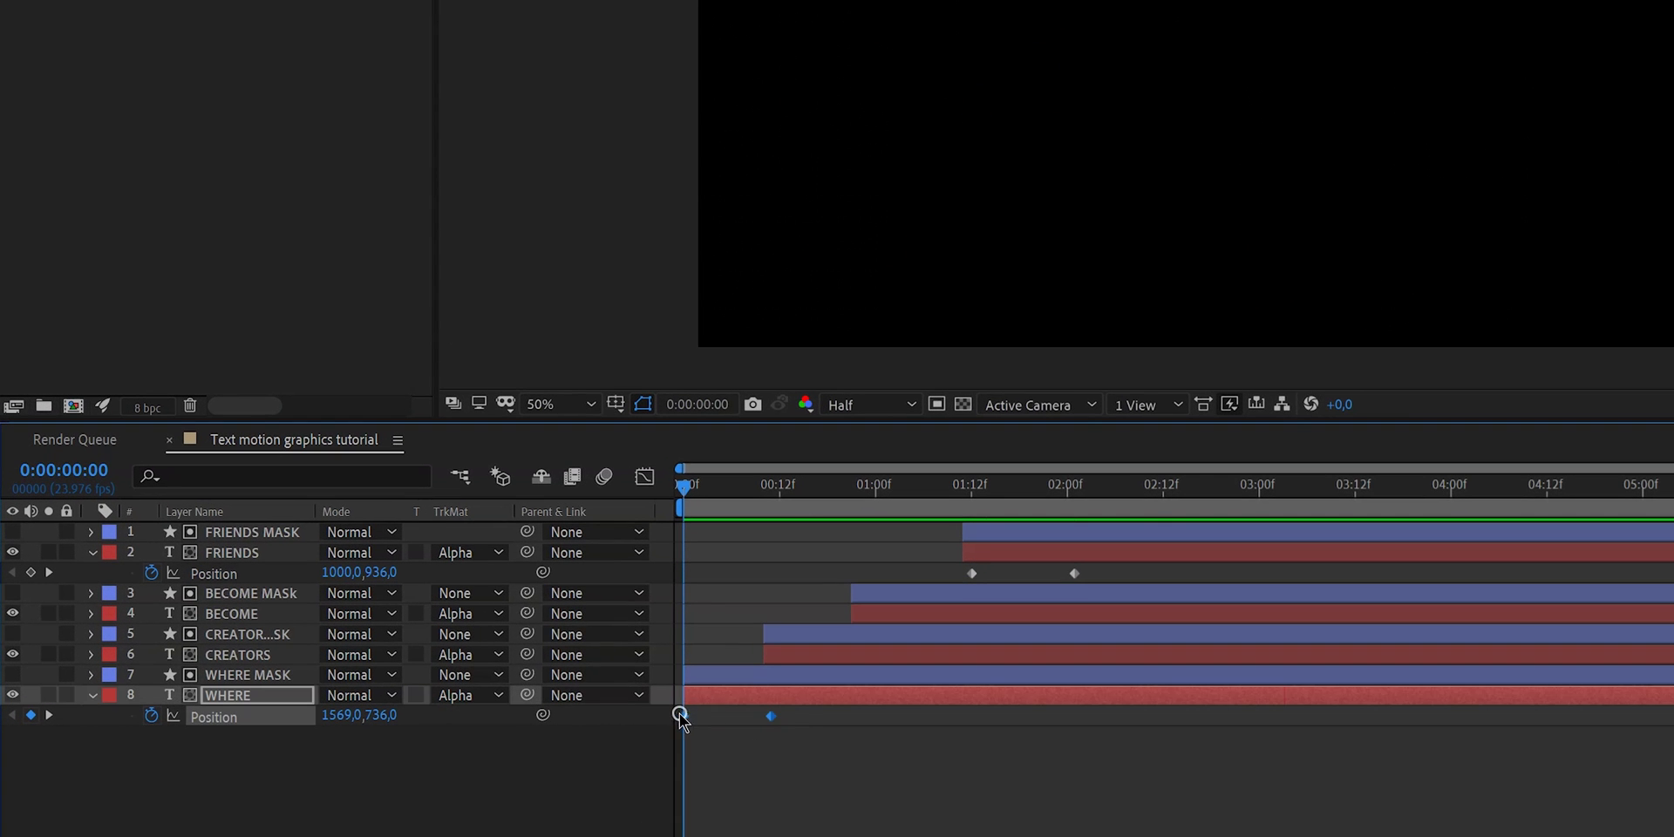
right_click(767, 717)
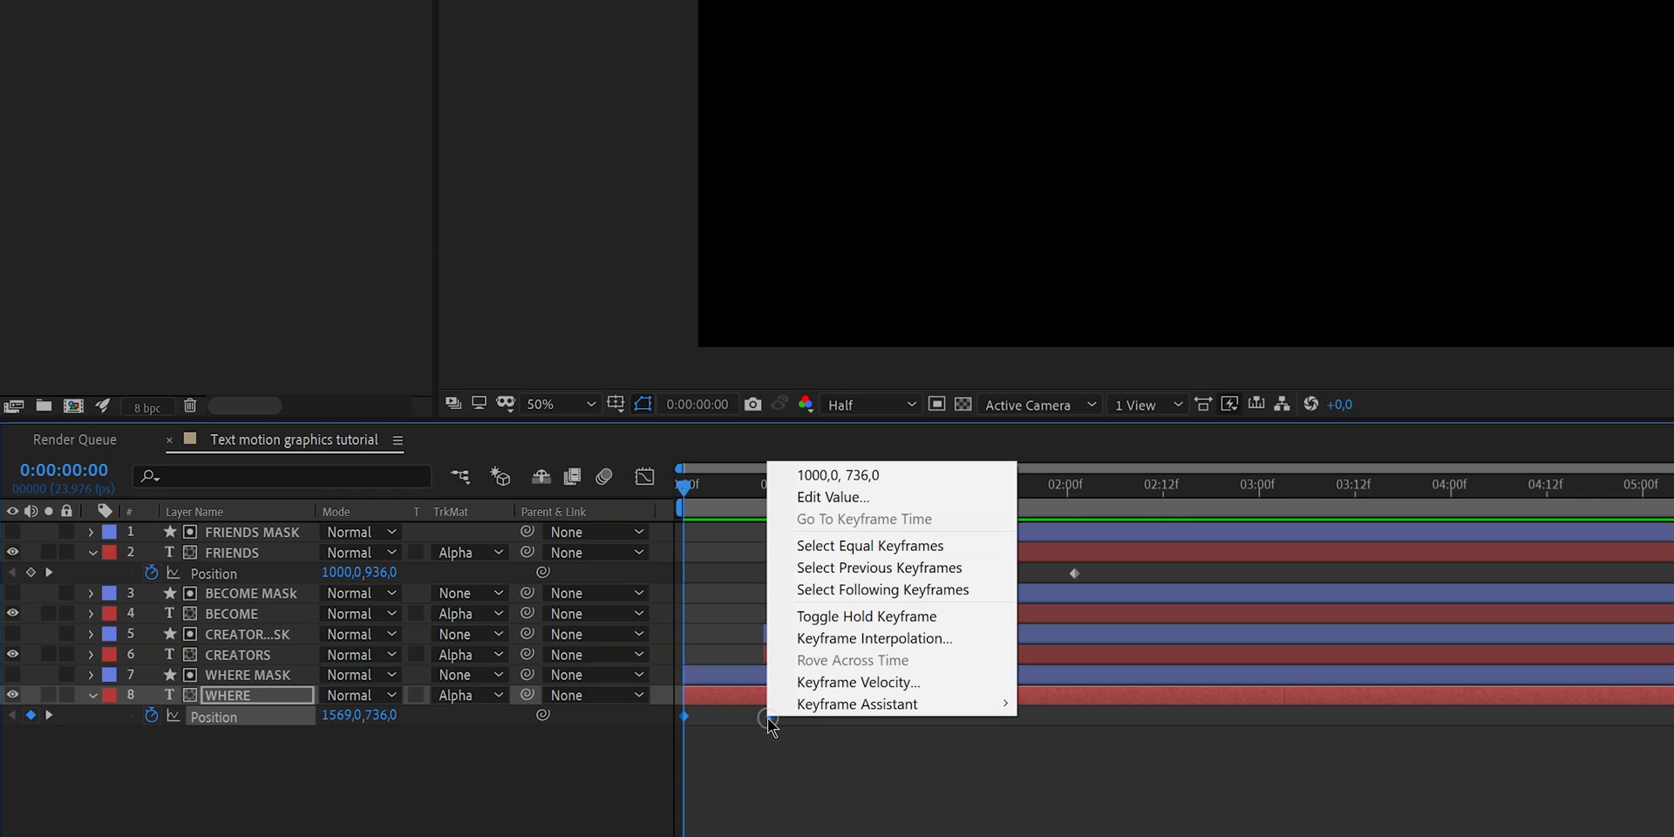
left_click(828, 704)
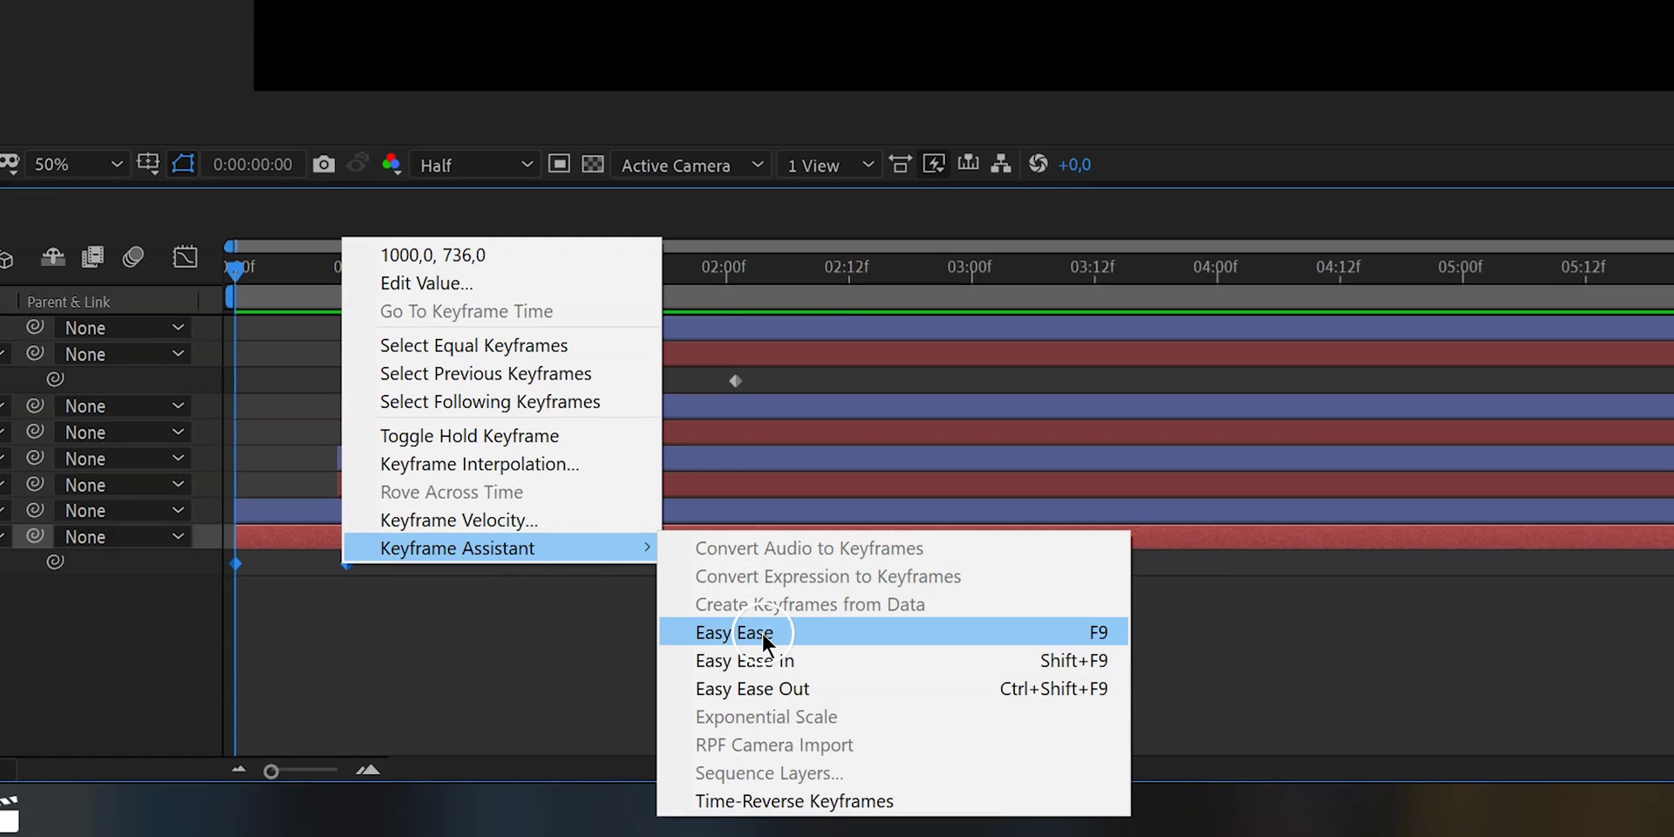
left_click(761, 630)
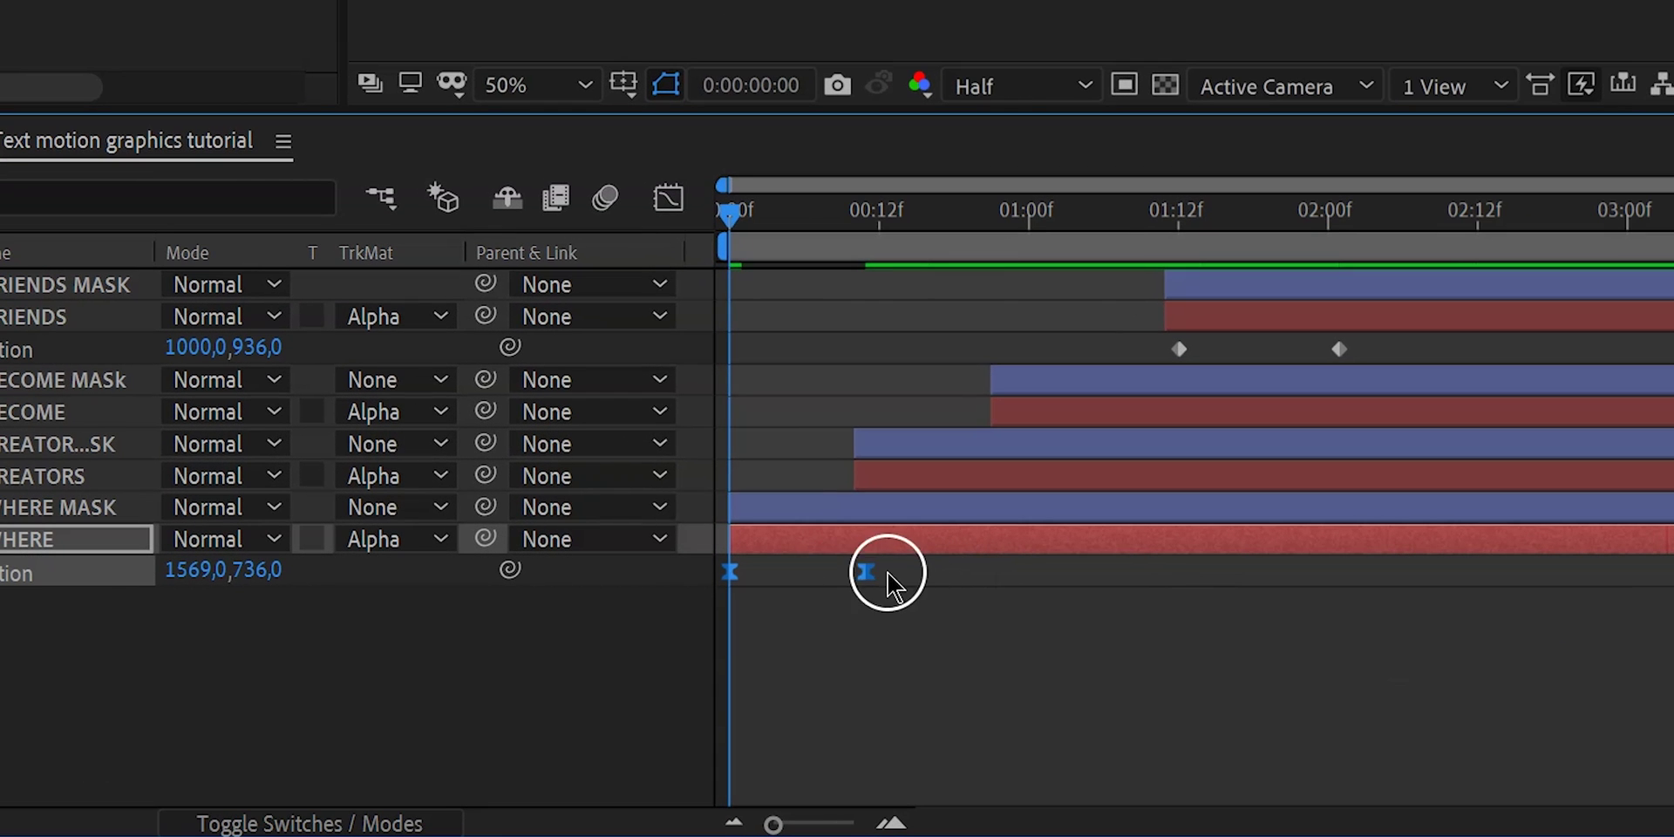
In the WHERE position's speed graph, extend the end keyframe's handle to about halfway back so the speed peaks early, and close the graph.
left_click_drag(772, 824, 847, 826)
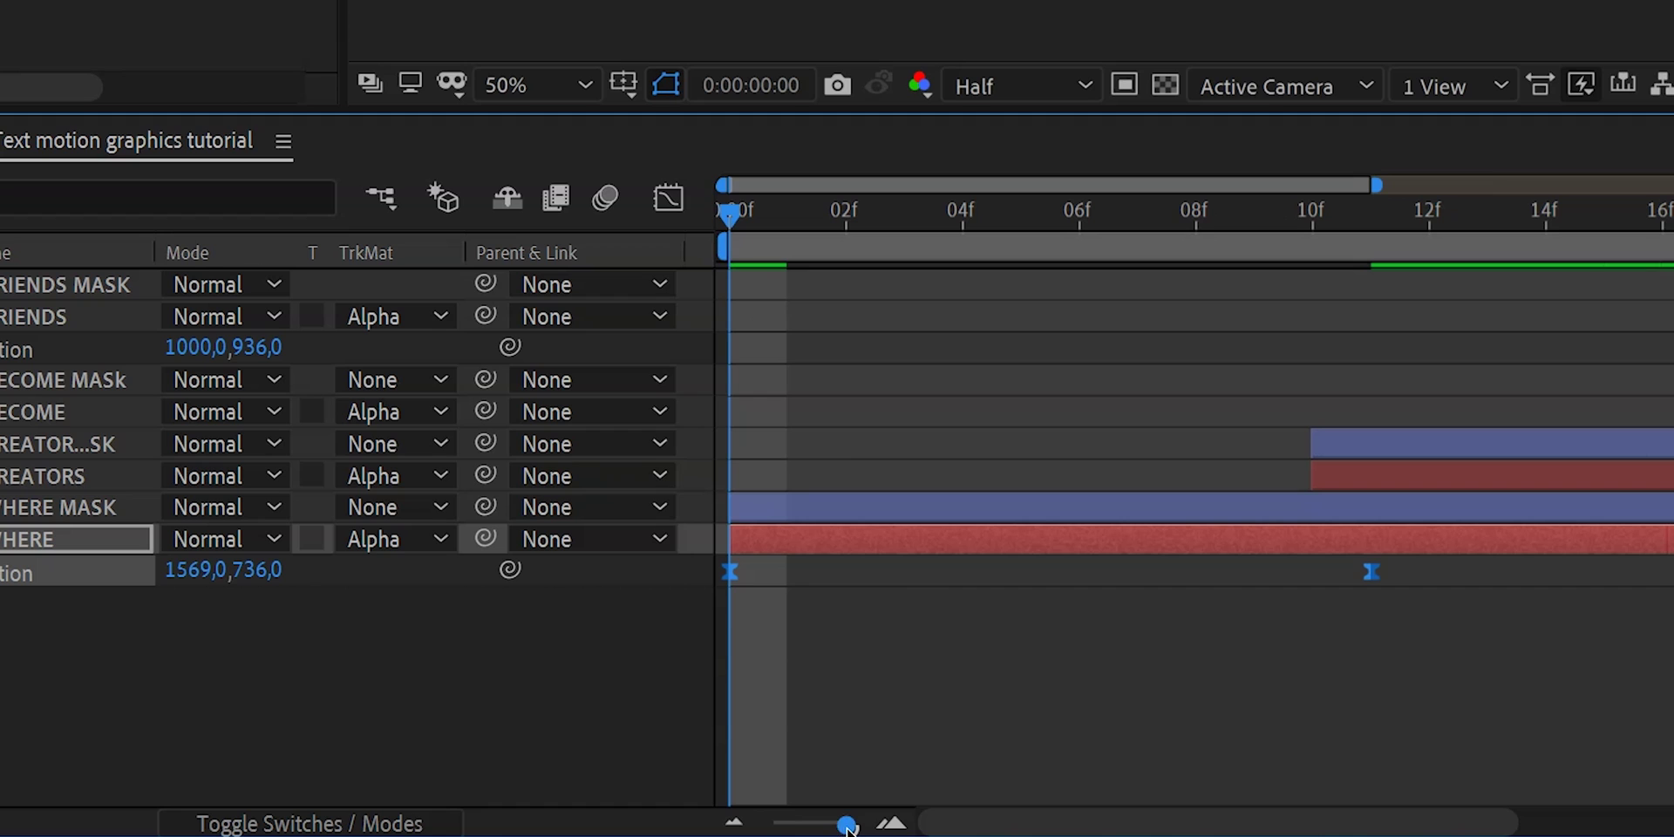
left_click(669, 199)
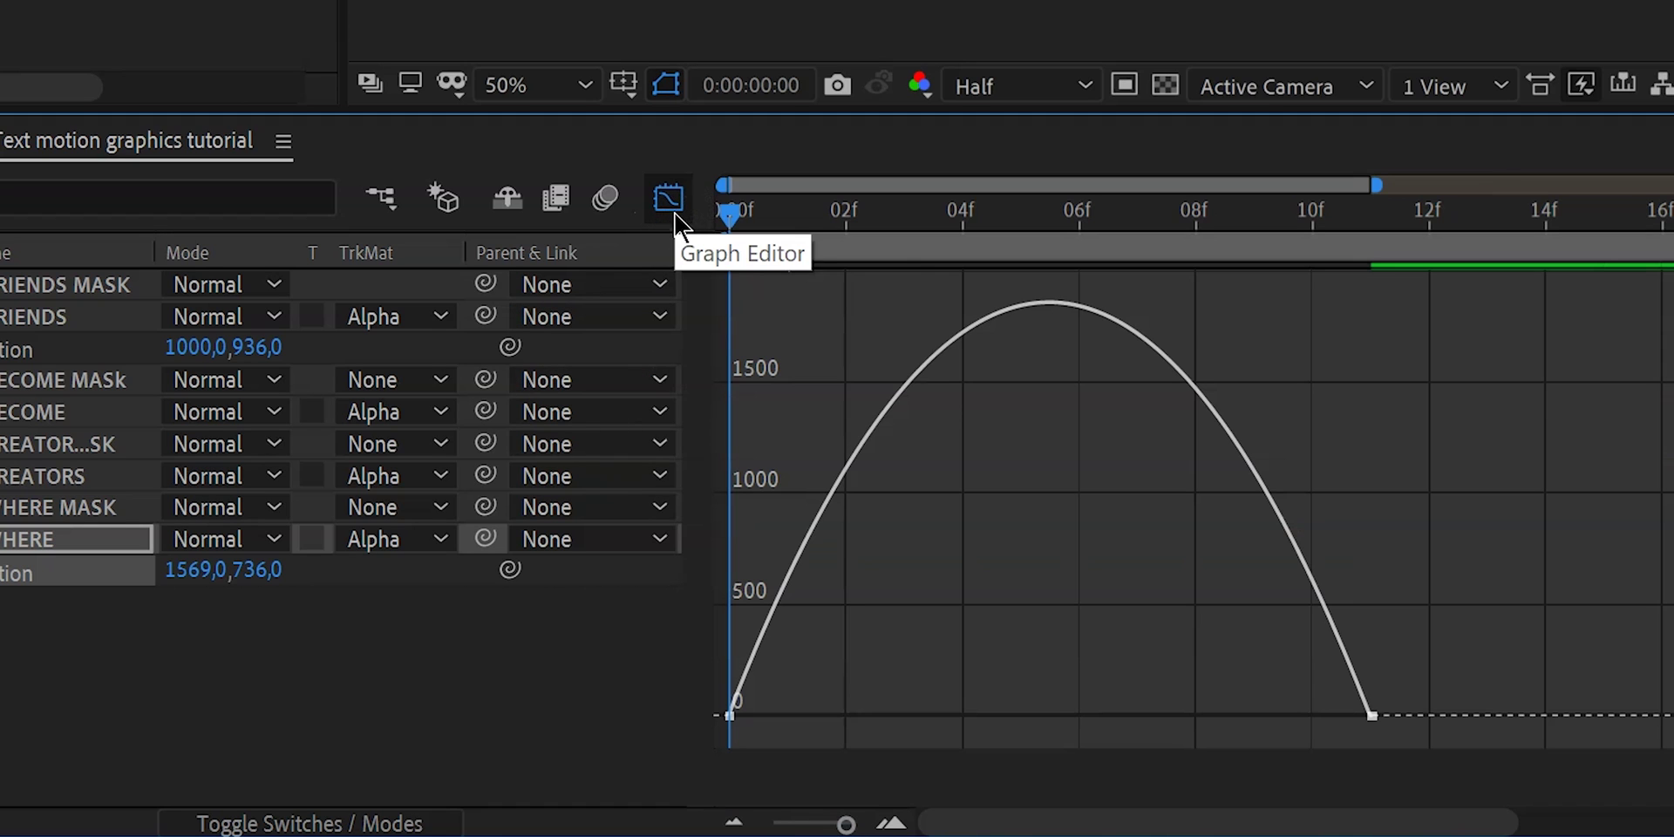
left_click(768, 600)
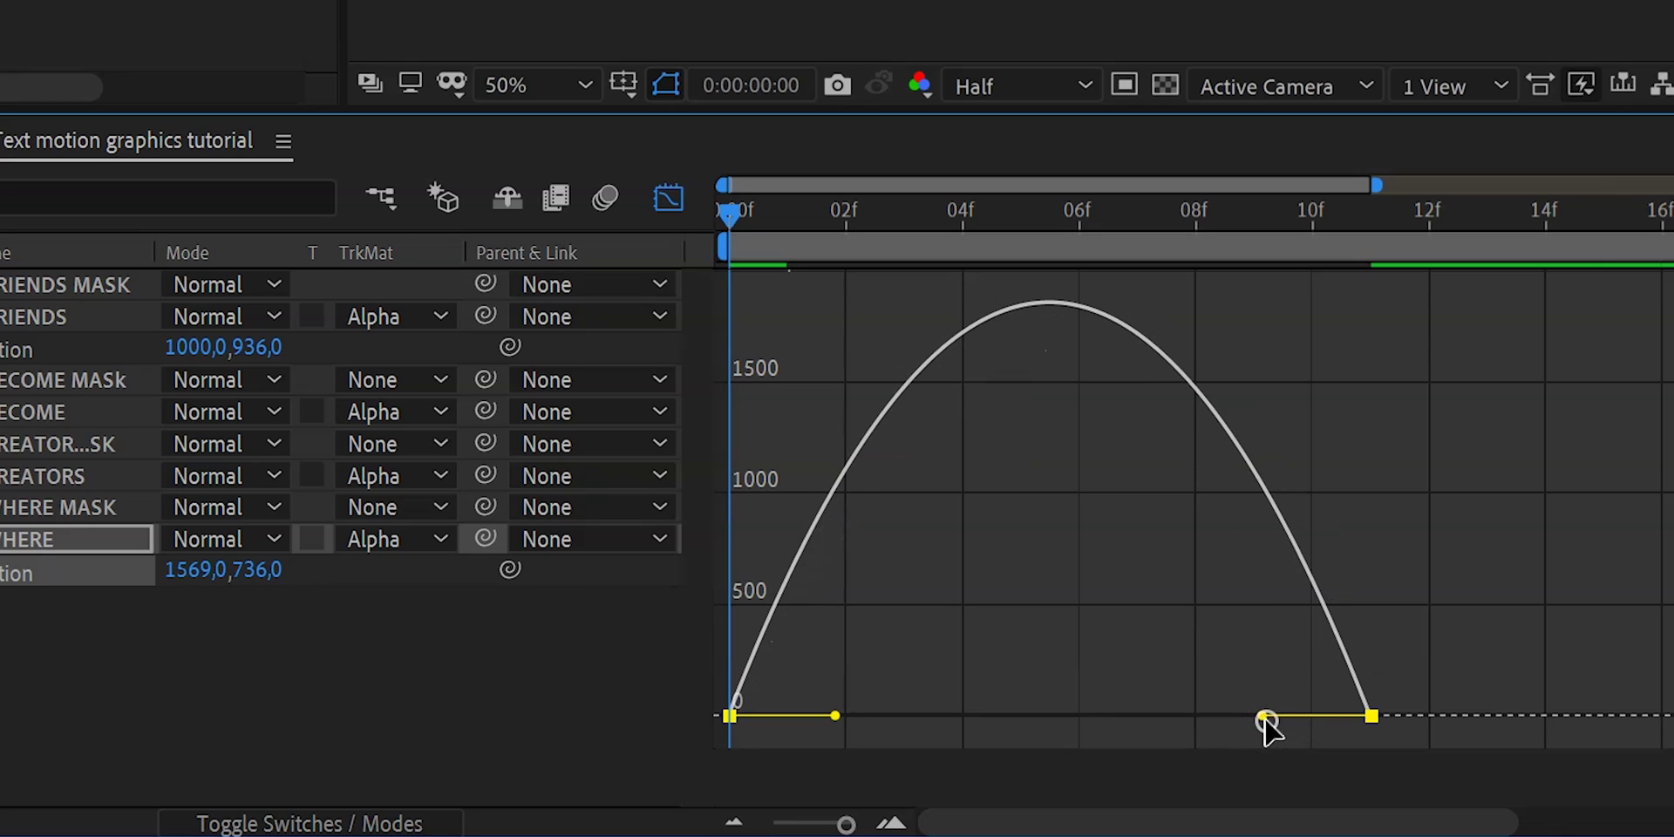
left_click_drag(1265, 720, 979, 711)
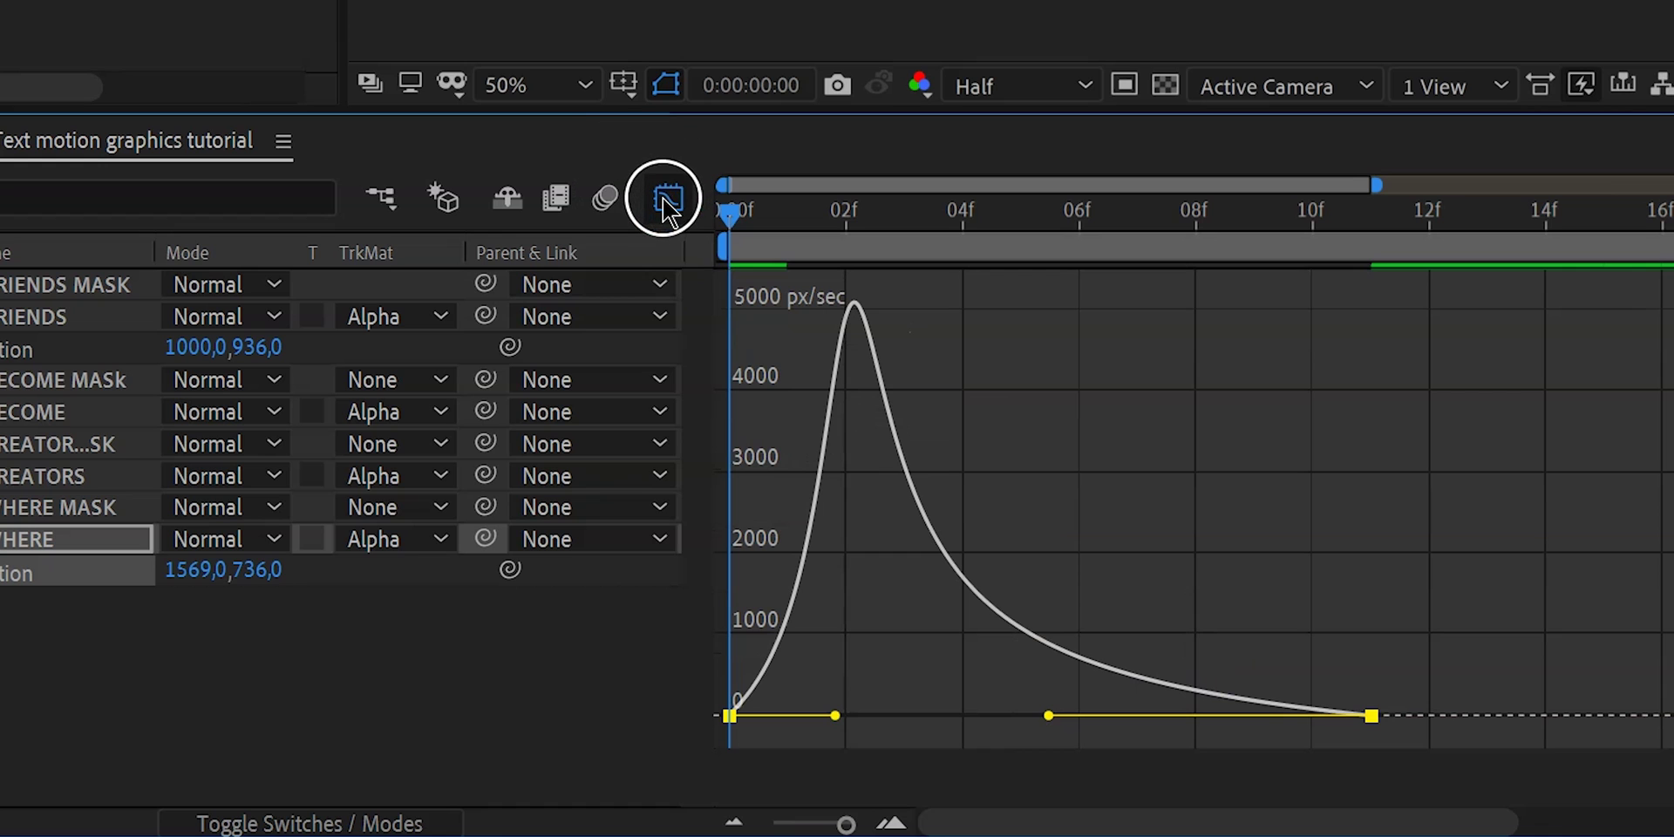
left_click(664, 201)
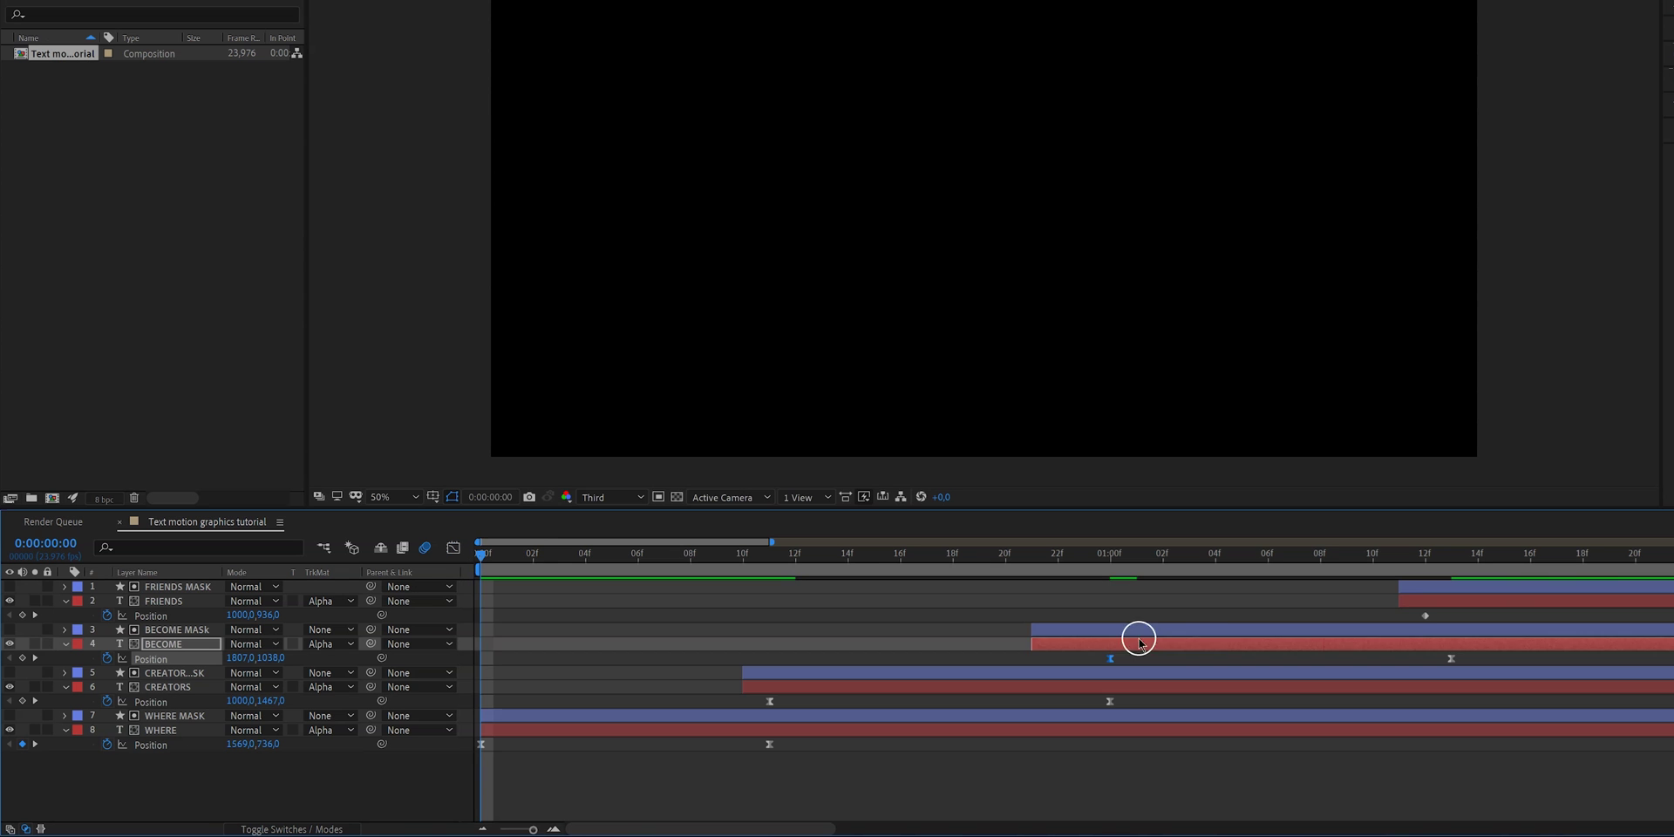
Apply Easy Ease to the FRIENDS layer's position keyframes and pull the speed graph handle toward the start keyframe.
right_click(1425, 615)
left_click(1456, 695)
key("shift+F3")
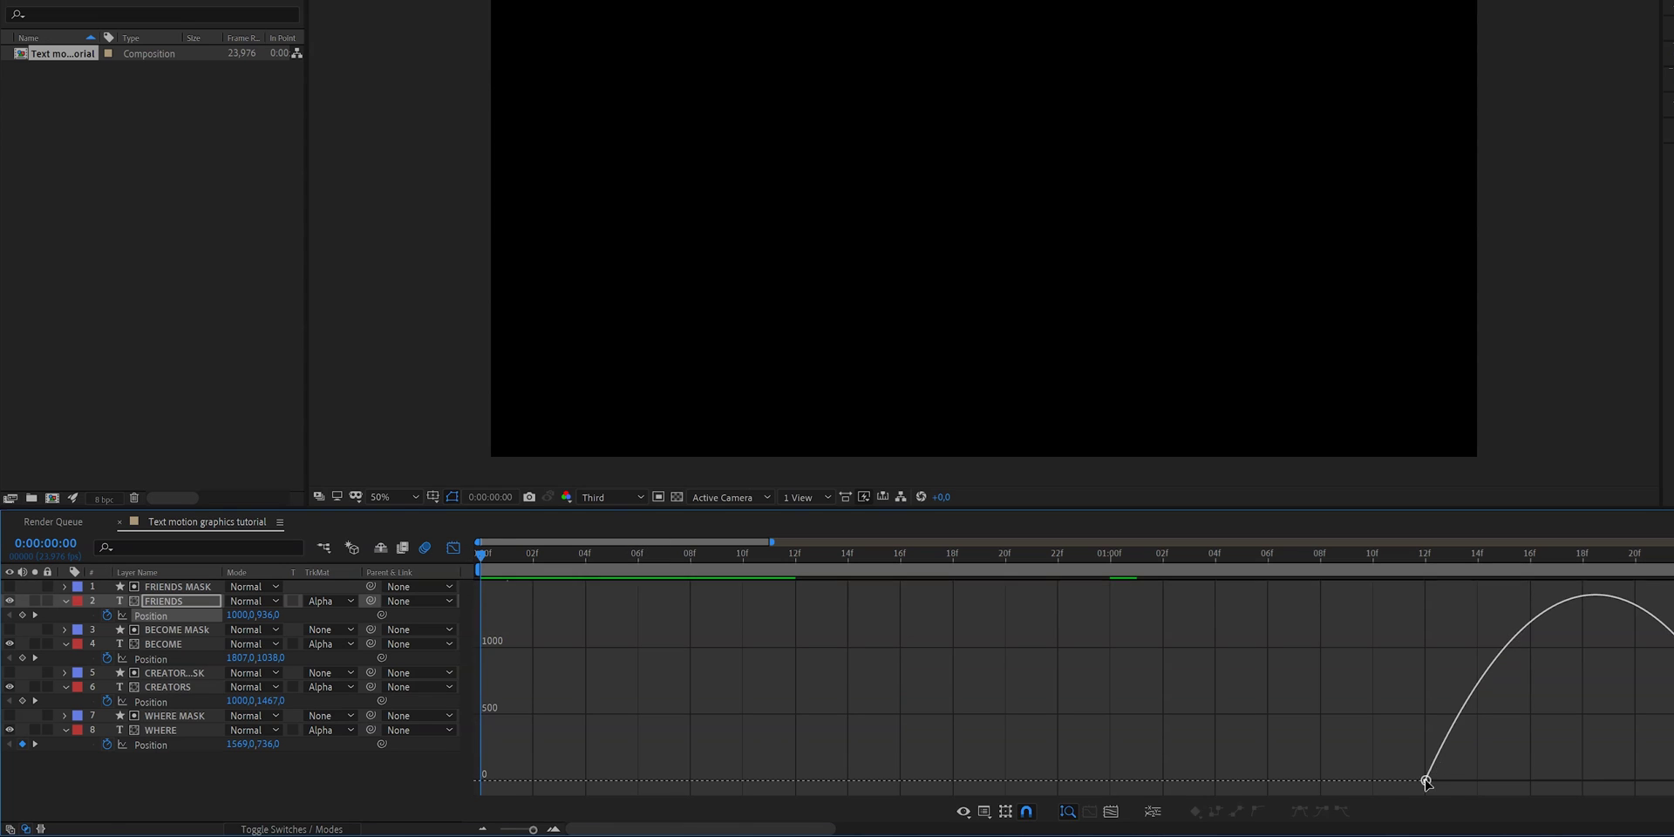
left_click_drag(1534, 780, 1469, 757)
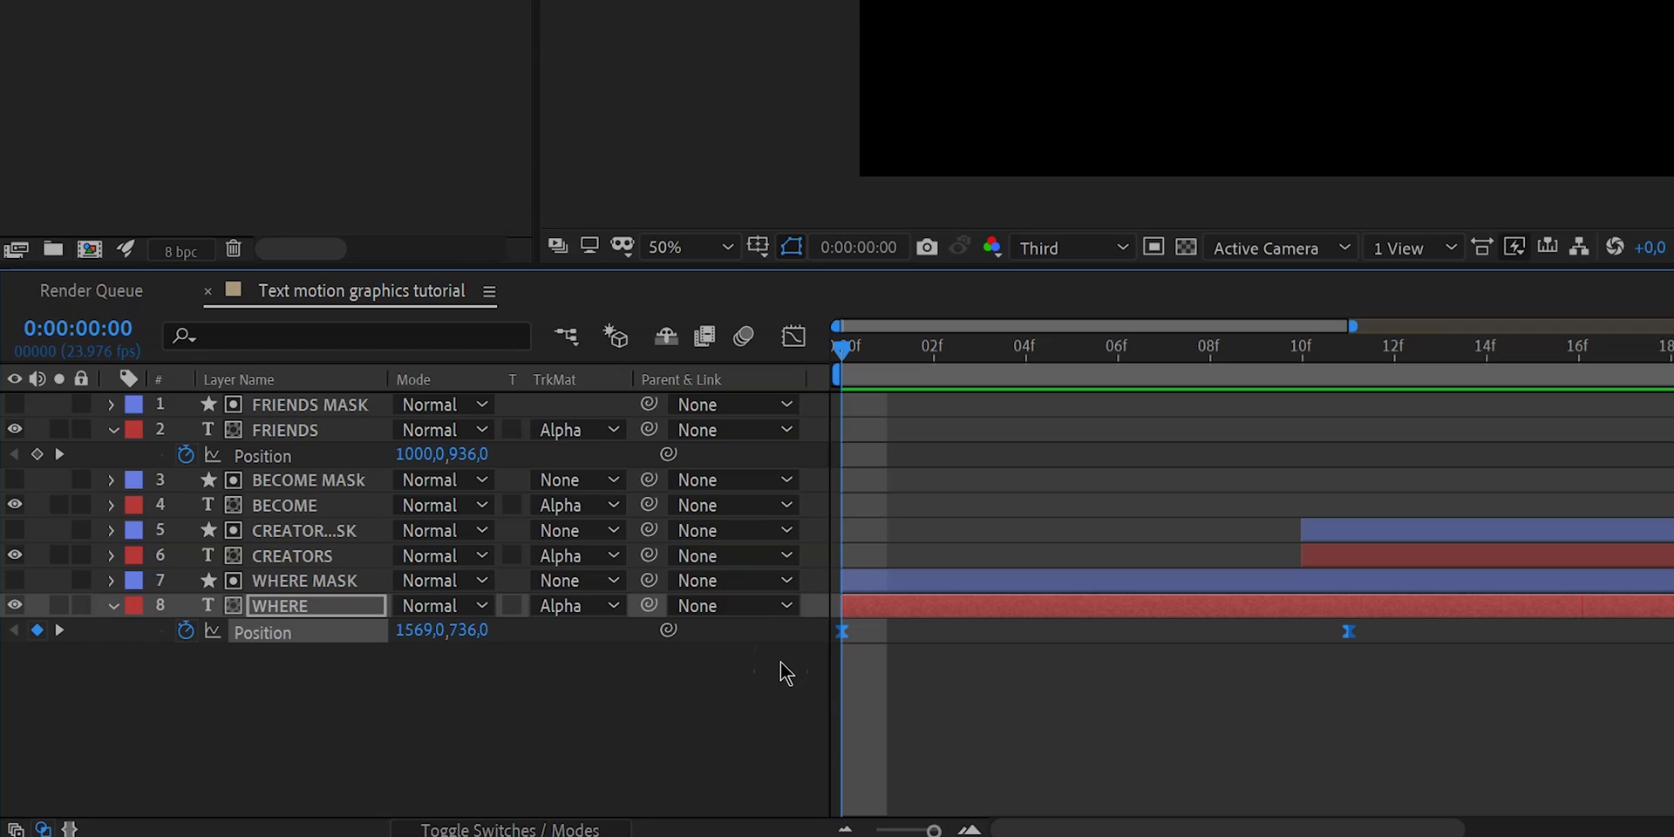
Display the timeline's layer switches and adjust the text composition's settings.
left_click(548, 828)
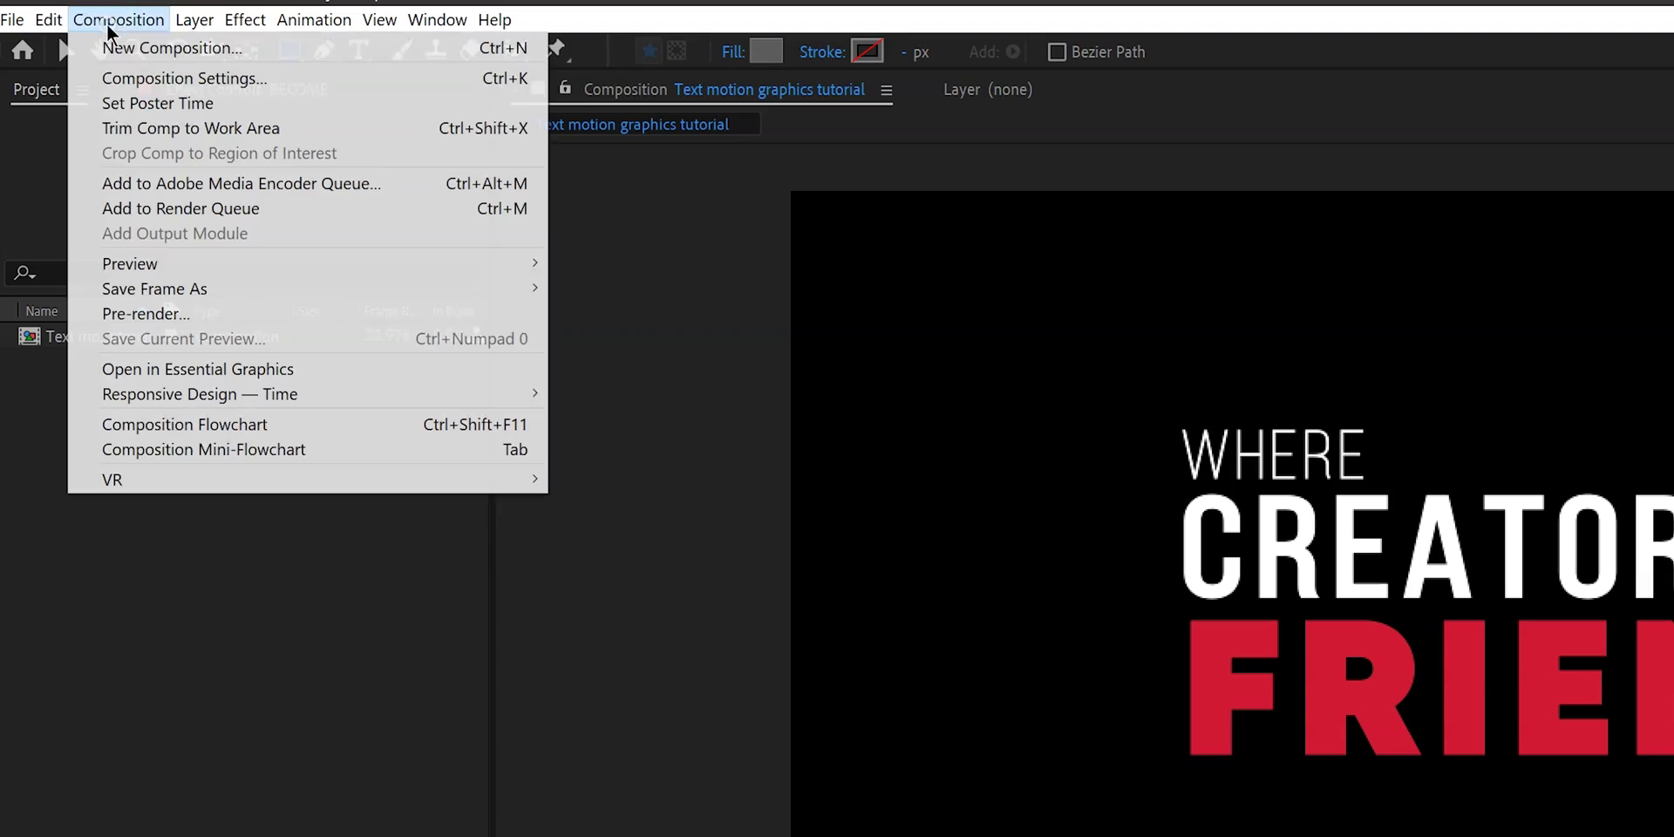
left_click(126, 78)
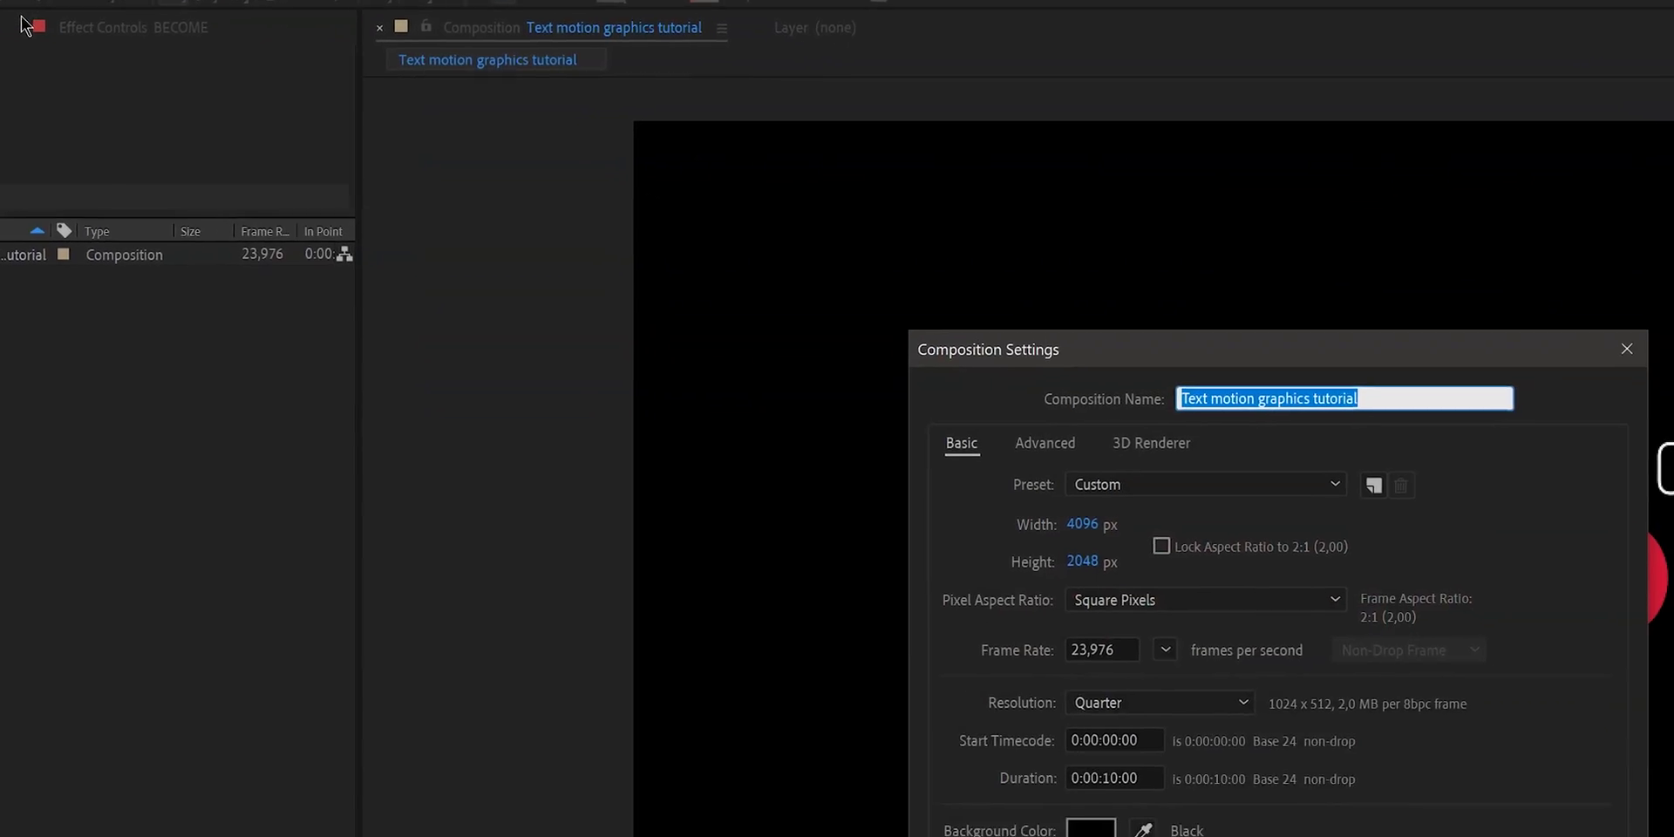
left_click(1002, 677)
left_click_drag(859, 608, 845, 608)
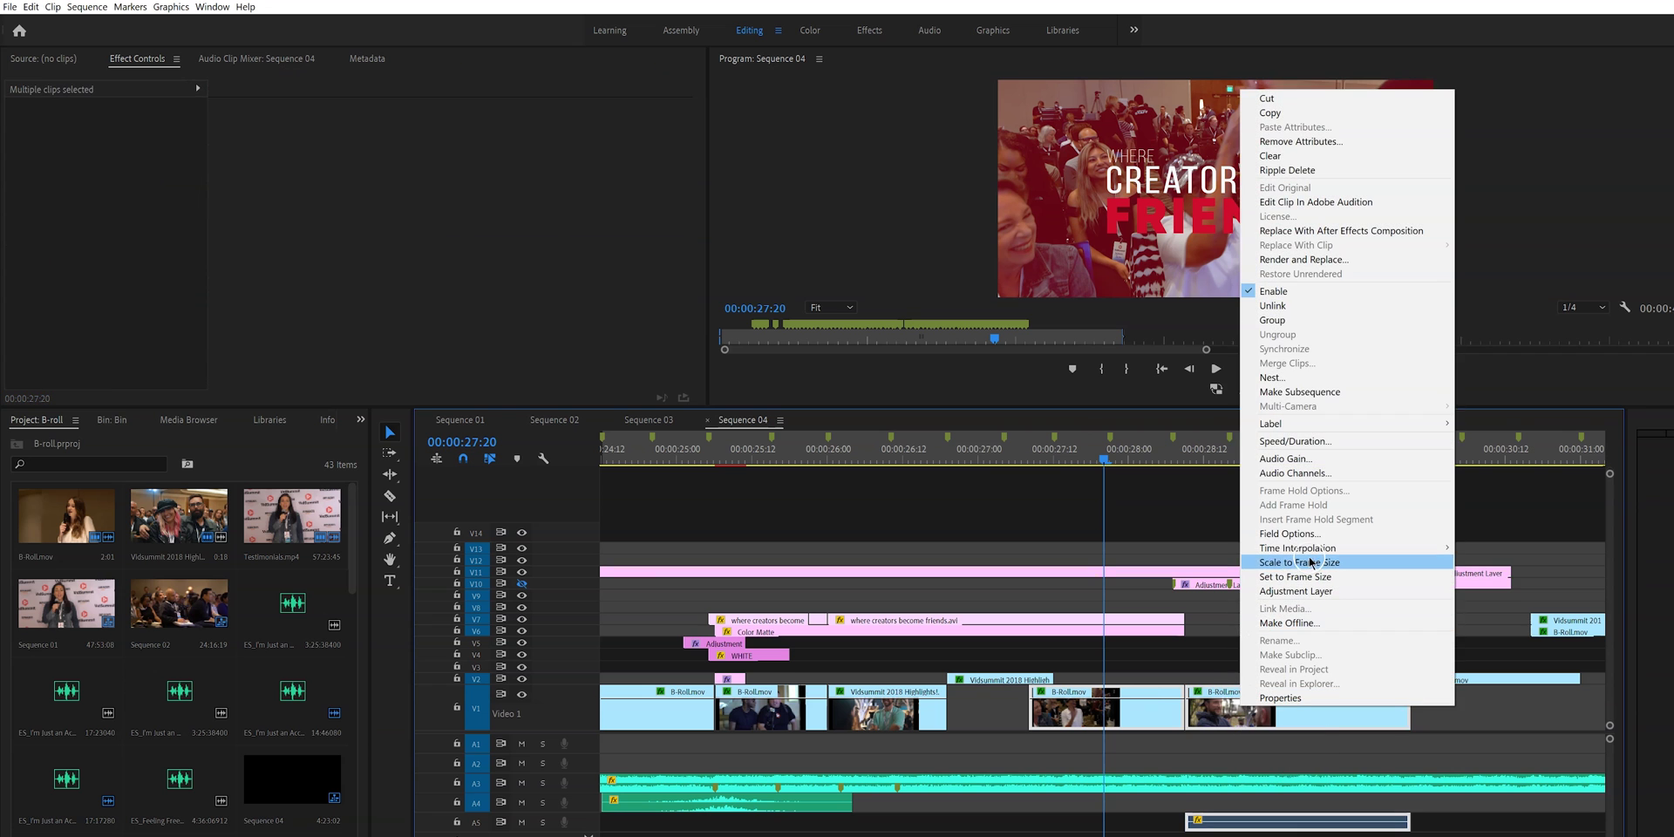
In Premiere Pro, replace the selected clips with an After Effects composition and select the resulting linked clip.
left_click(1336, 231)
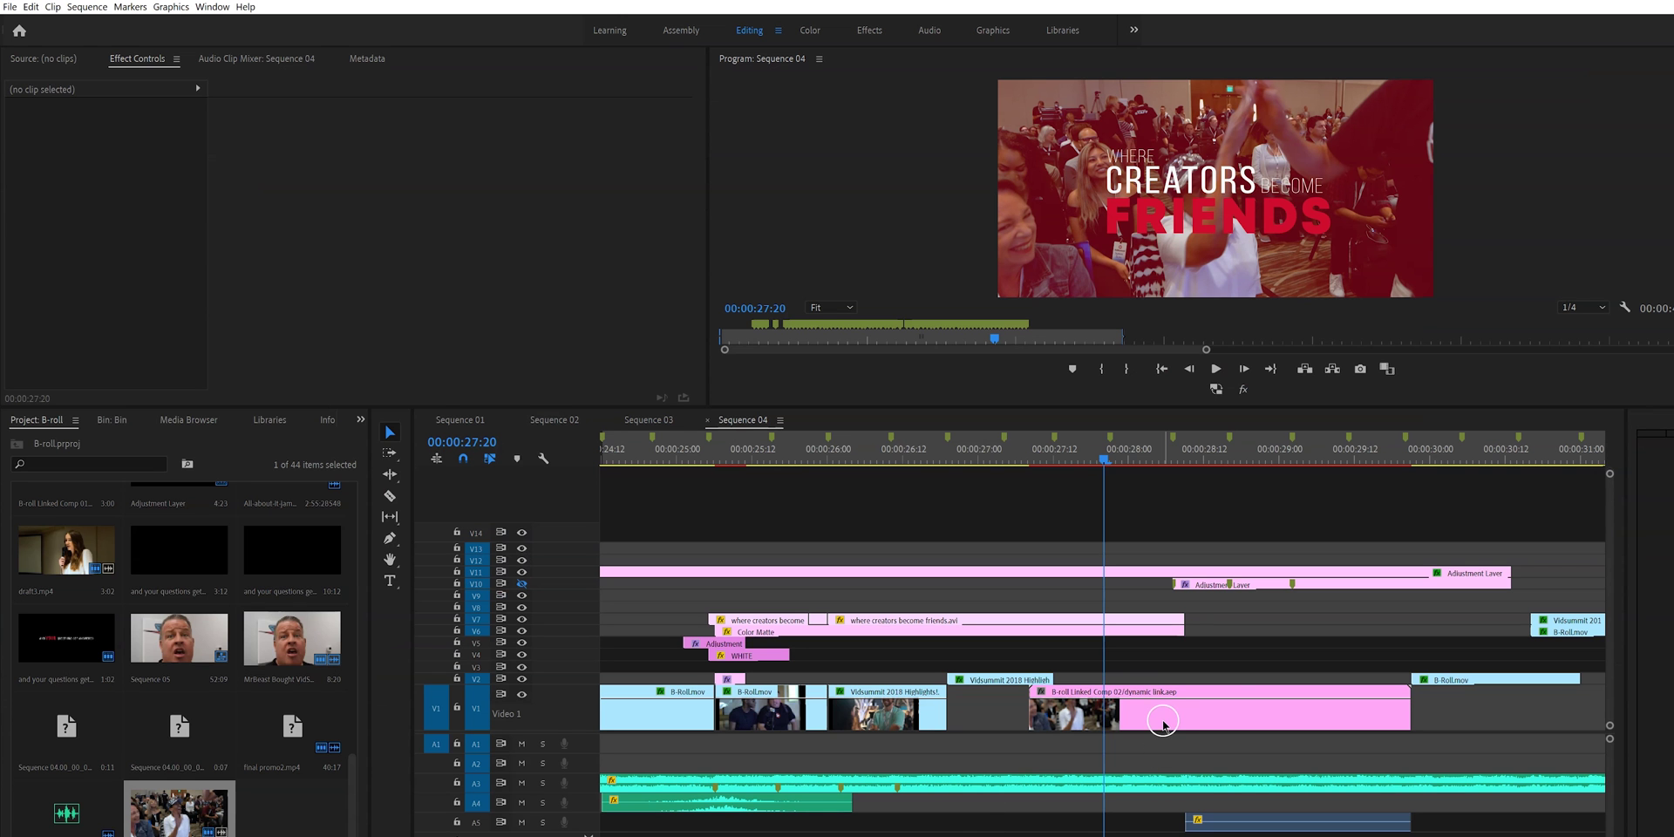
left_click(1163, 724)
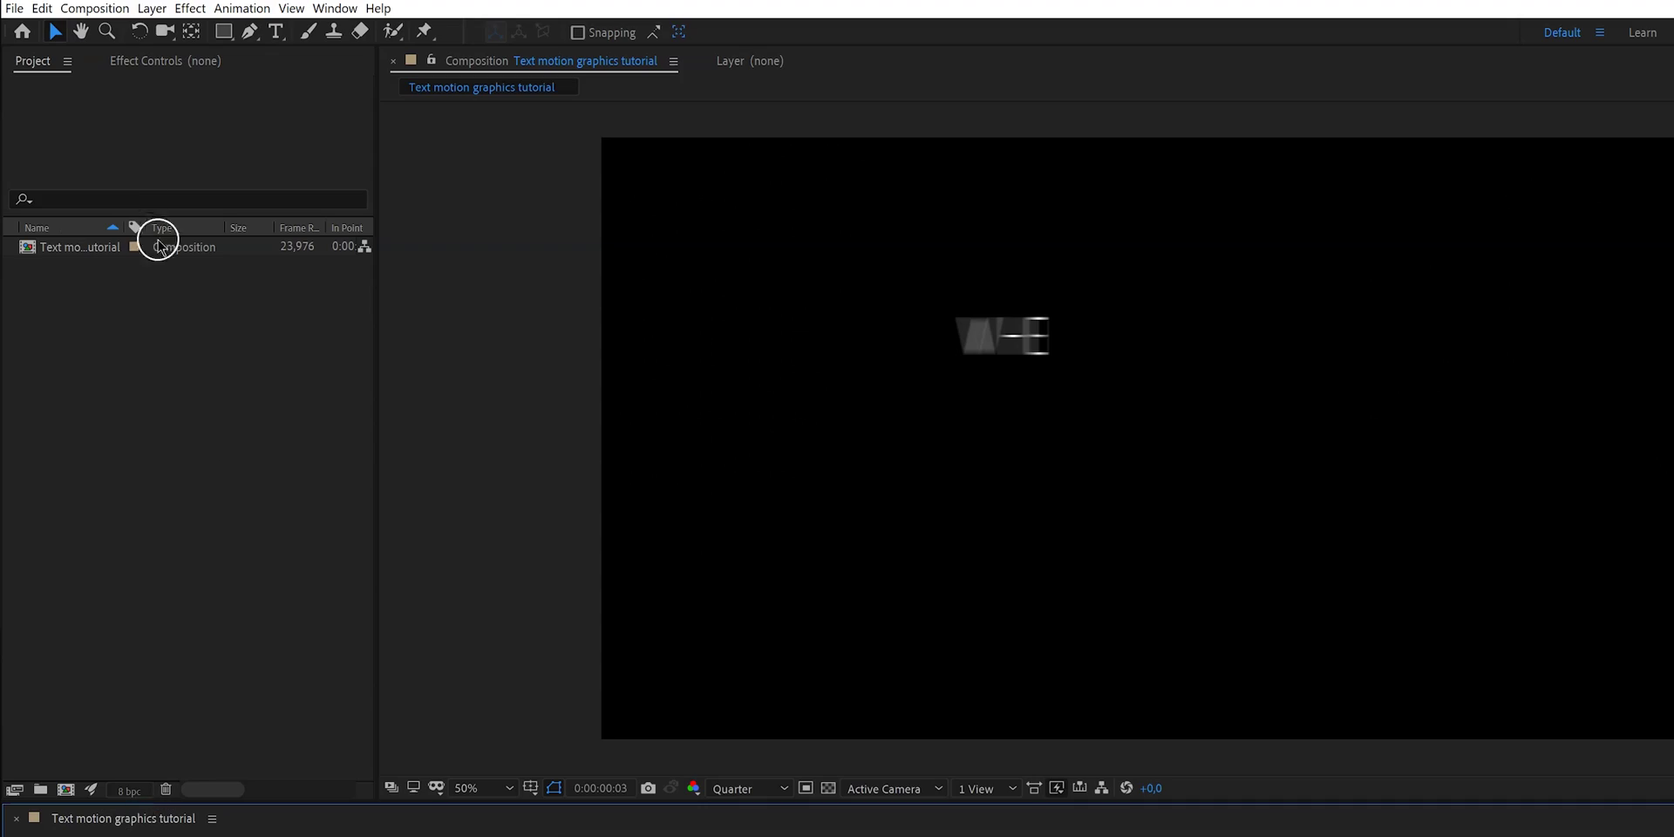
Switch to After Effects and add the Text motion graphics tutorial composition to the render queue.
left_click(19, 9)
mouse_move(72, 275)
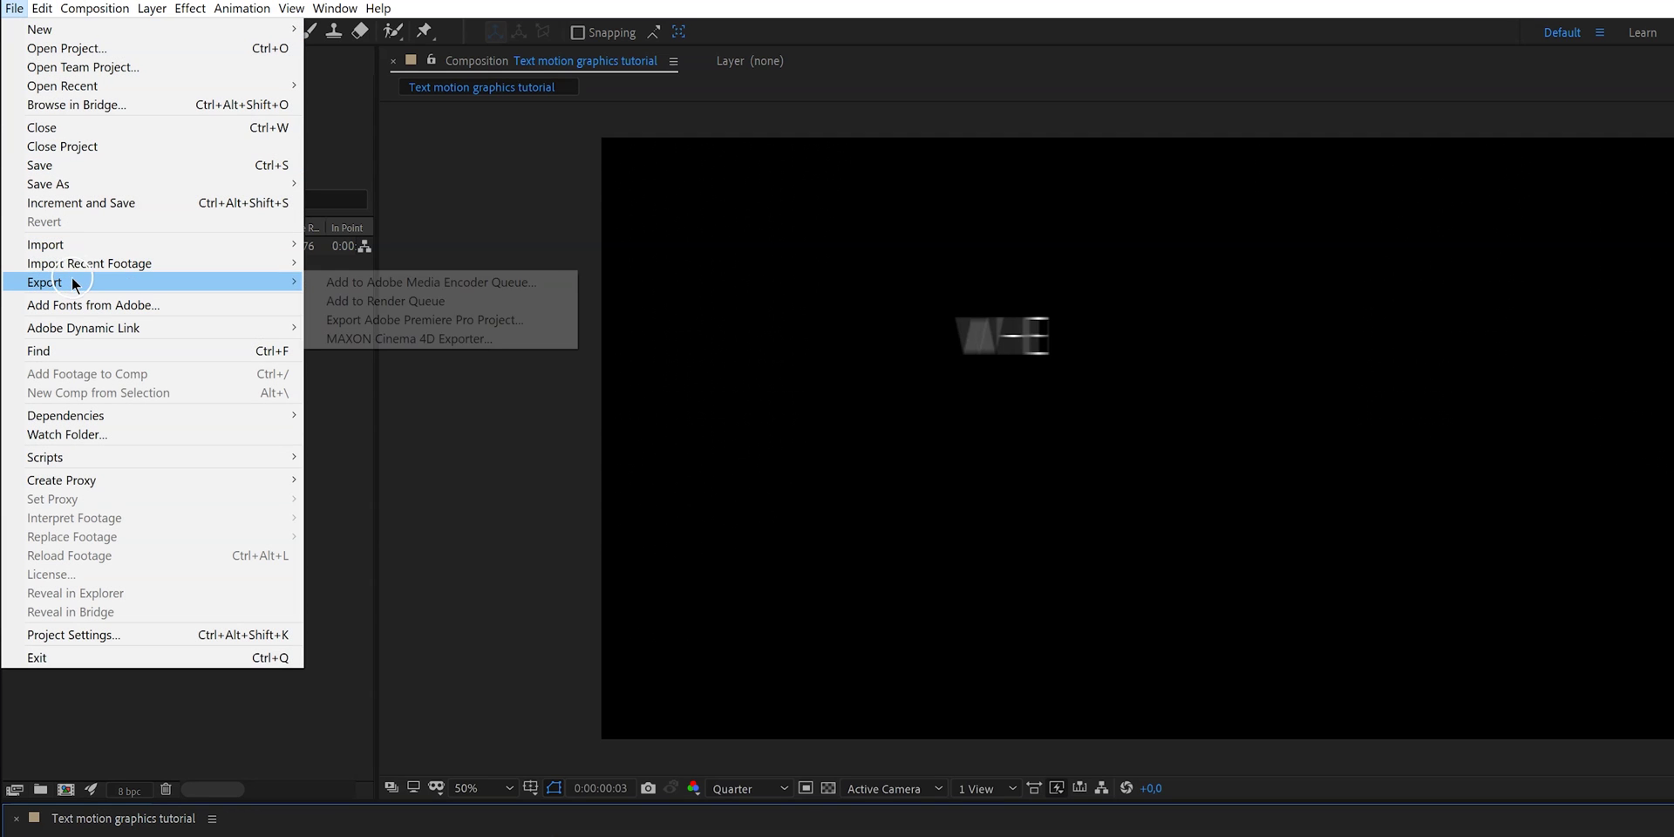
left_click(354, 301)
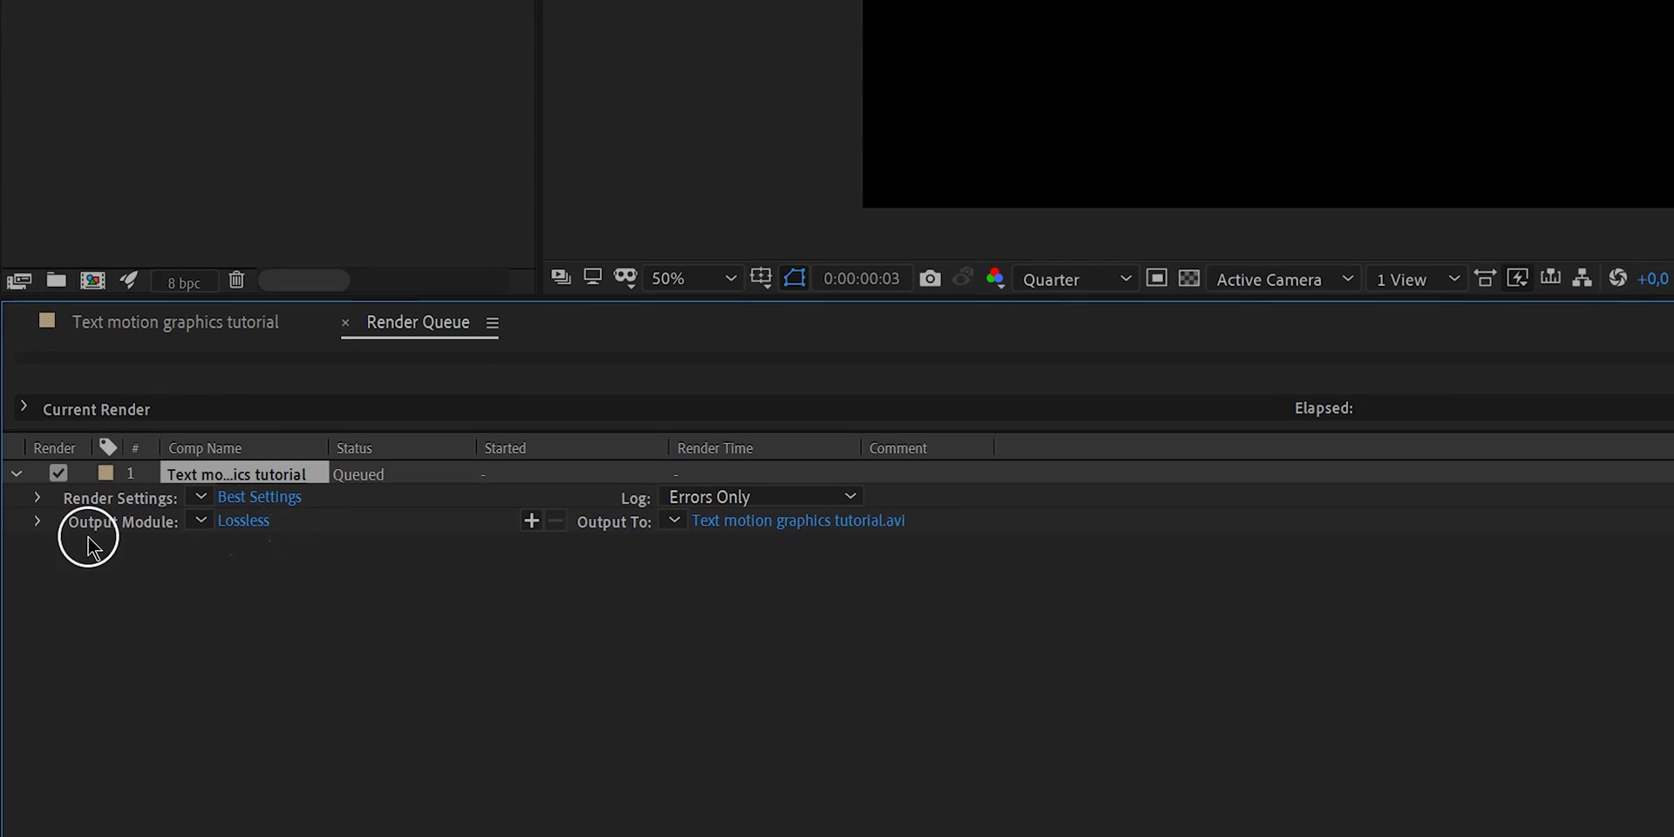
Set the output module to include the alpha channel for a transparent background and render to Text motion graphics.avi.
left_click(242, 523)
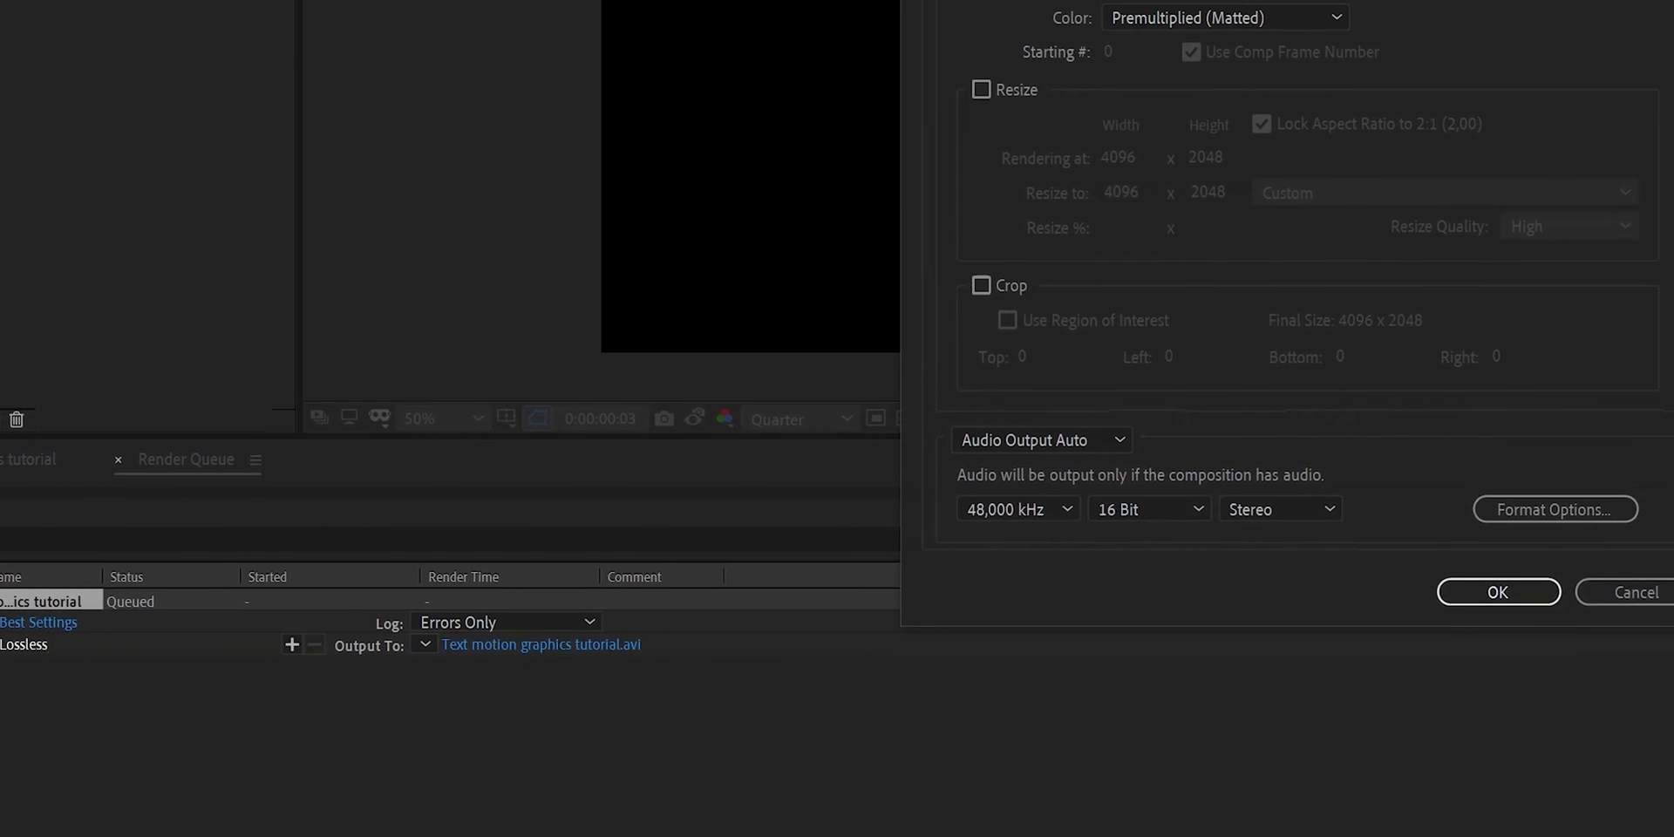
left_click(1087, 22)
left_click(1055, 89)
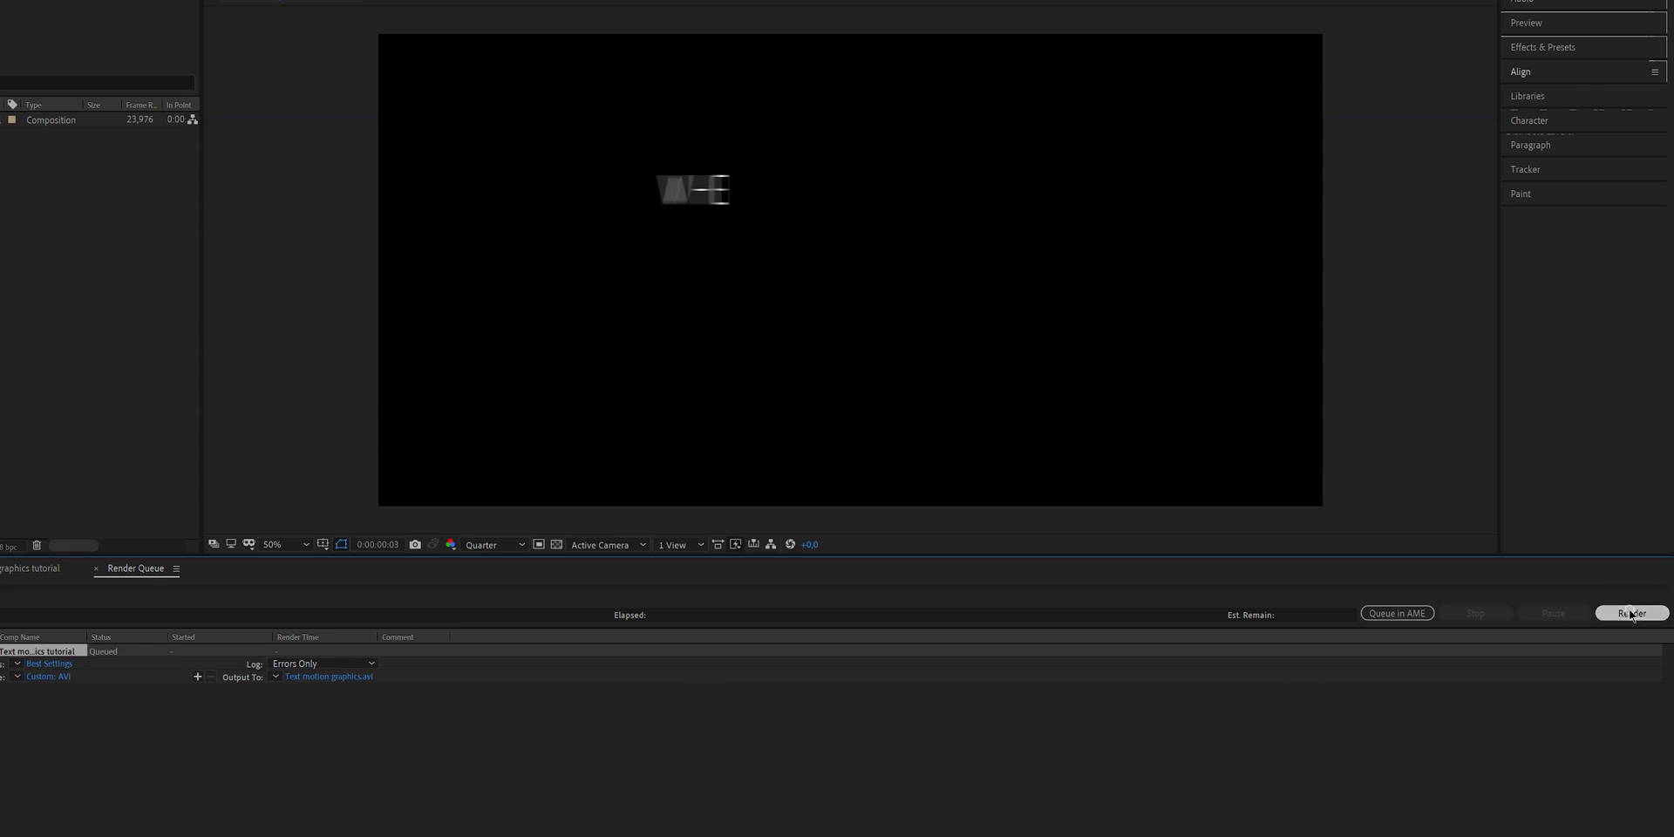
left_click(1630, 613)
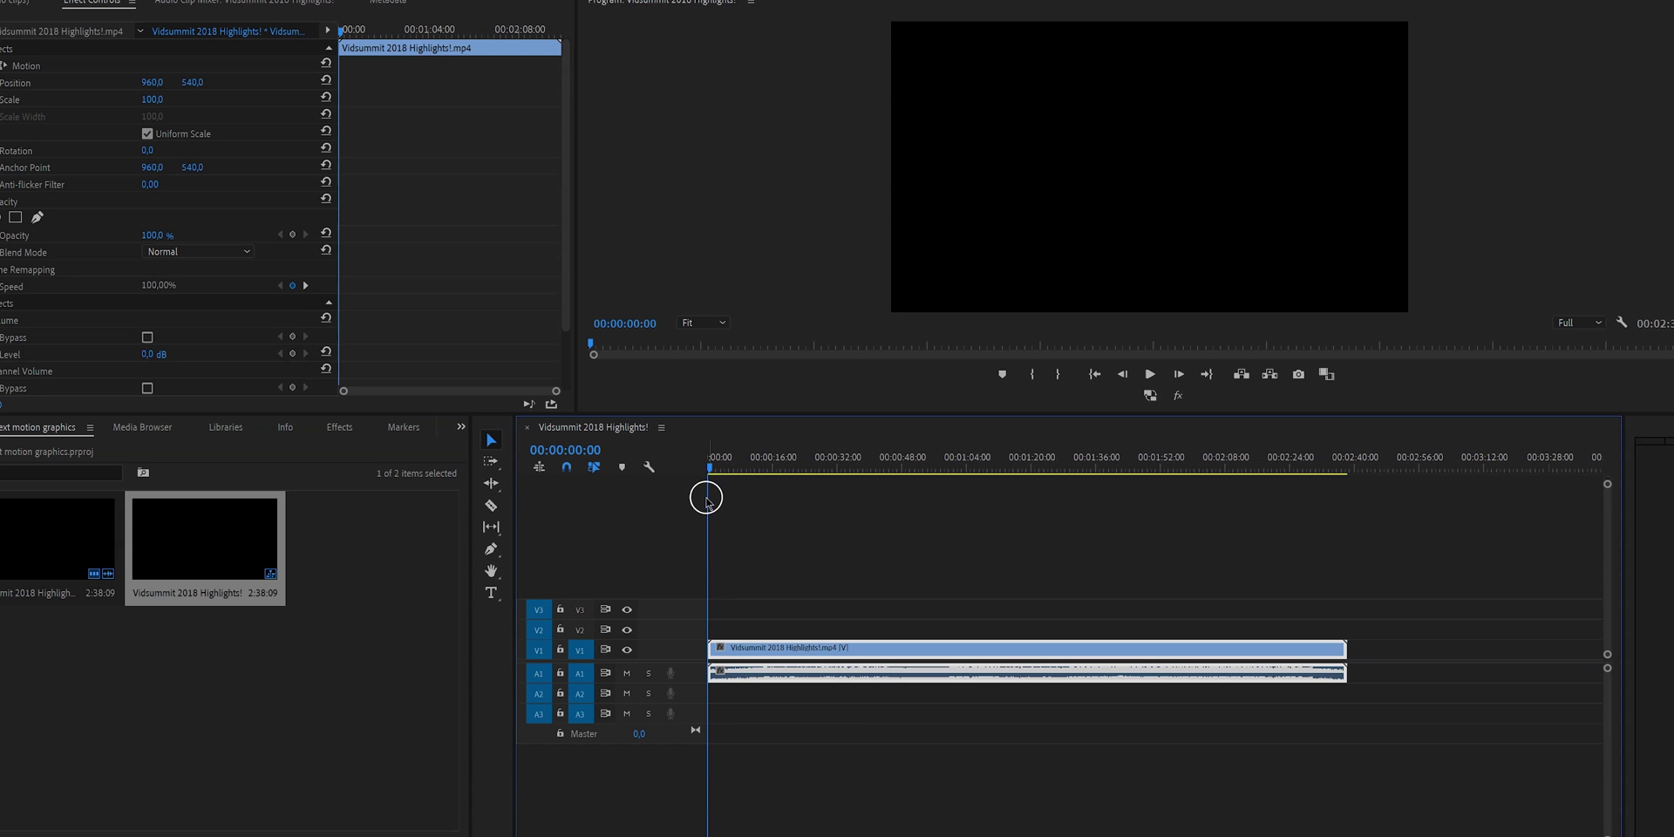
Switch to Premiere Pro and place Text motion graphics.avi on track V2 above the highlights clip at 00:00:07:12.
left_click_drag(710, 466, 741, 468)
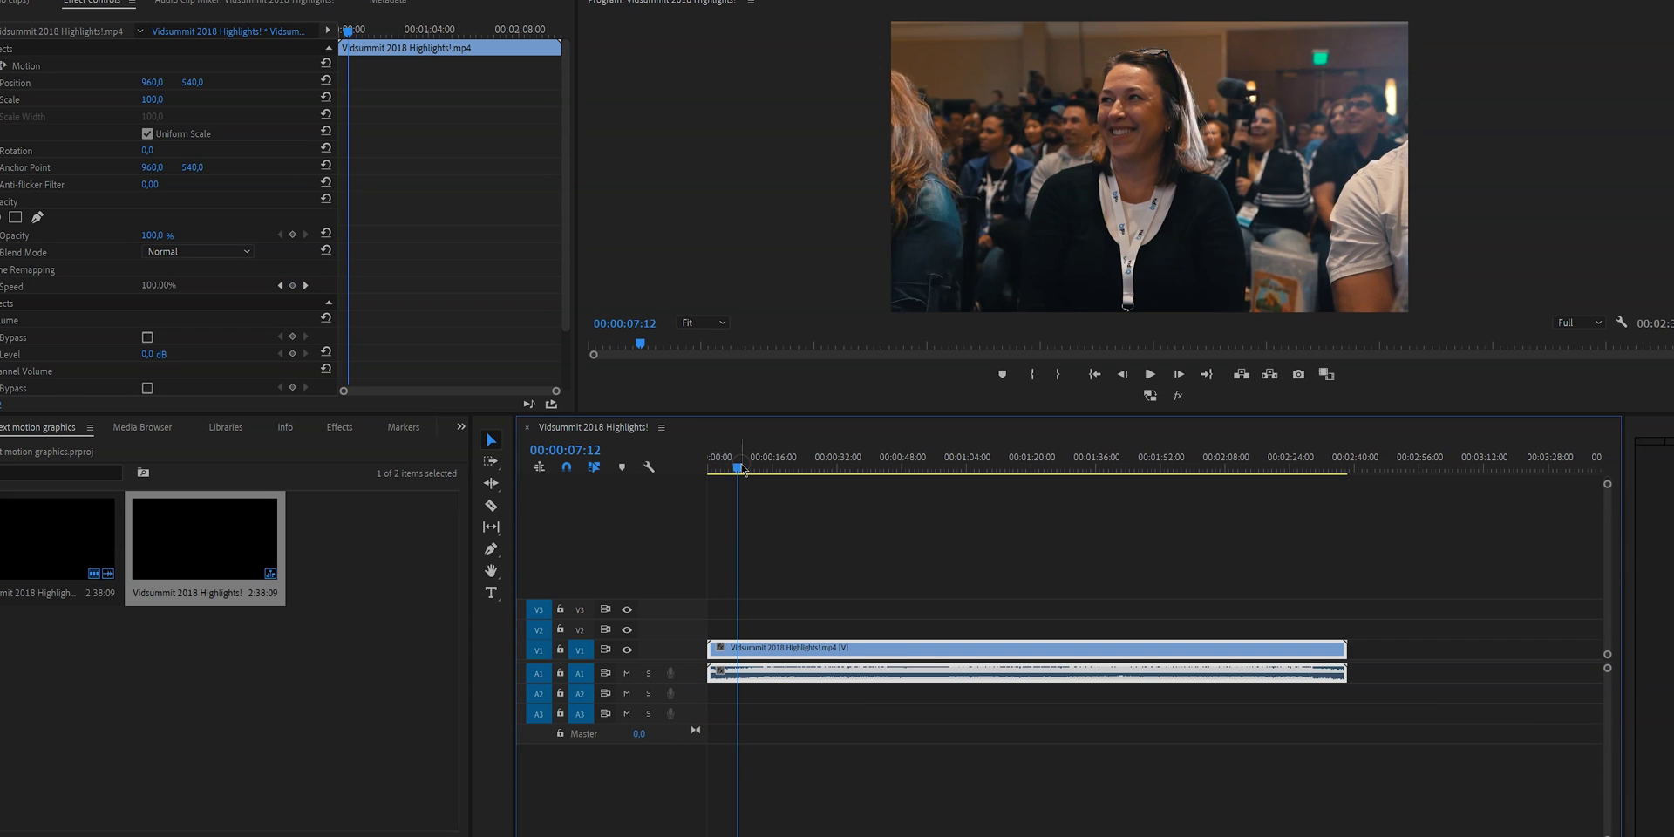
left_click_drag(317, 552, 741, 629)
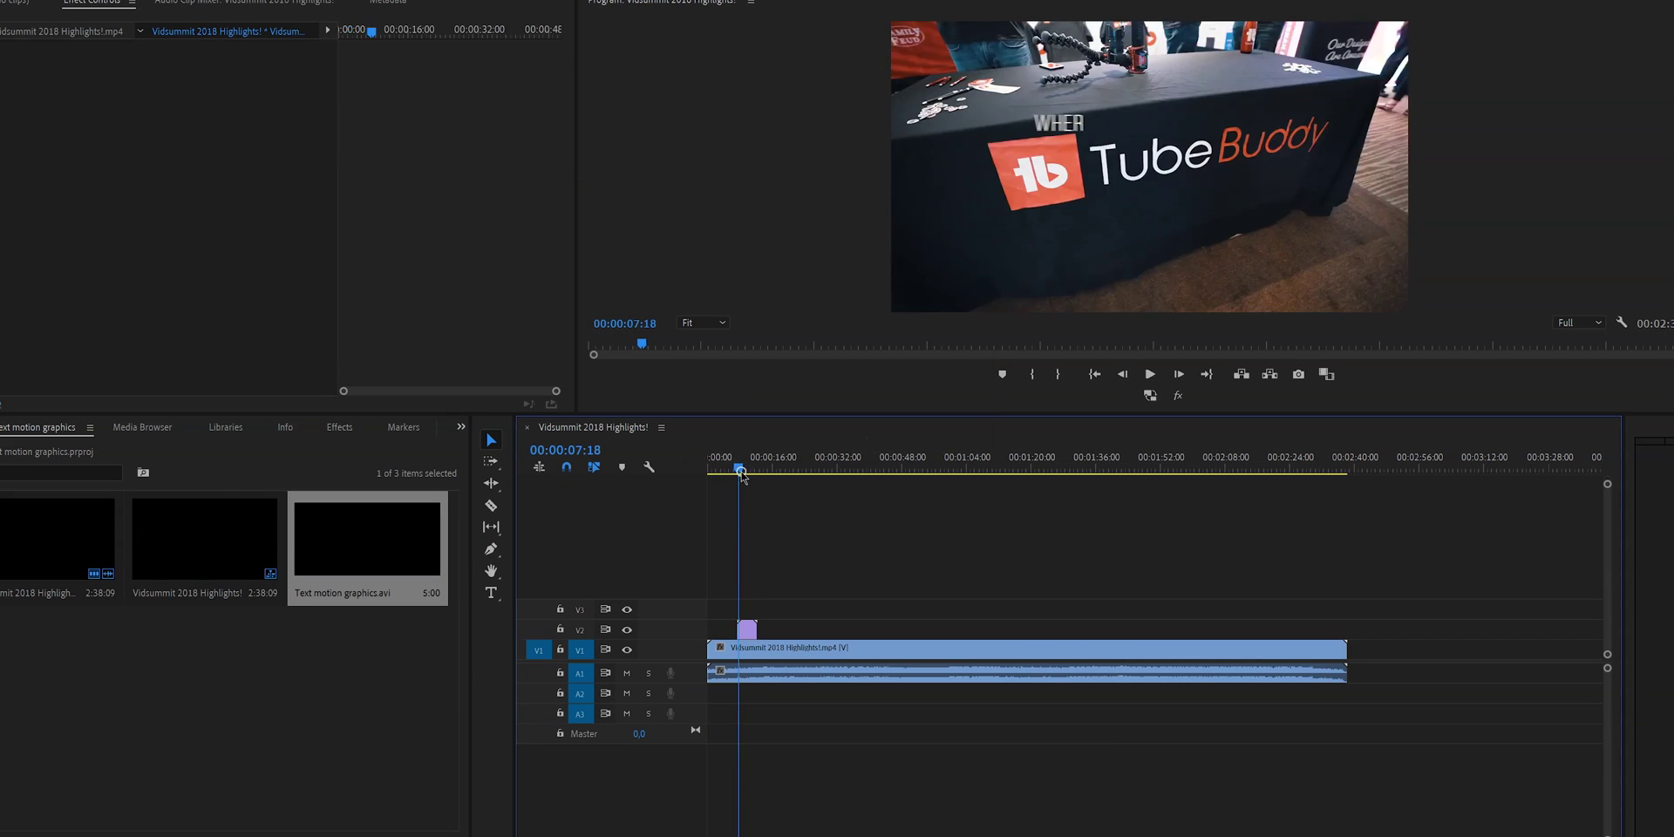
Preview the text overlay at 00:00:09:06, select its clip on V2 and open its Scale value for editing.
left_click_drag(739, 468, 745, 476)
left_click(746, 630)
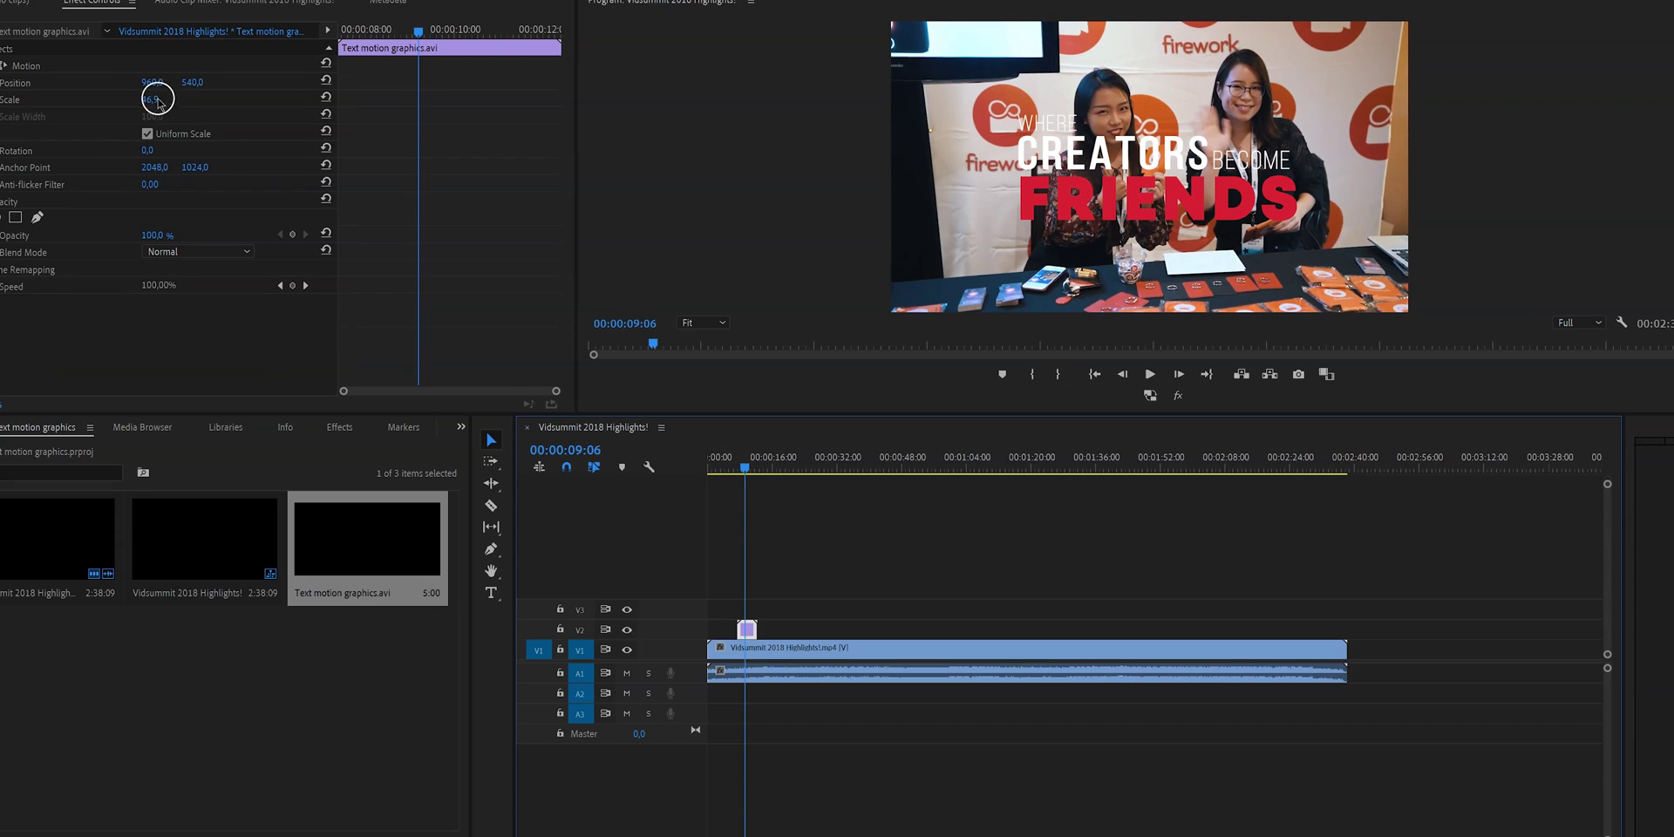
left_click(209, 155)
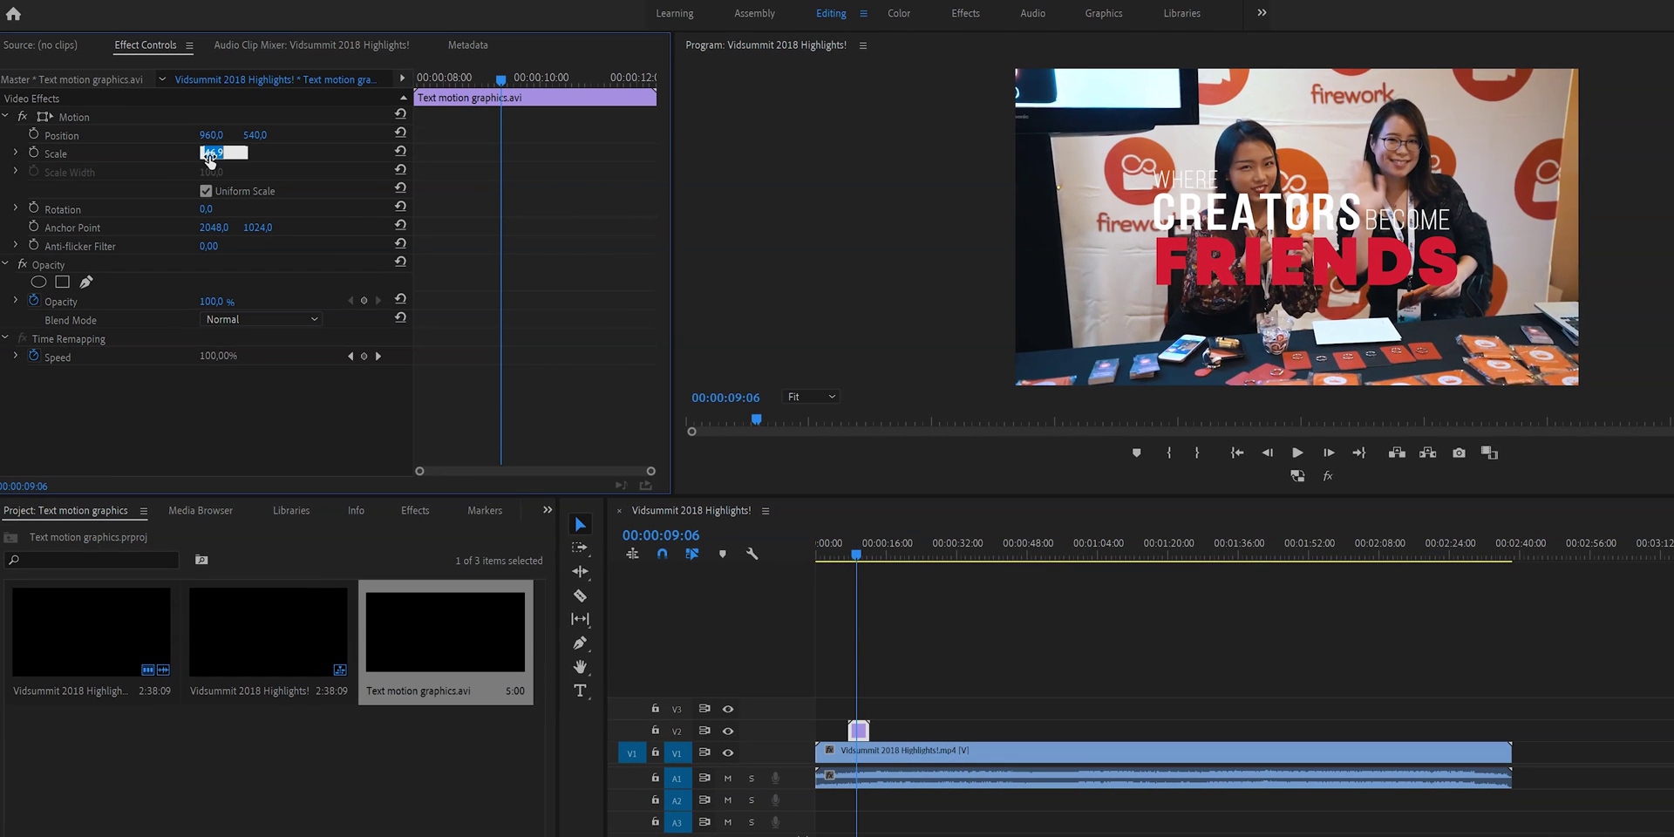